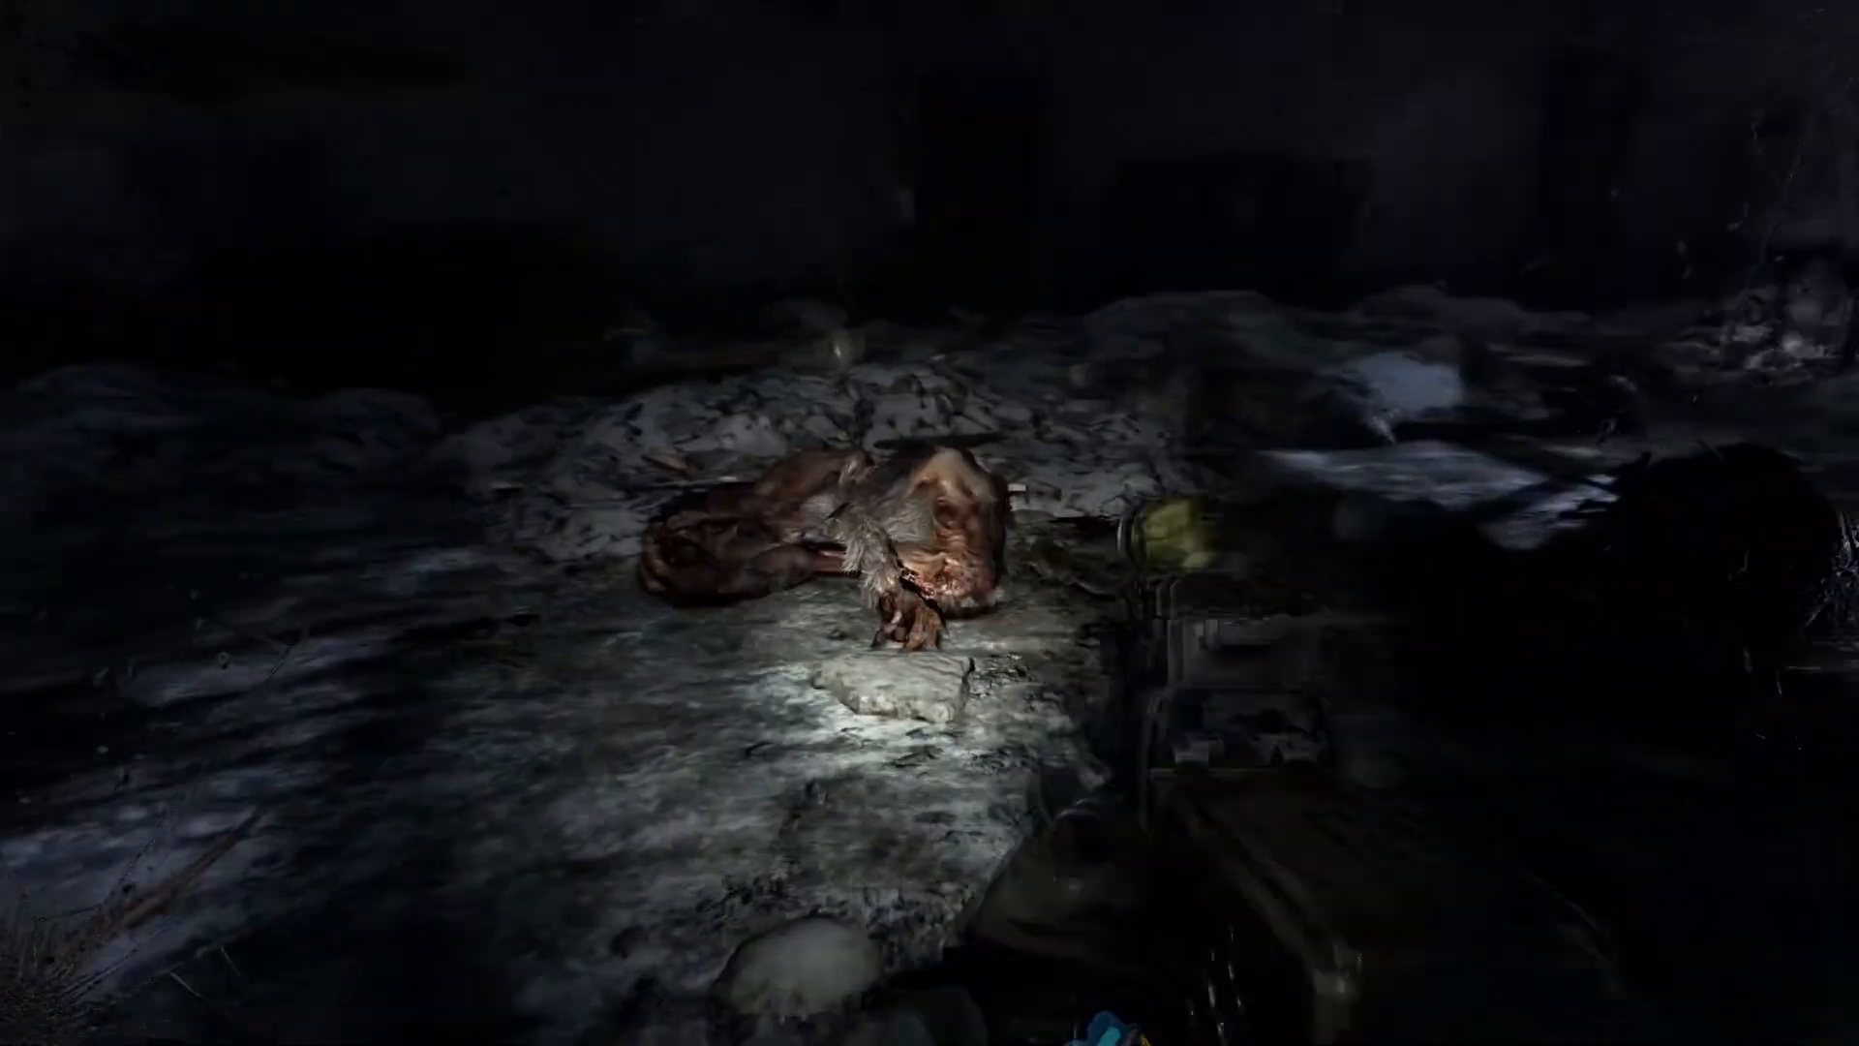
pyautogui.rightClick(929, 523)
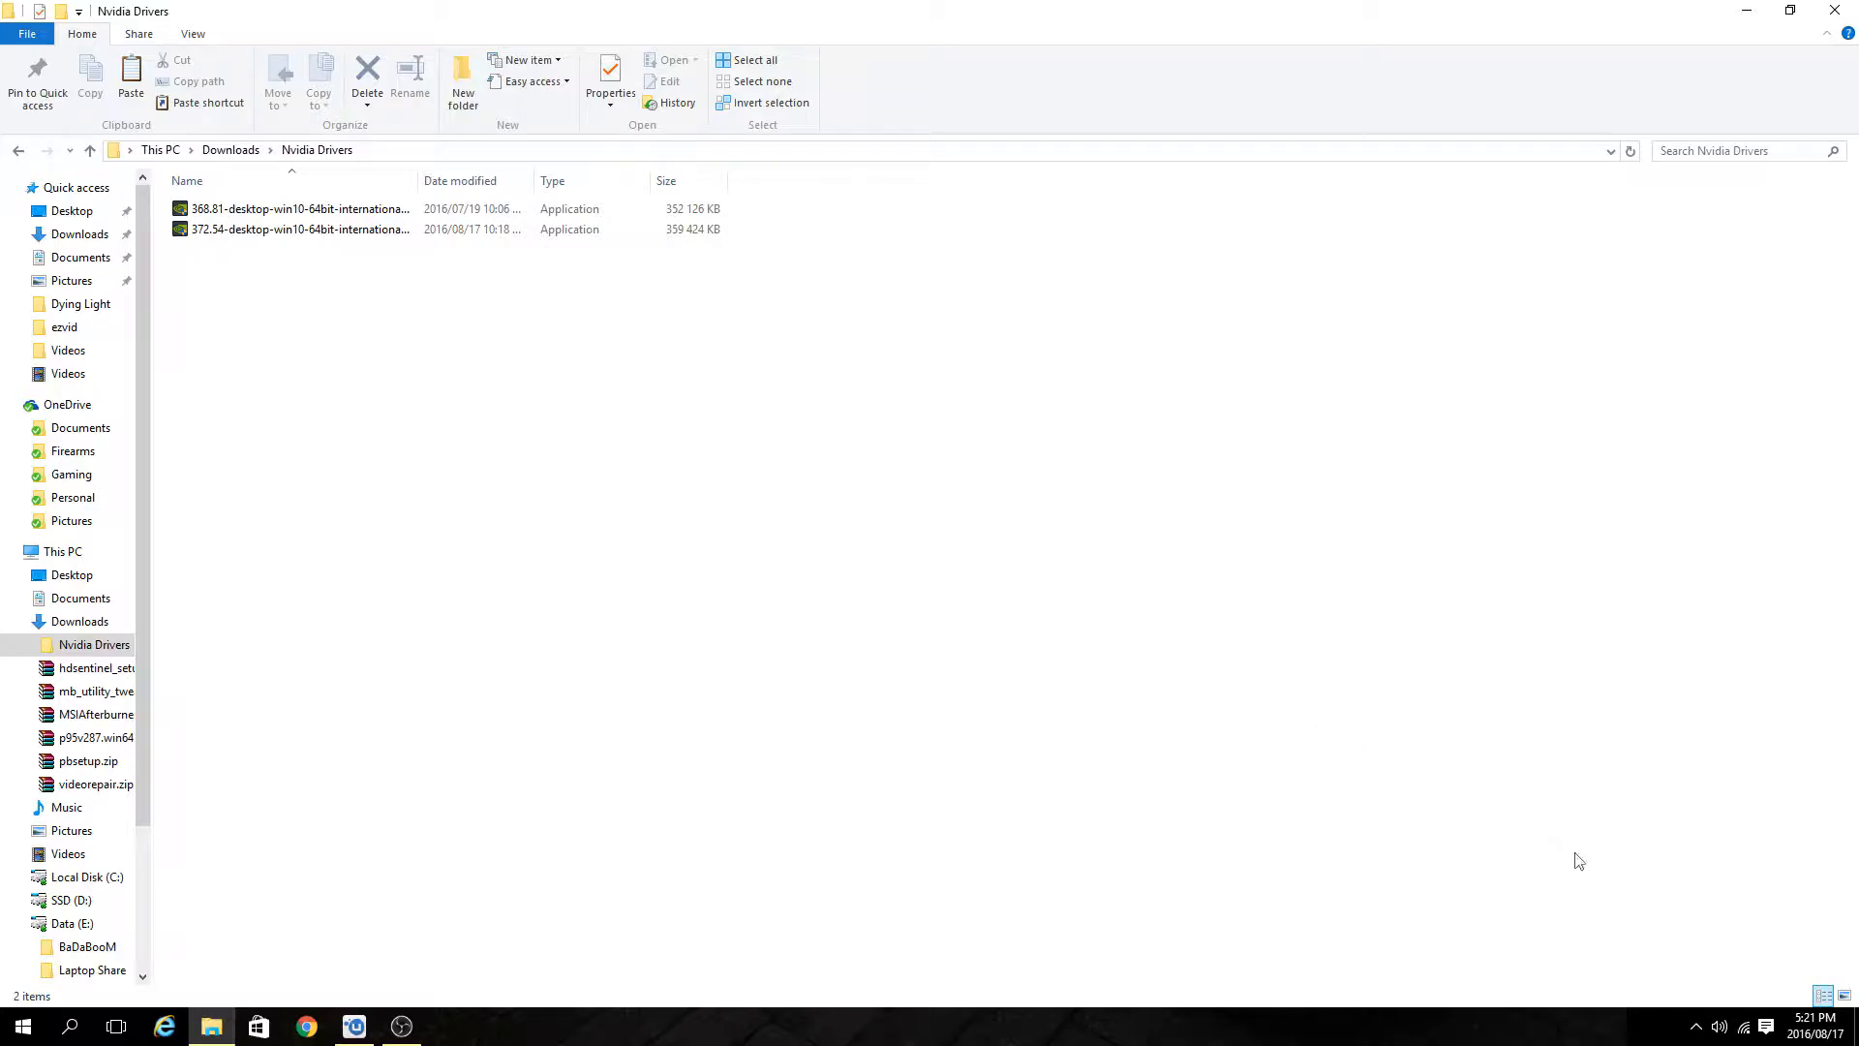
pyautogui.click(1696, 1027)
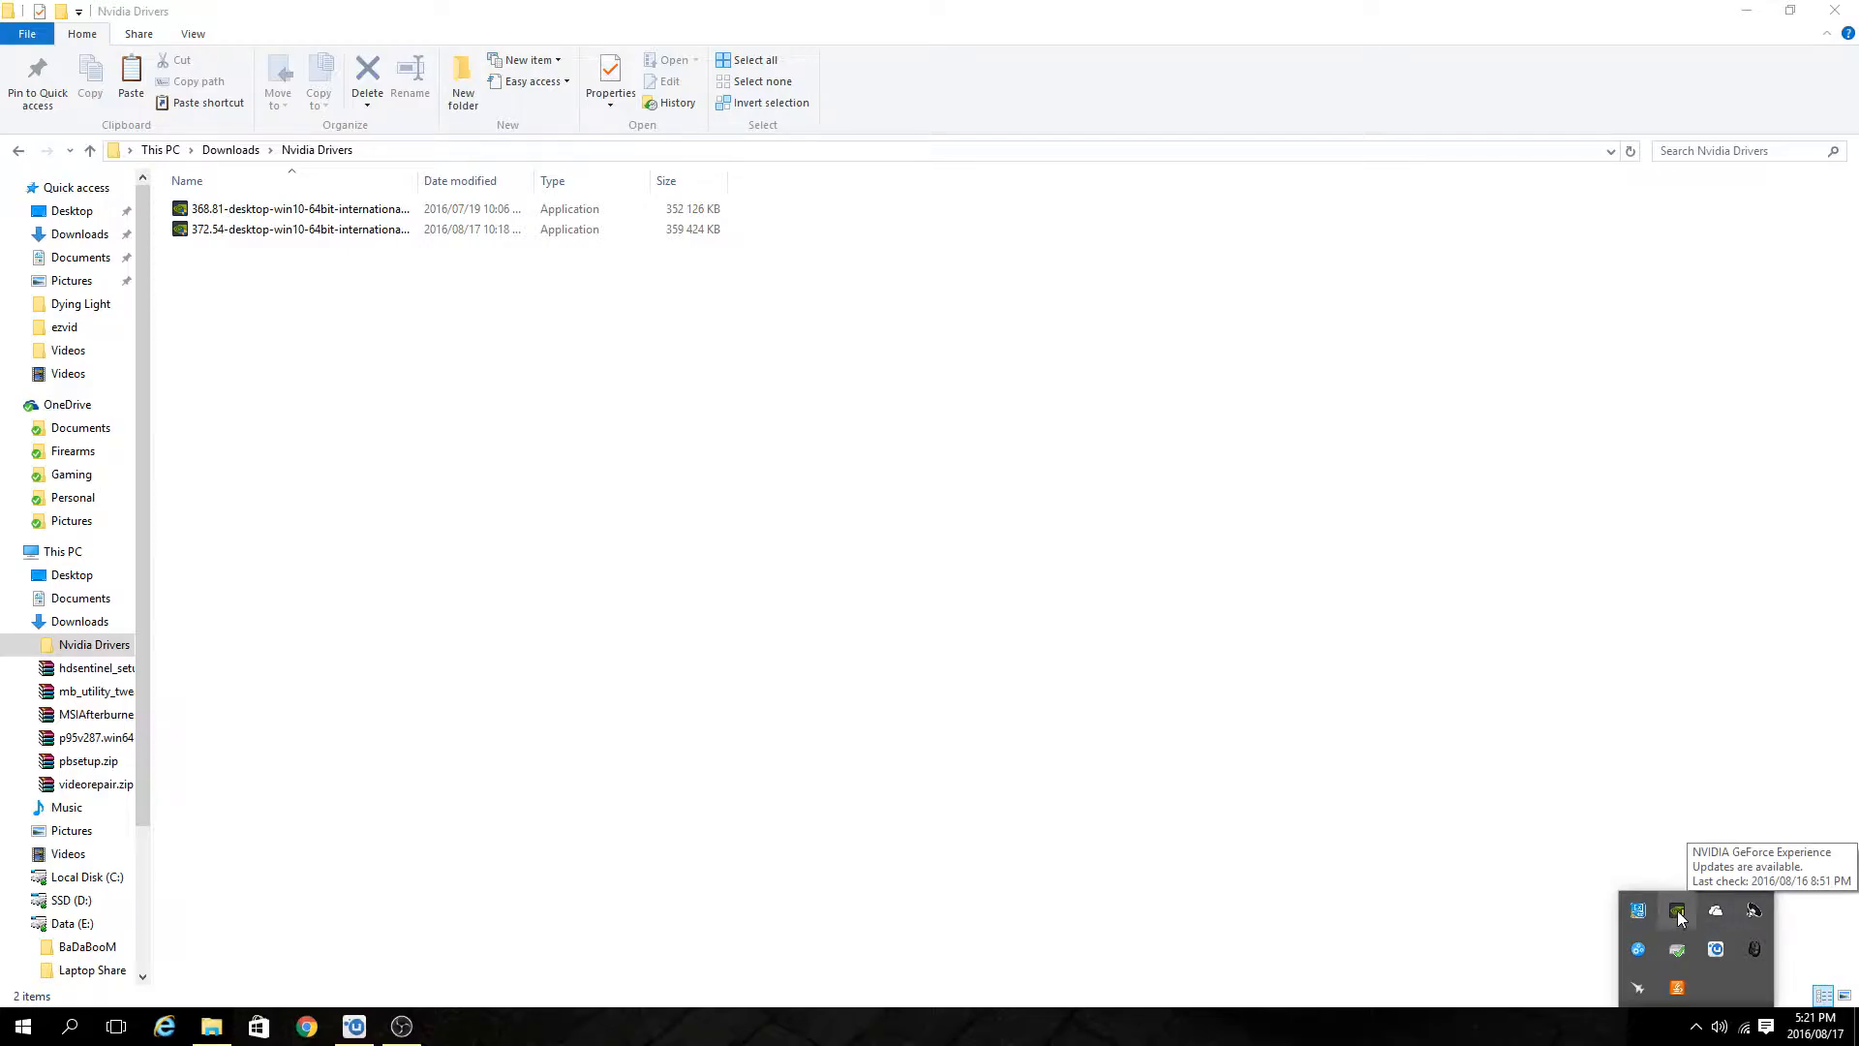
pyautogui.click(273, 387)
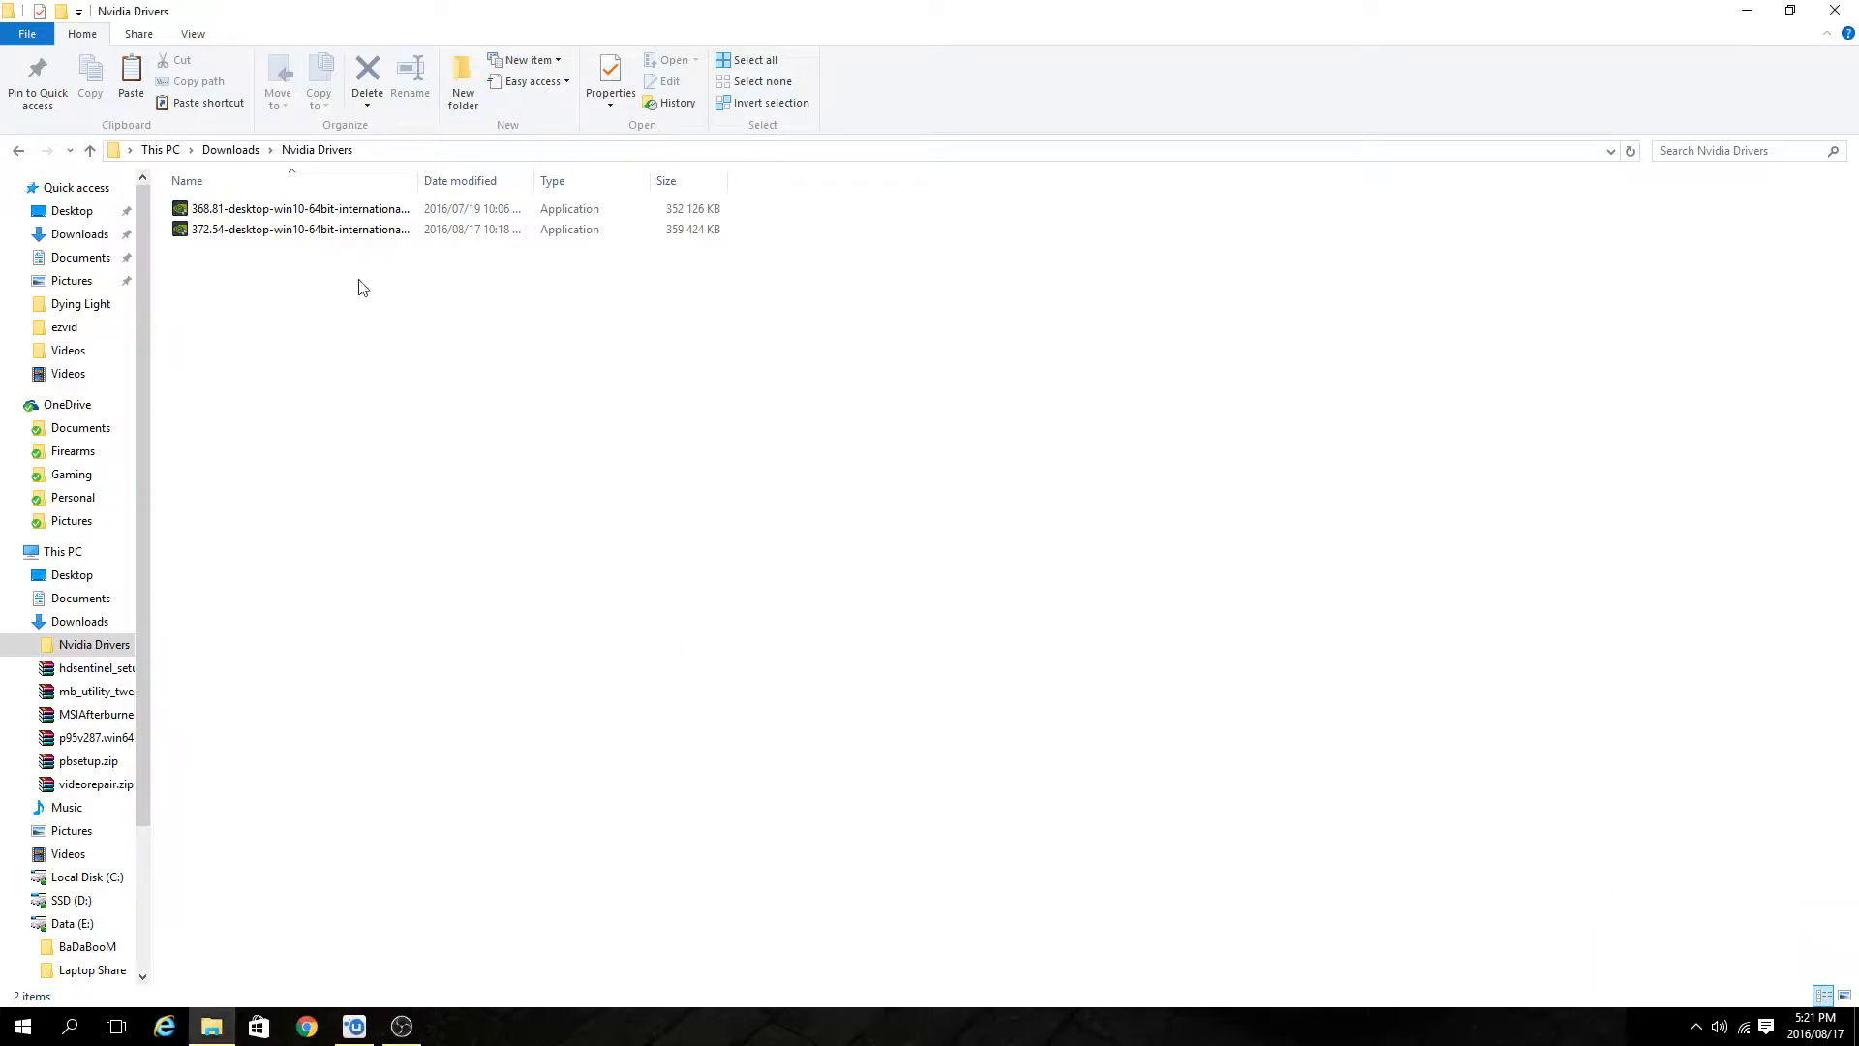
# Launch the 372.54 Nvidia driver installer and accept the license agreement.
pyautogui.click(284, 237)
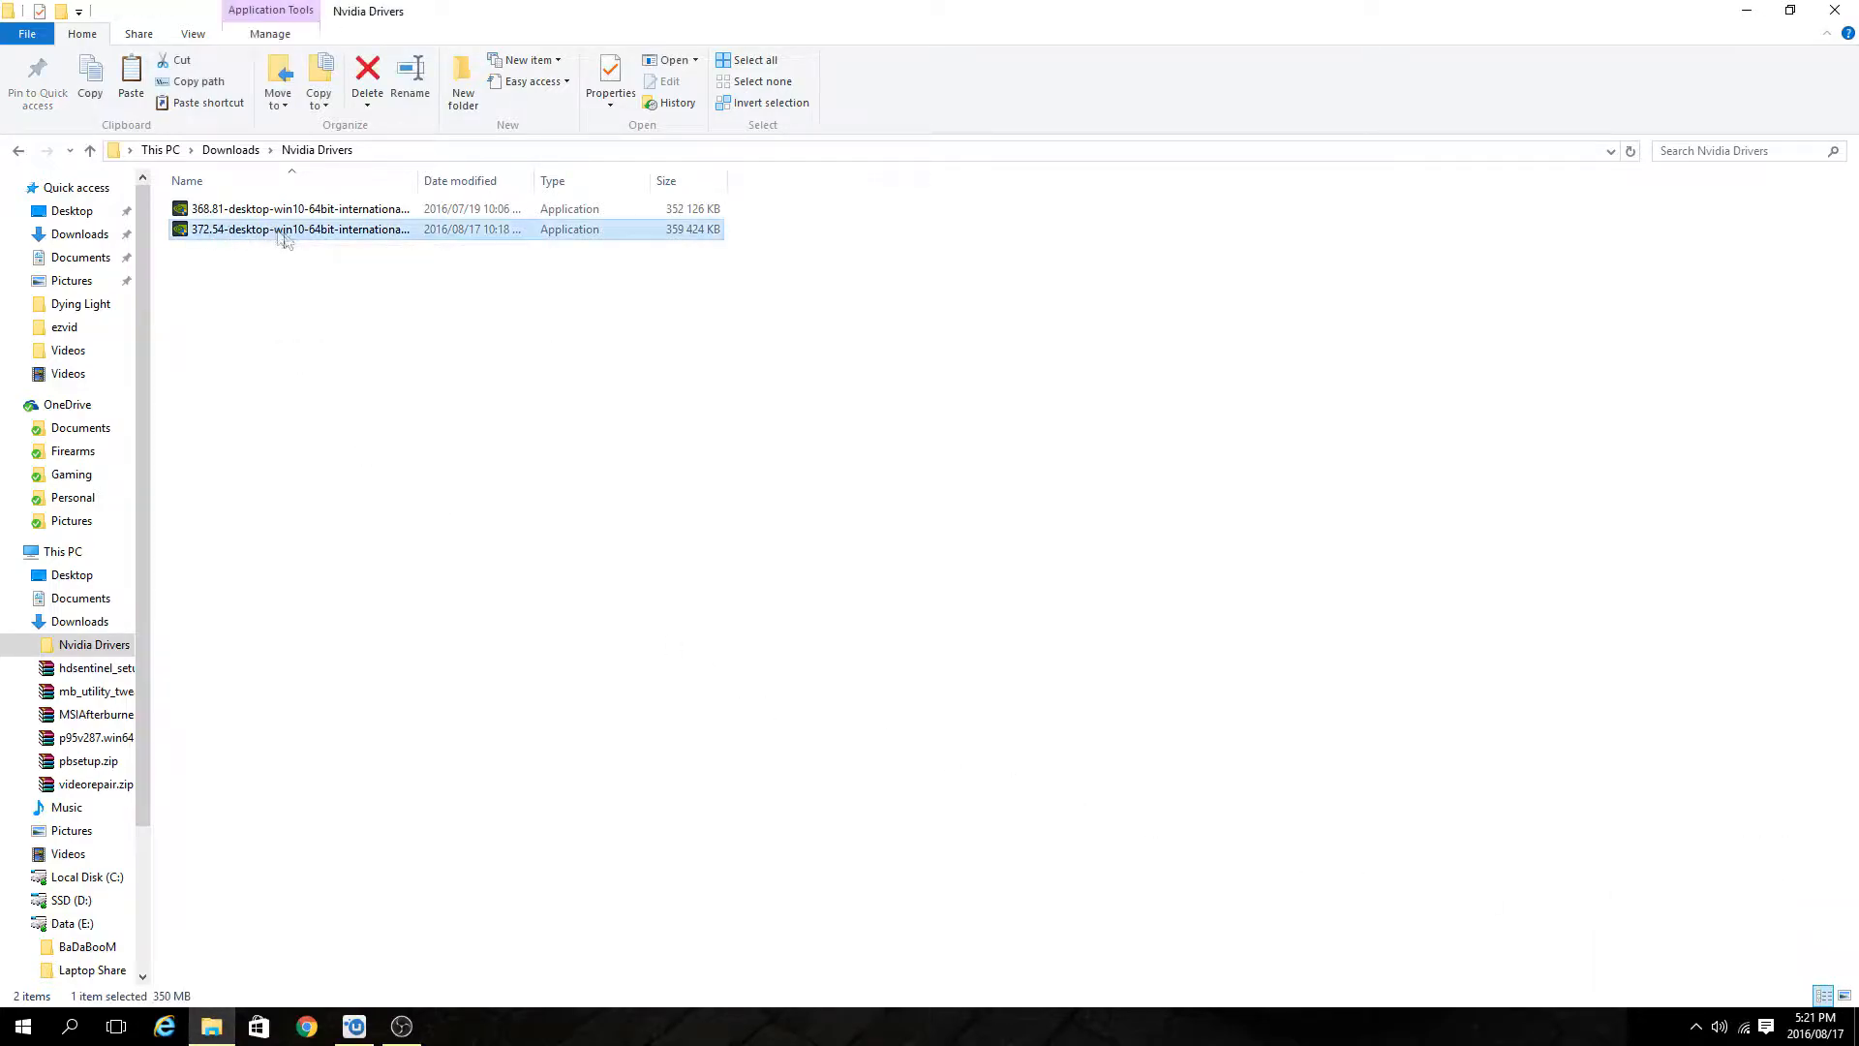
pyautogui.doubleClick(345, 233)
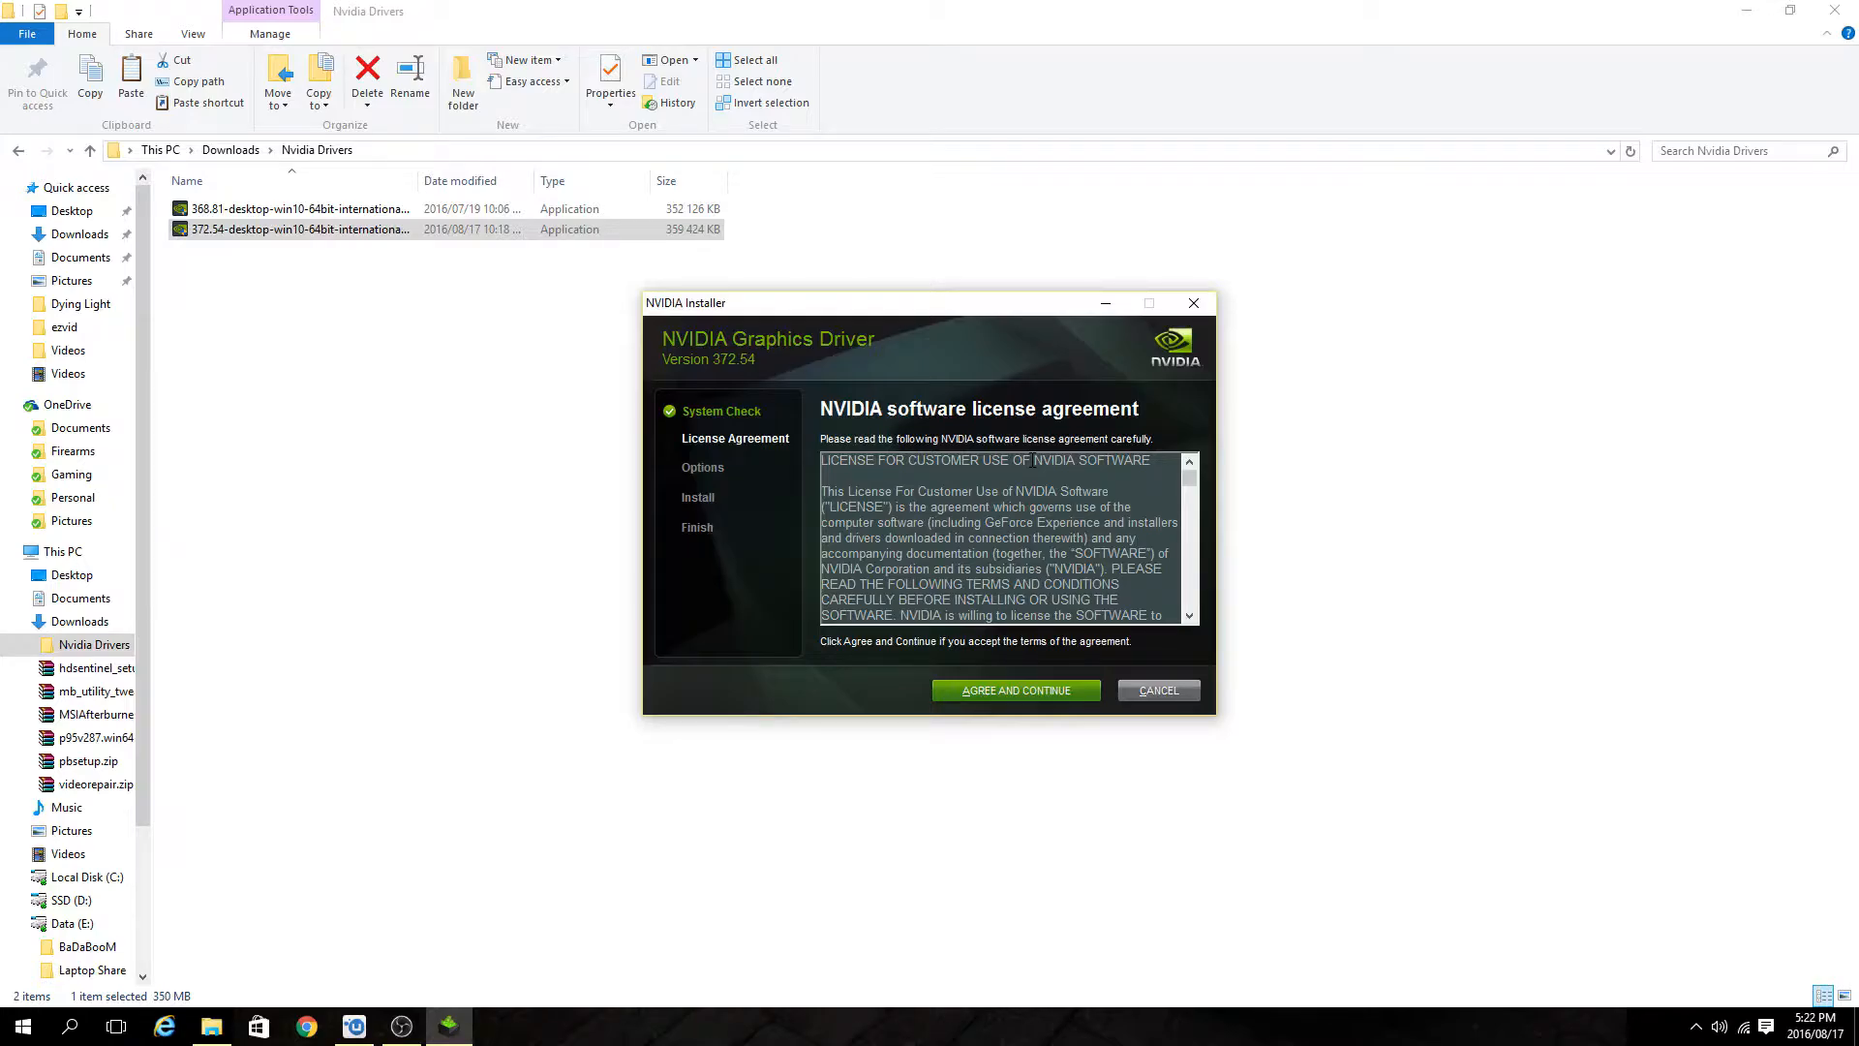
pyautogui.click(1023, 688)
# Choose a custom installation with Perform a clean installation checked and start installing the driver.
pyautogui.click(868, 522)
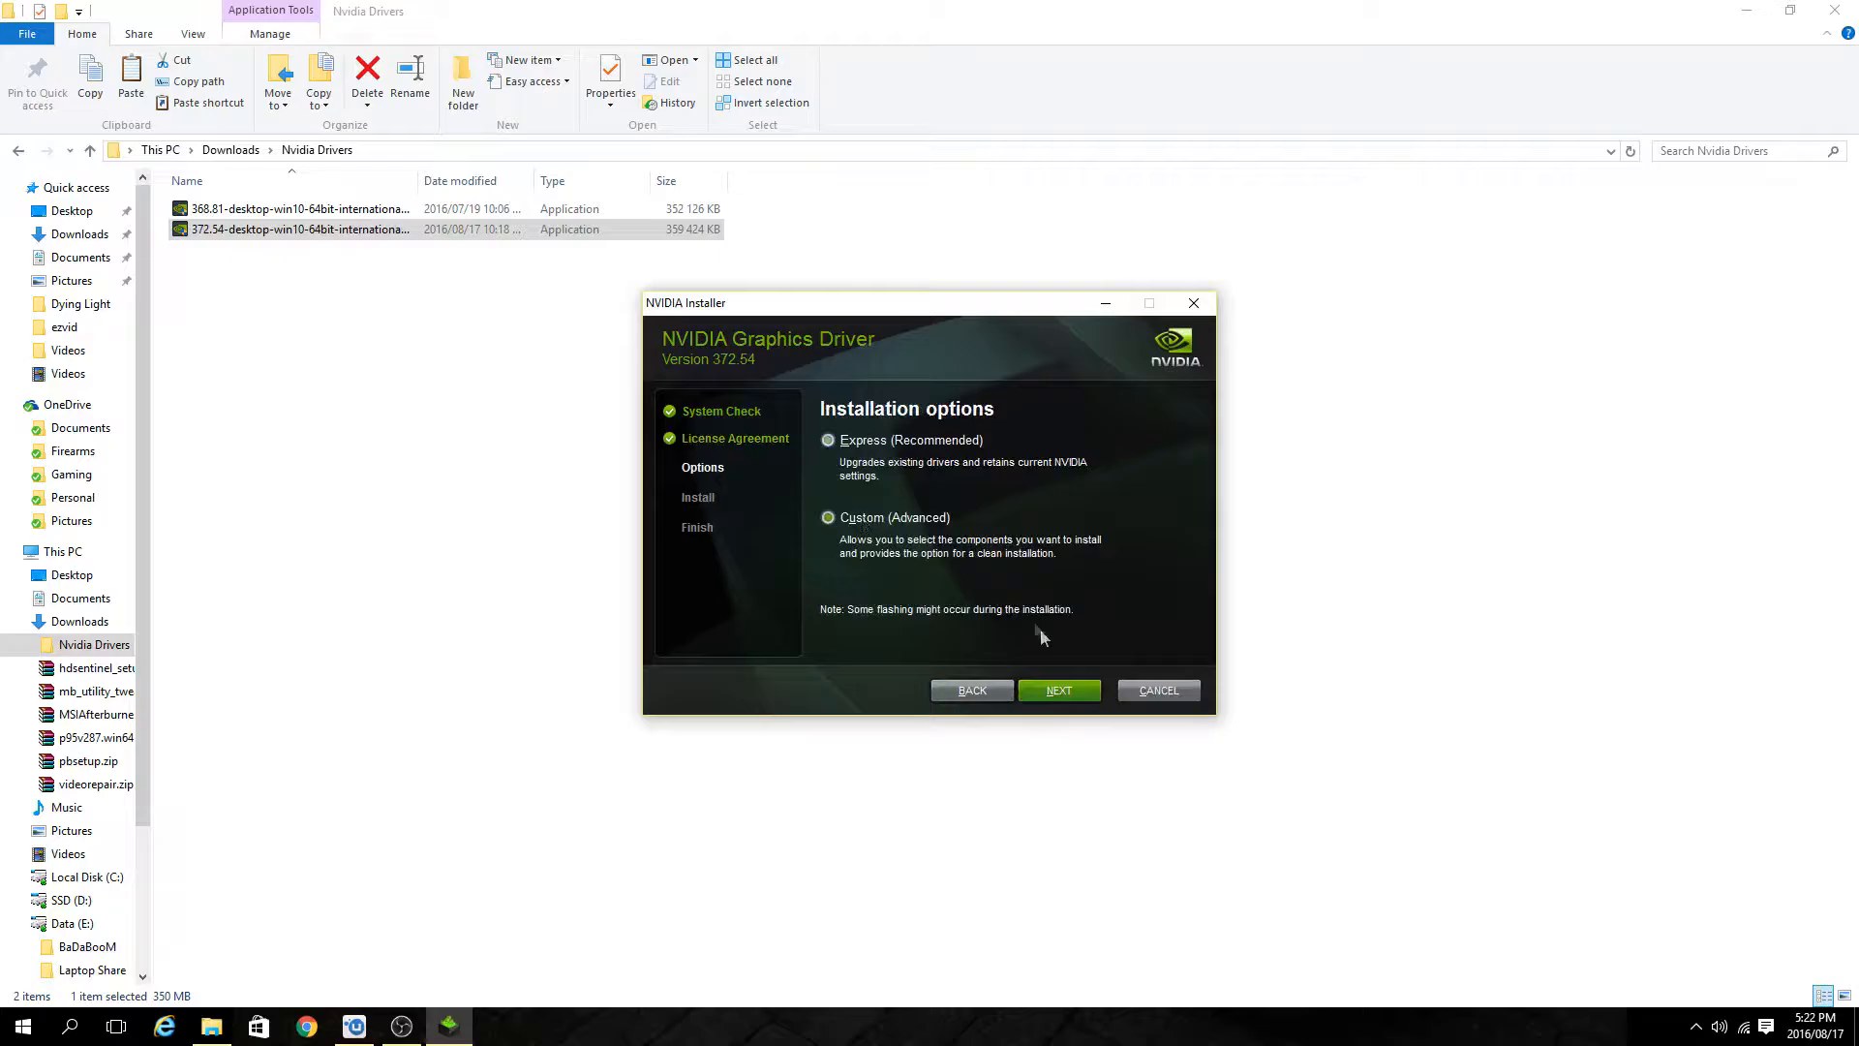
pyautogui.click(1055, 692)
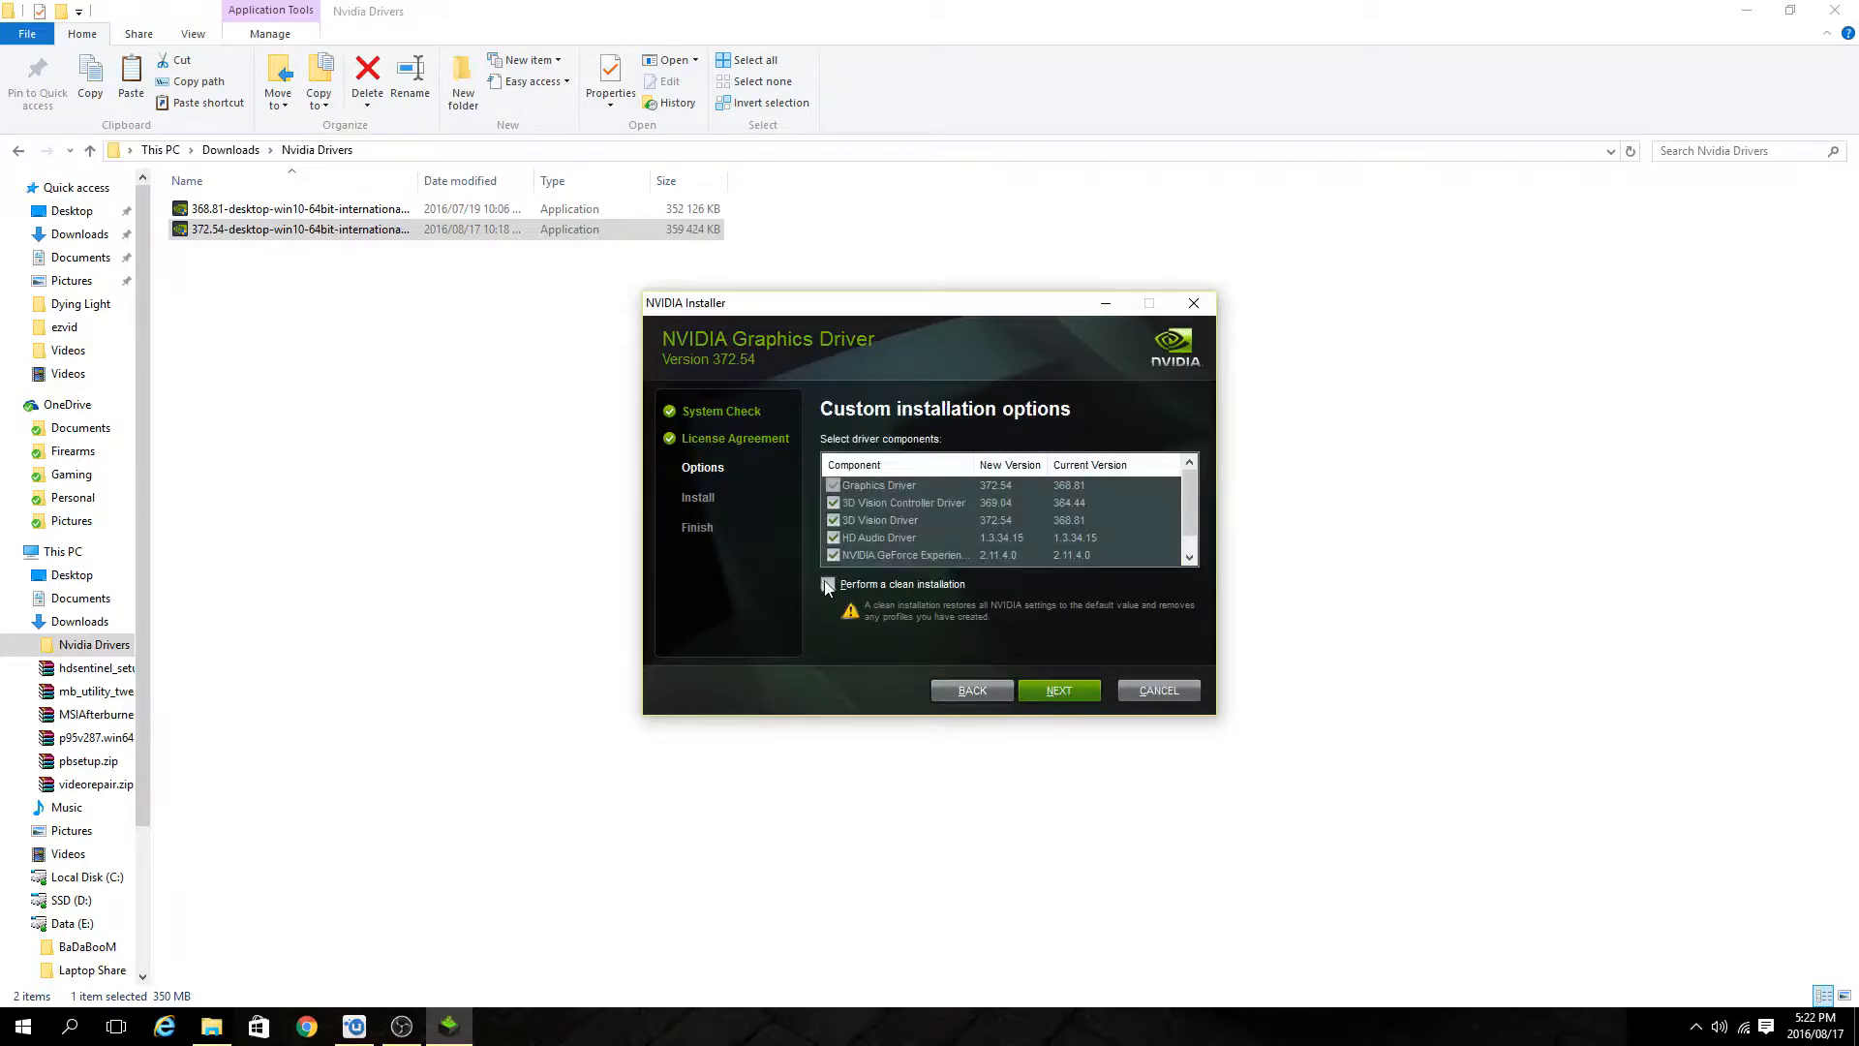
pyautogui.click(828, 585)
pyautogui.scroll(-1, 1189, 511)
pyautogui.scroll(1, 1187, 500)
pyautogui.click(1058, 693)
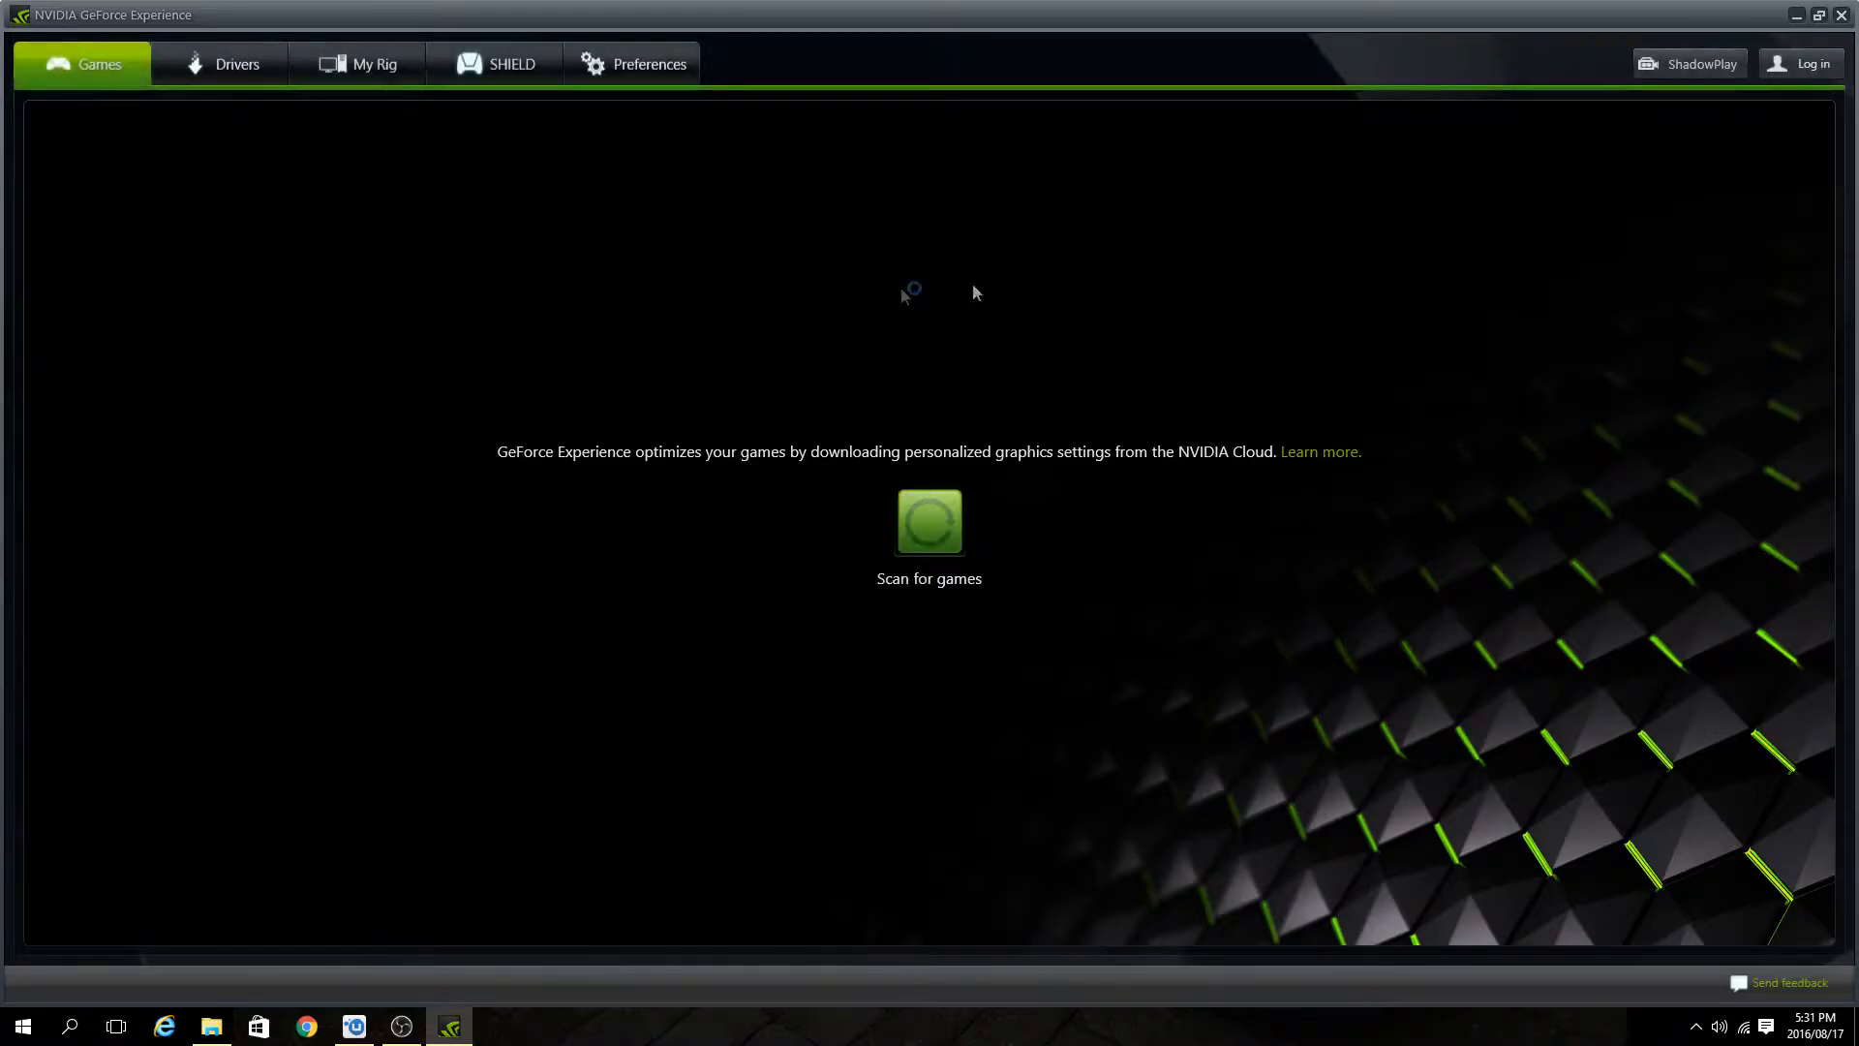
# Open the ShadowPlay preferences and switch ShadowPlay recording on.
pyautogui.click(584, 79)
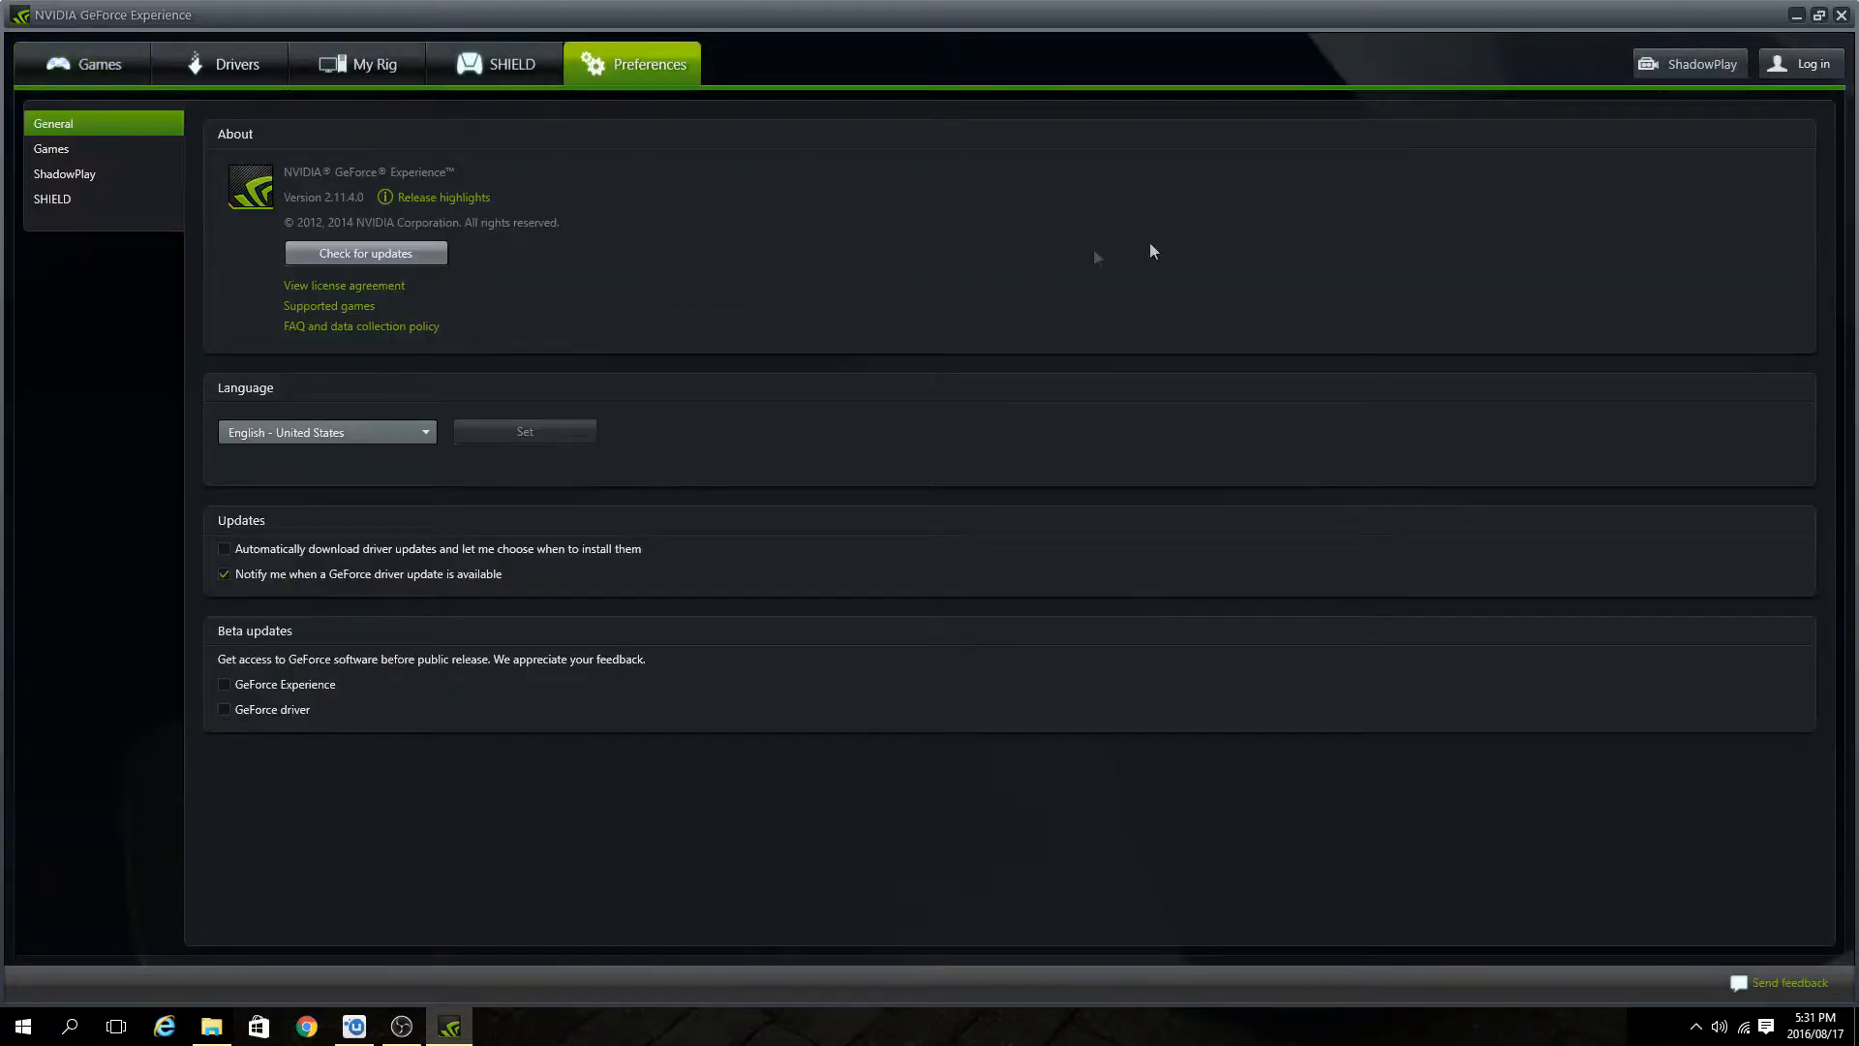
pyautogui.click(58, 174)
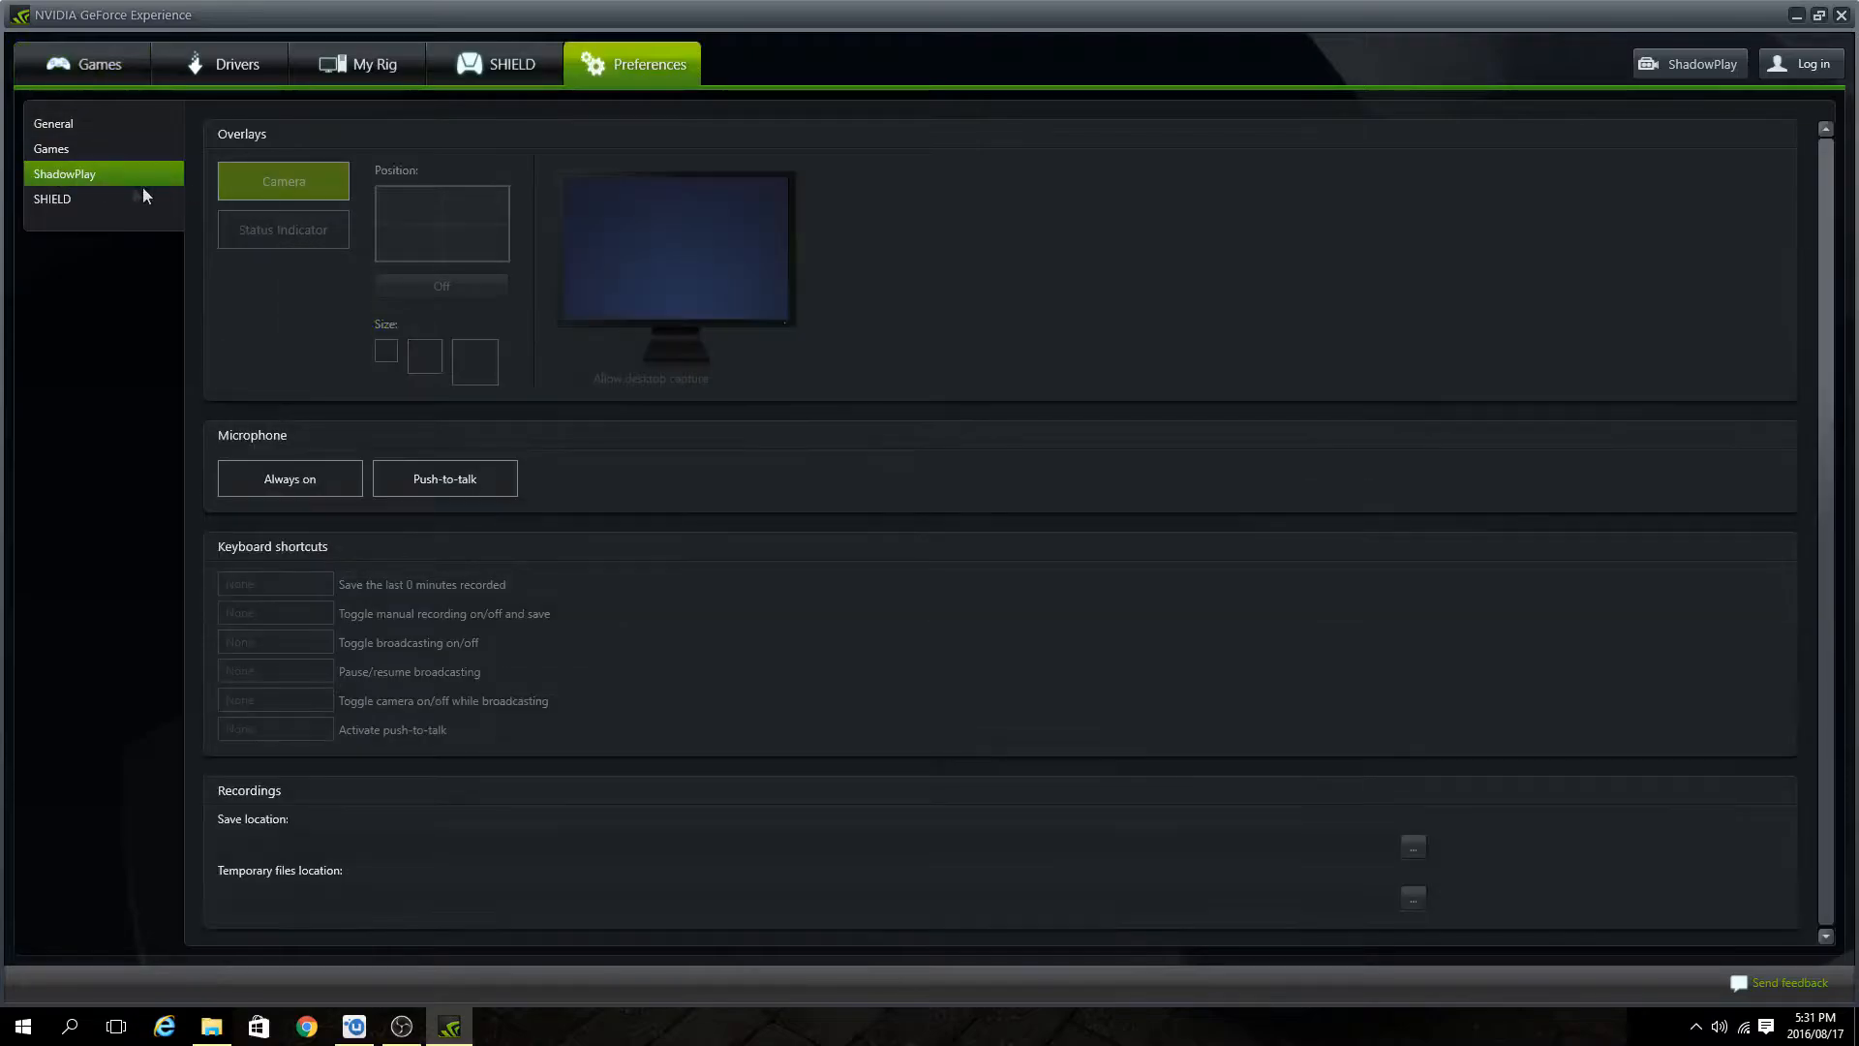
pyautogui.scroll(-1, 682, 549)
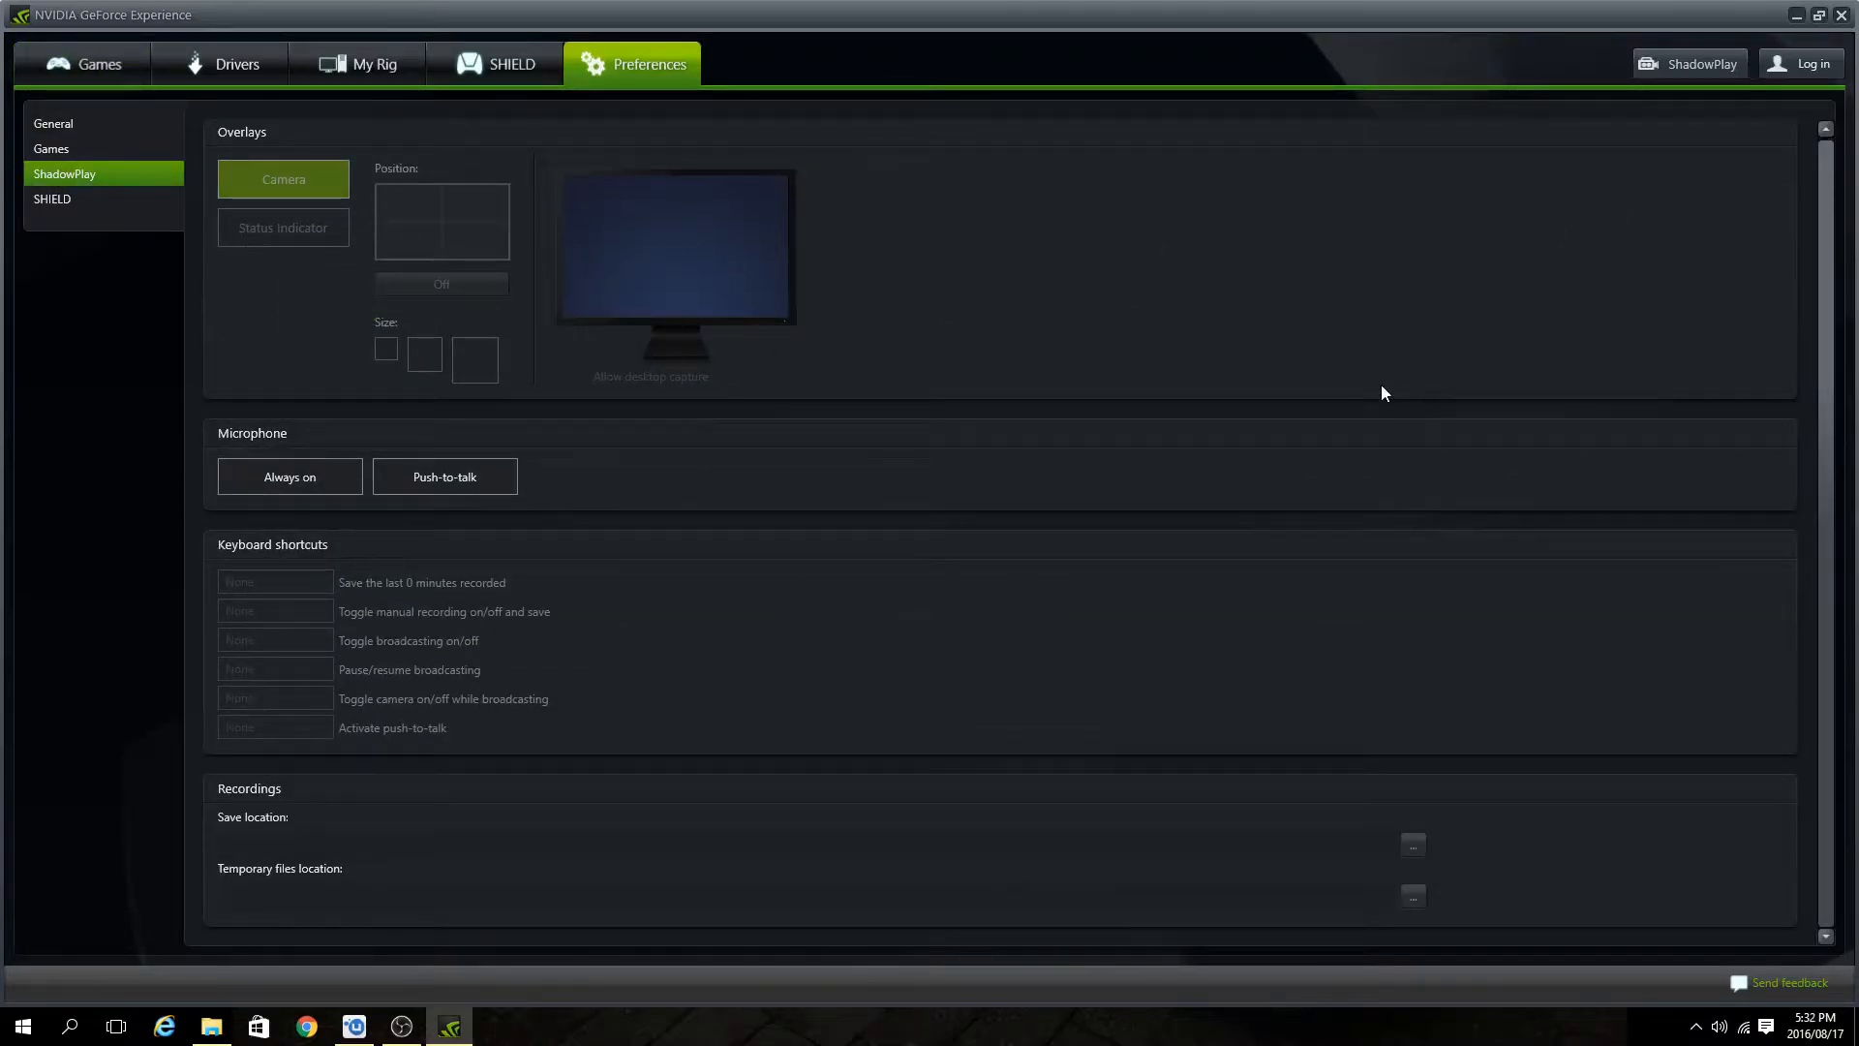
pyautogui.click(1681, 62)
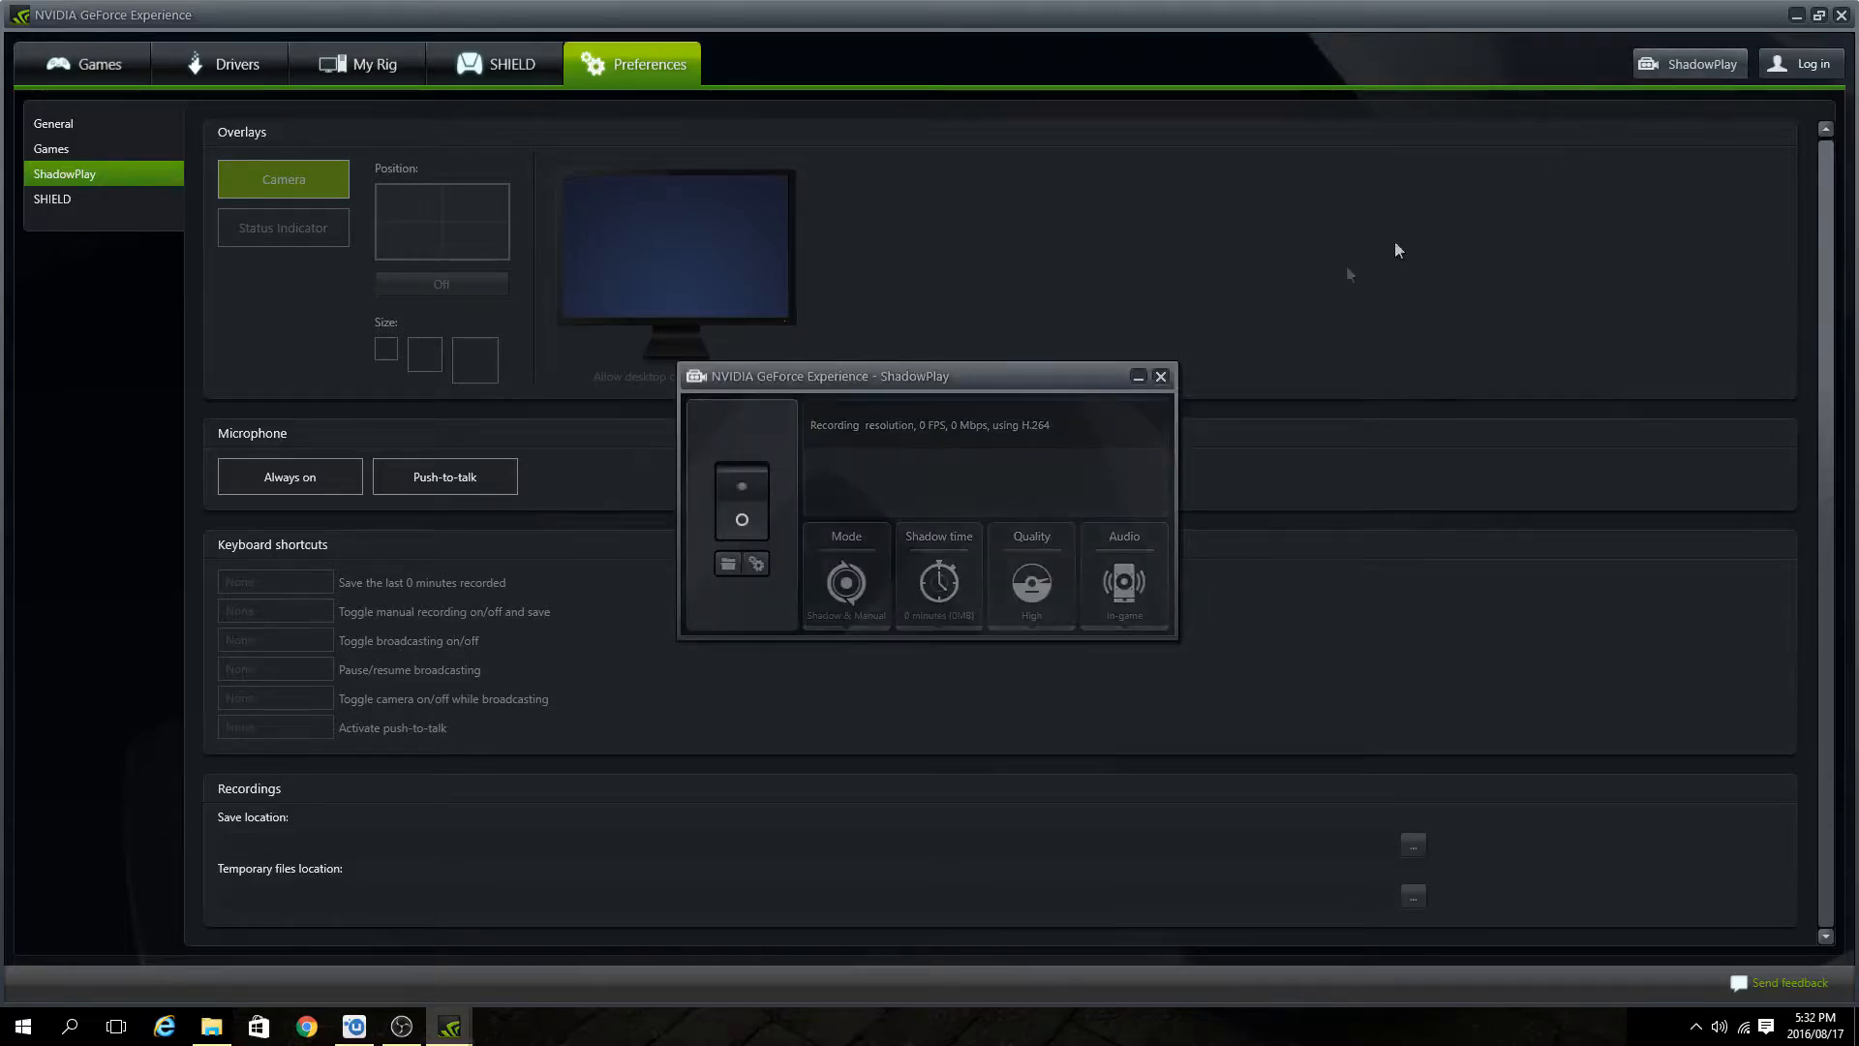
pyautogui.click(749, 489)
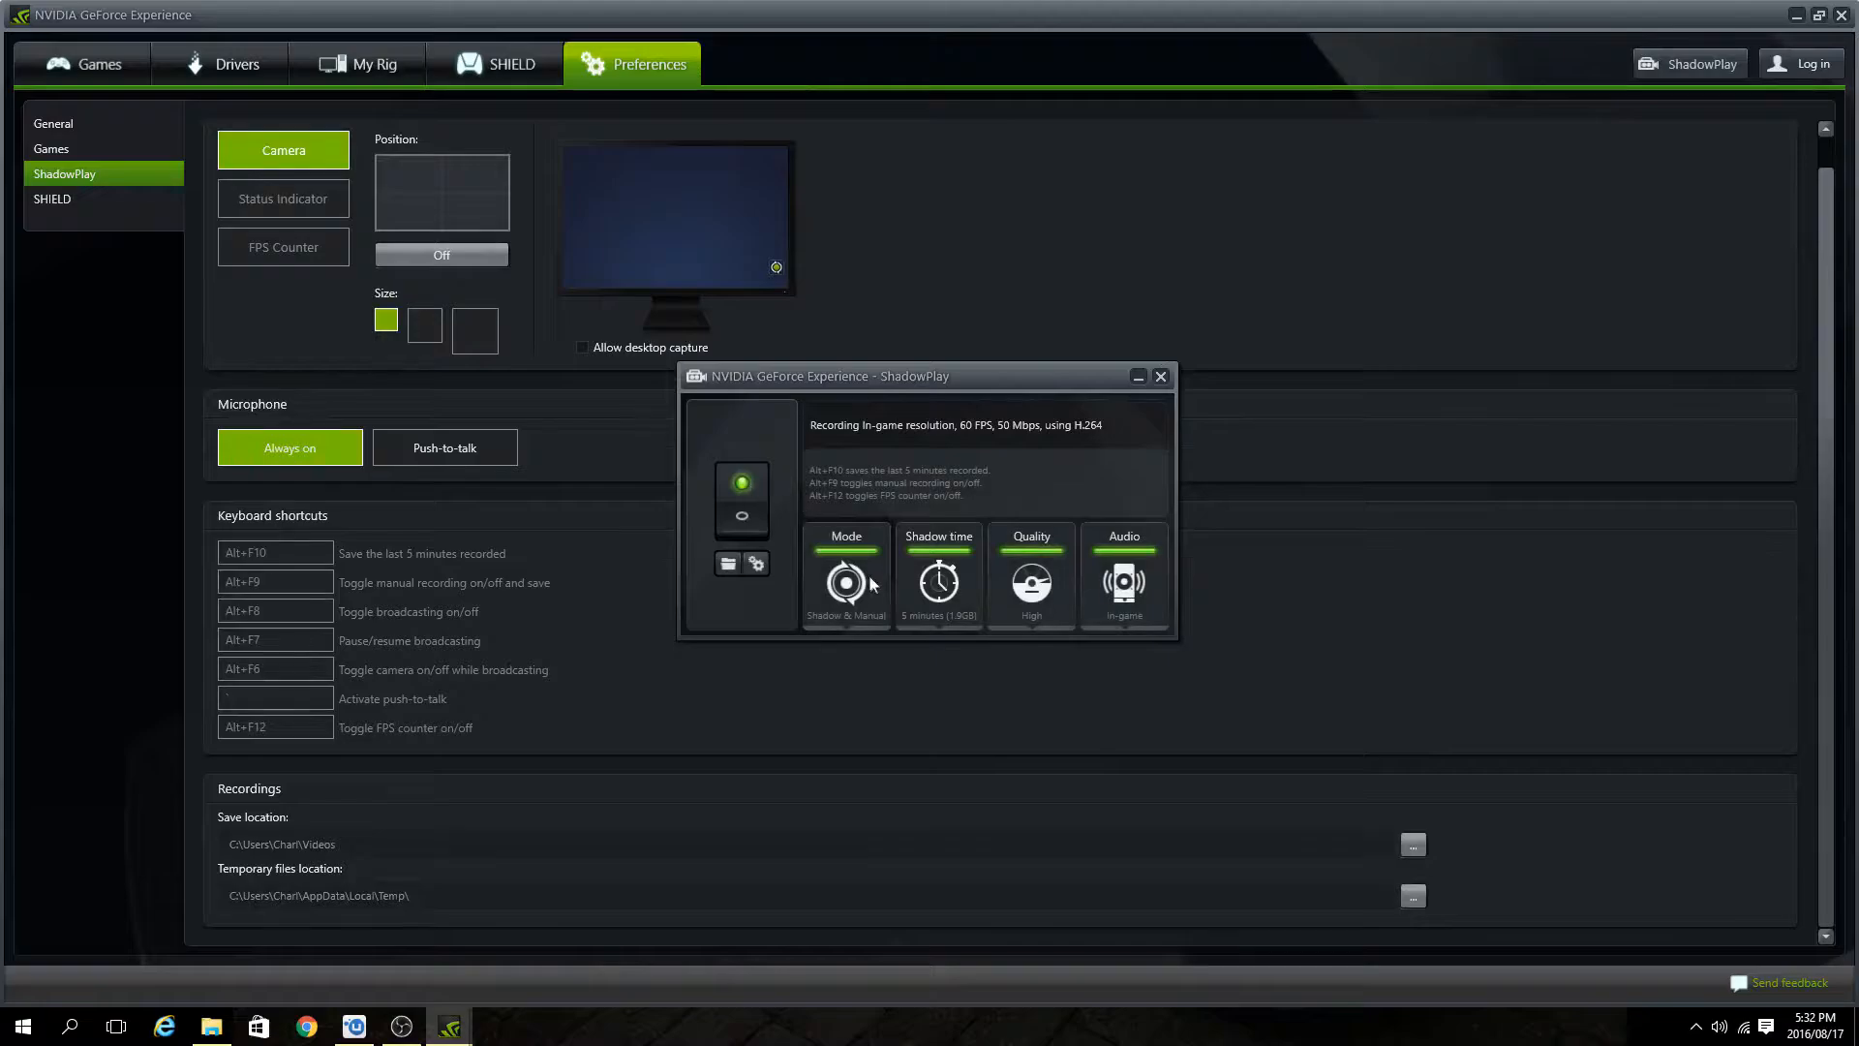
# Set the ShadowPlay shadow time to 20 minutes.
pyautogui.click(850, 598)
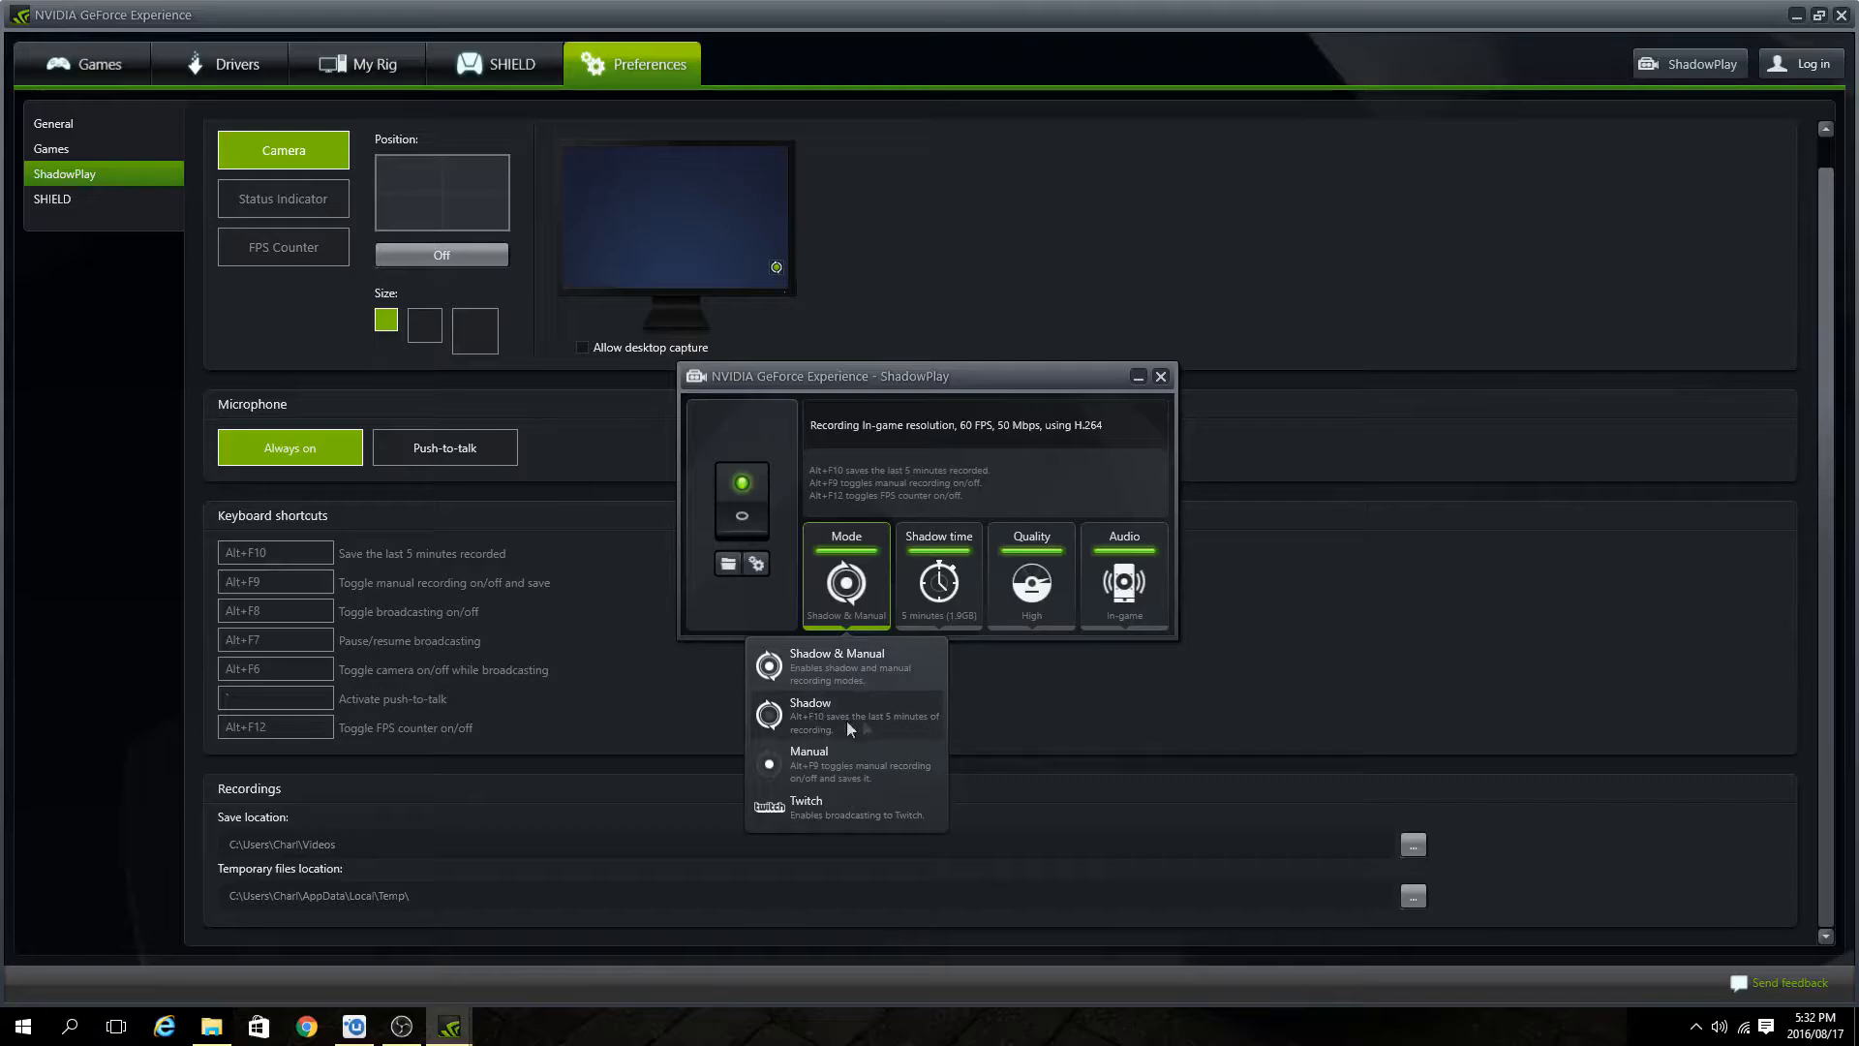
pyautogui.click(939, 584)
pyautogui.moveTo(900, 657)
pyautogui.mouseDown()
pyautogui.moveTo(920, 656)
pyautogui.moveTo(865, 660)
pyautogui.mouseUp()
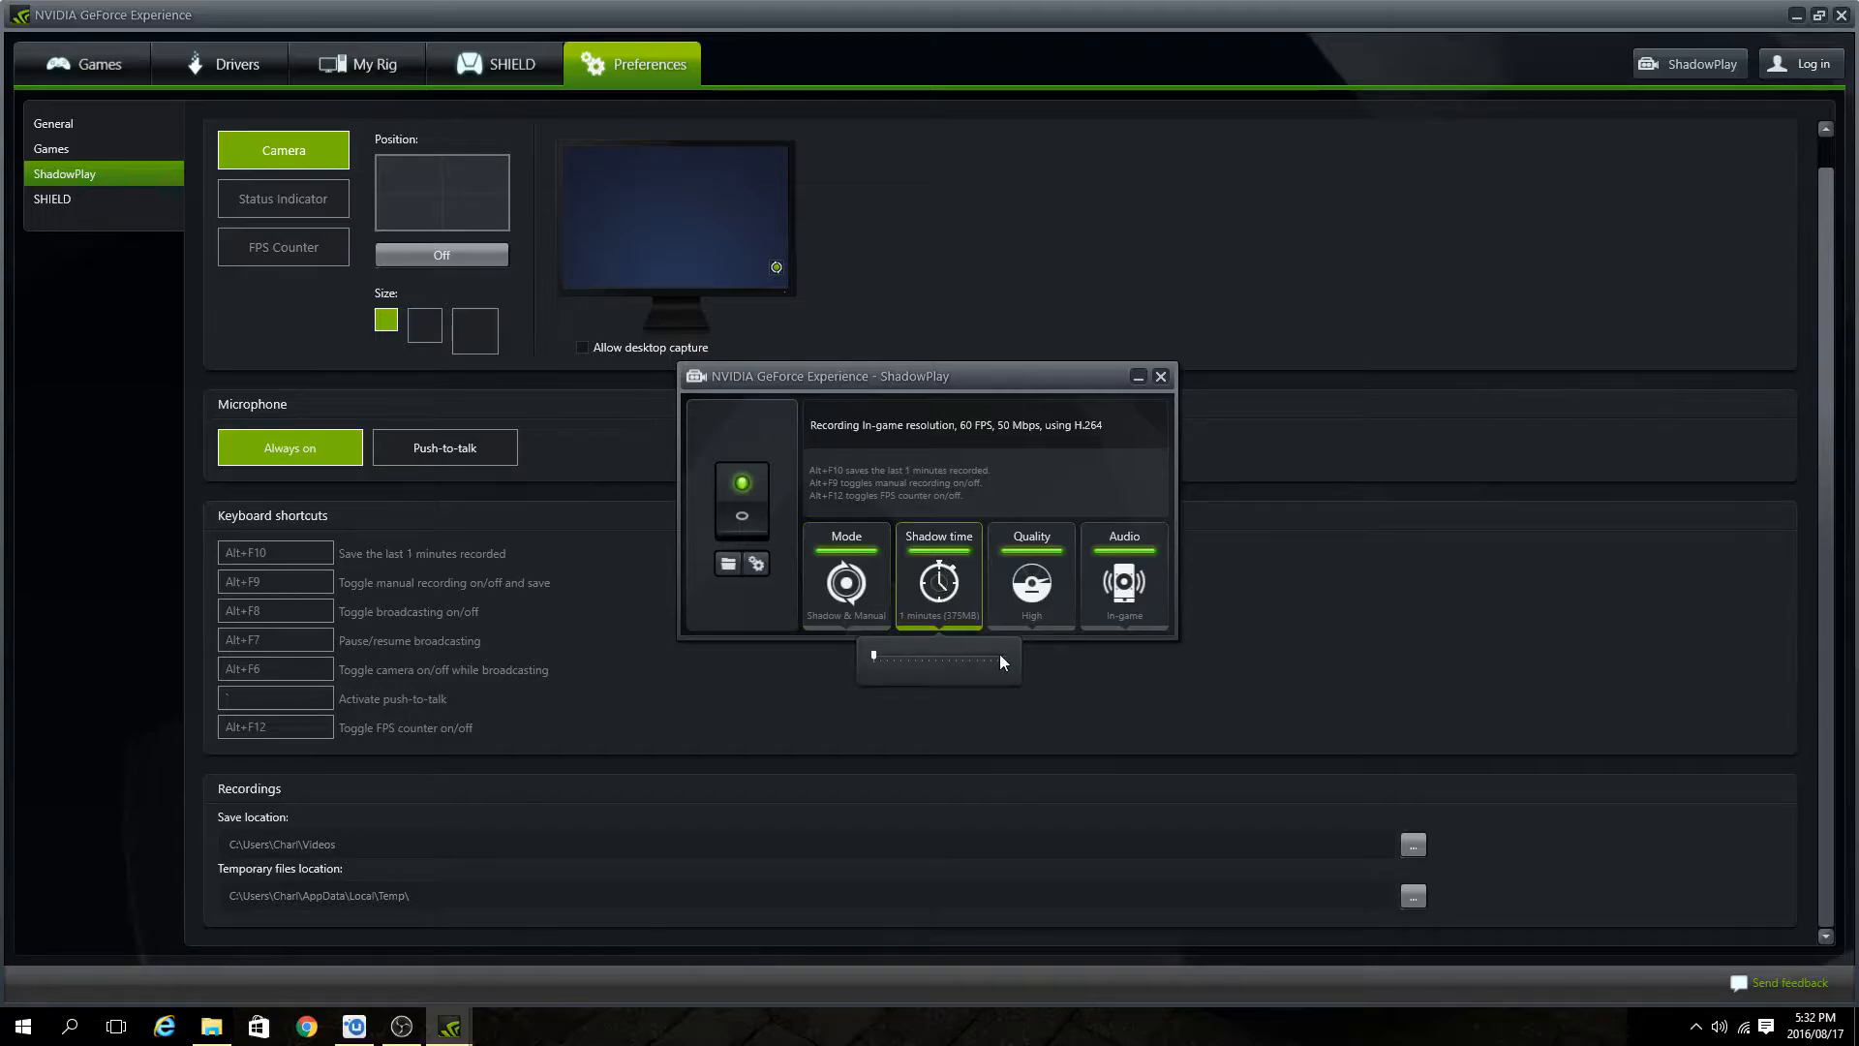
pyautogui.moveTo(876, 658); pyautogui.dragTo(1025, 652)
pyautogui.click(954, 450)
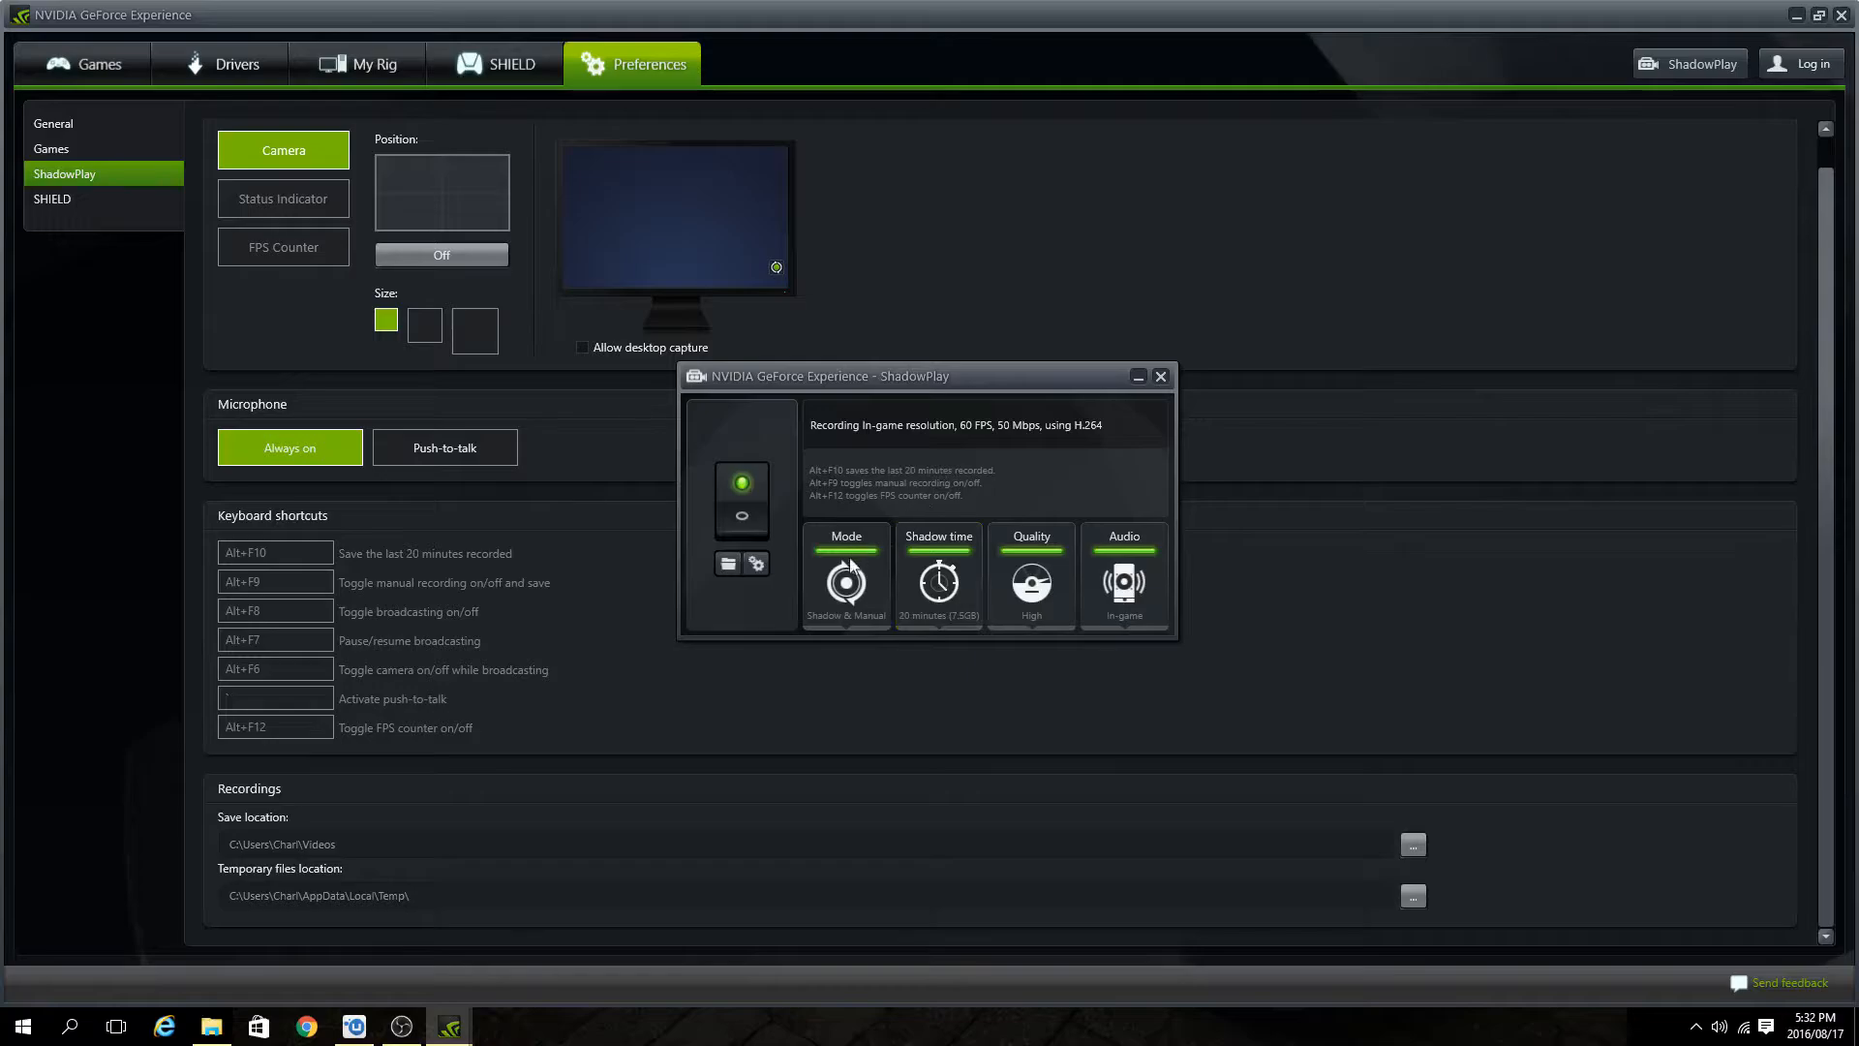
# Review the ShadowPlay quality and audio options and open the saved recordings folder.
pyautogui.click(1031, 586)
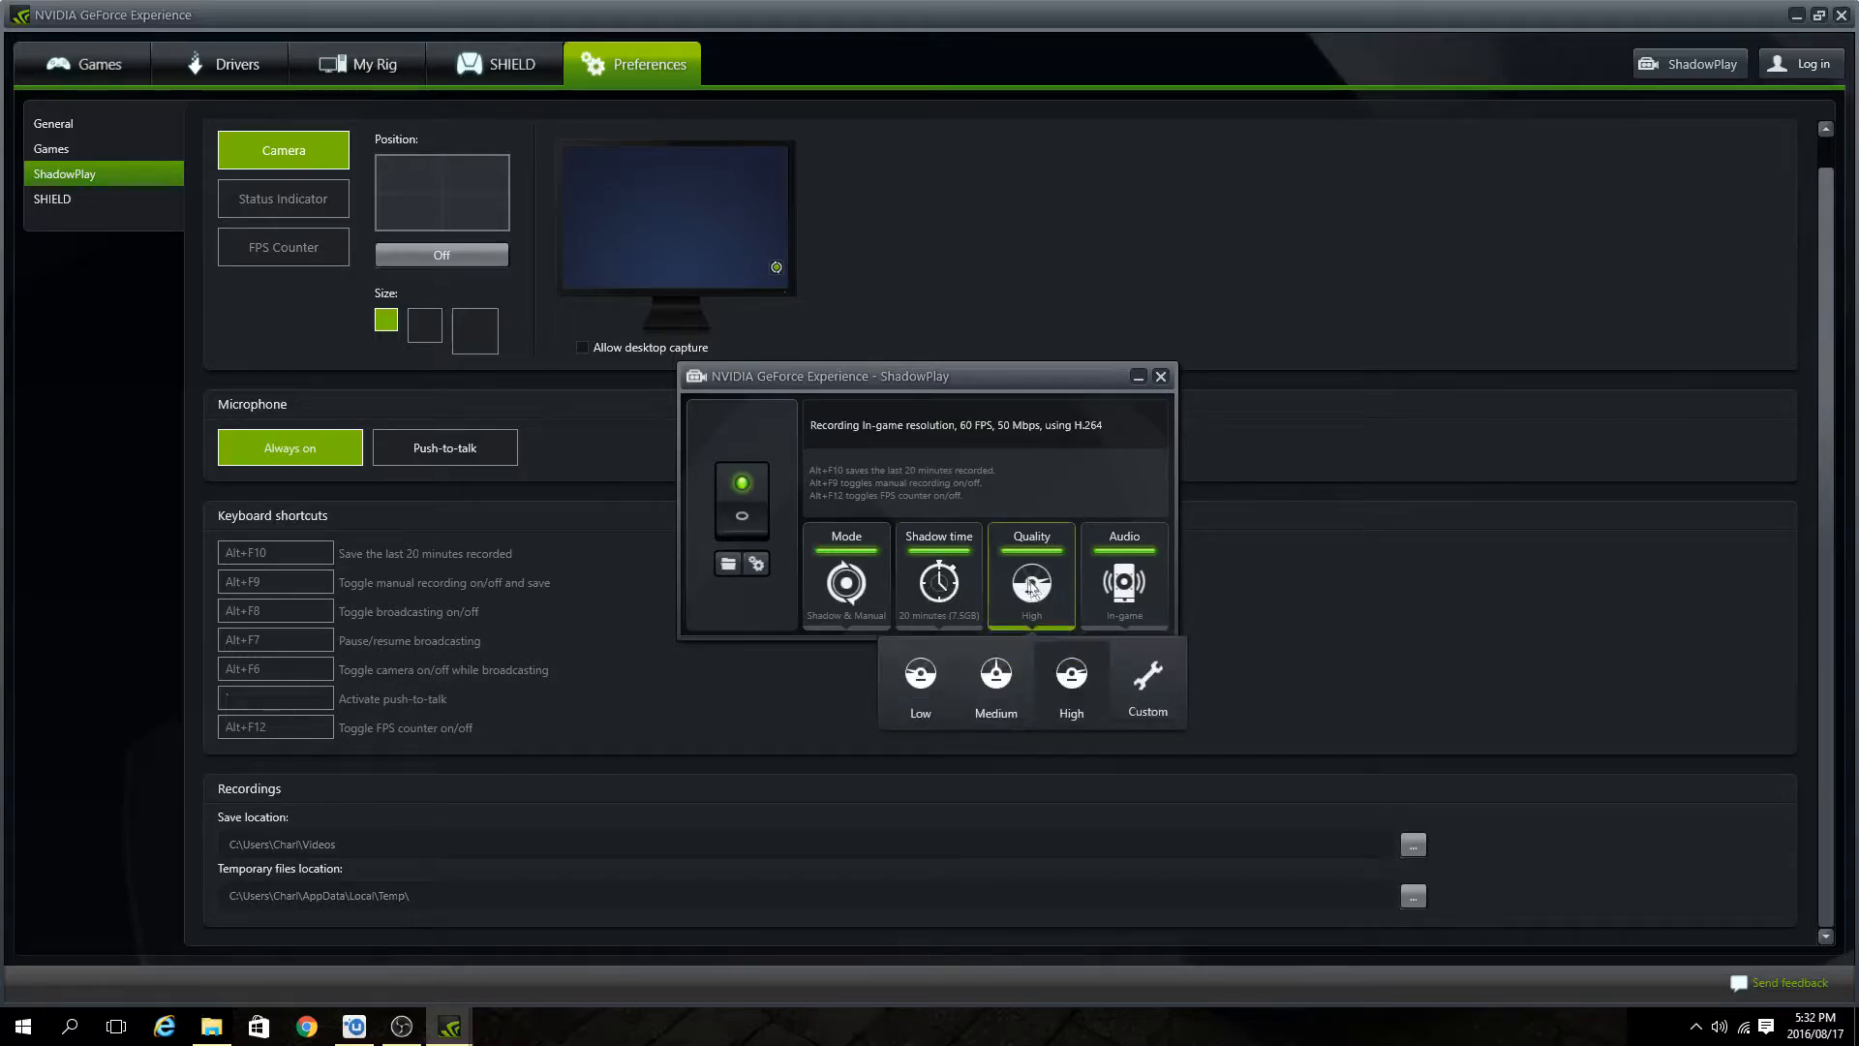
pyautogui.click(1133, 594)
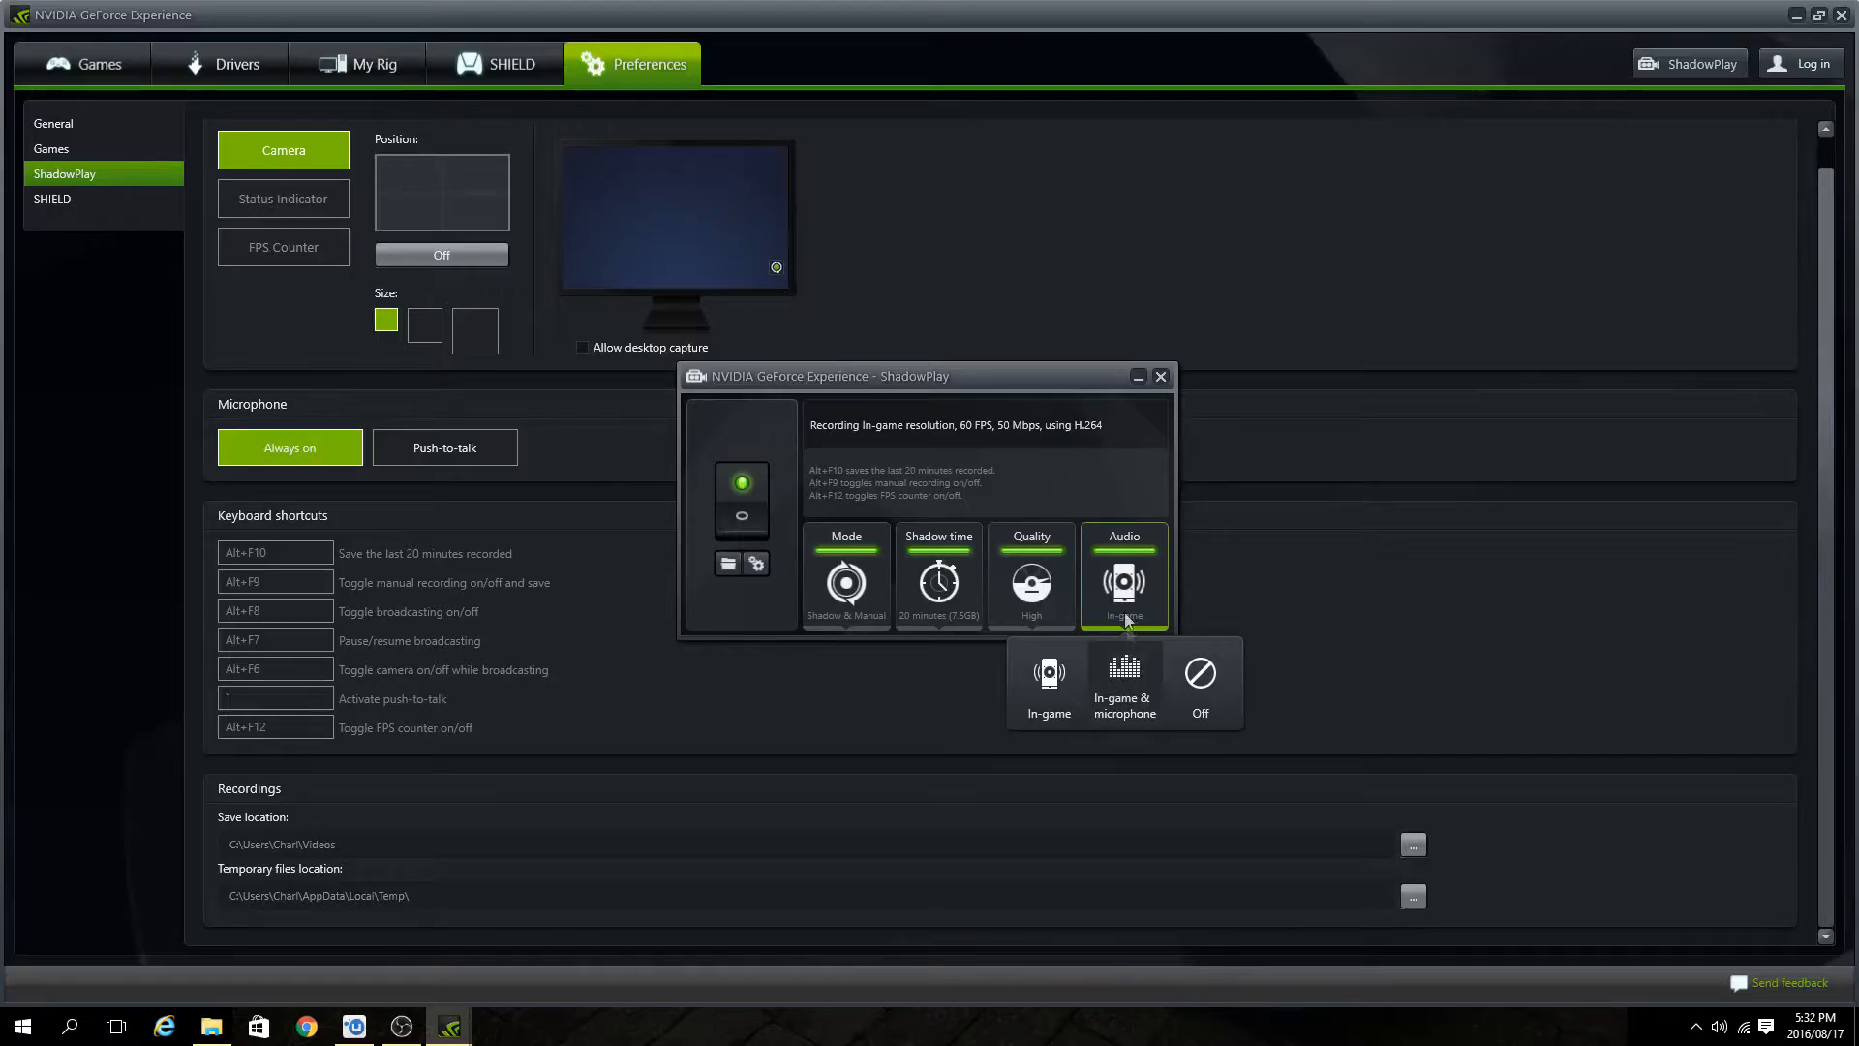
pyautogui.click(729, 567)
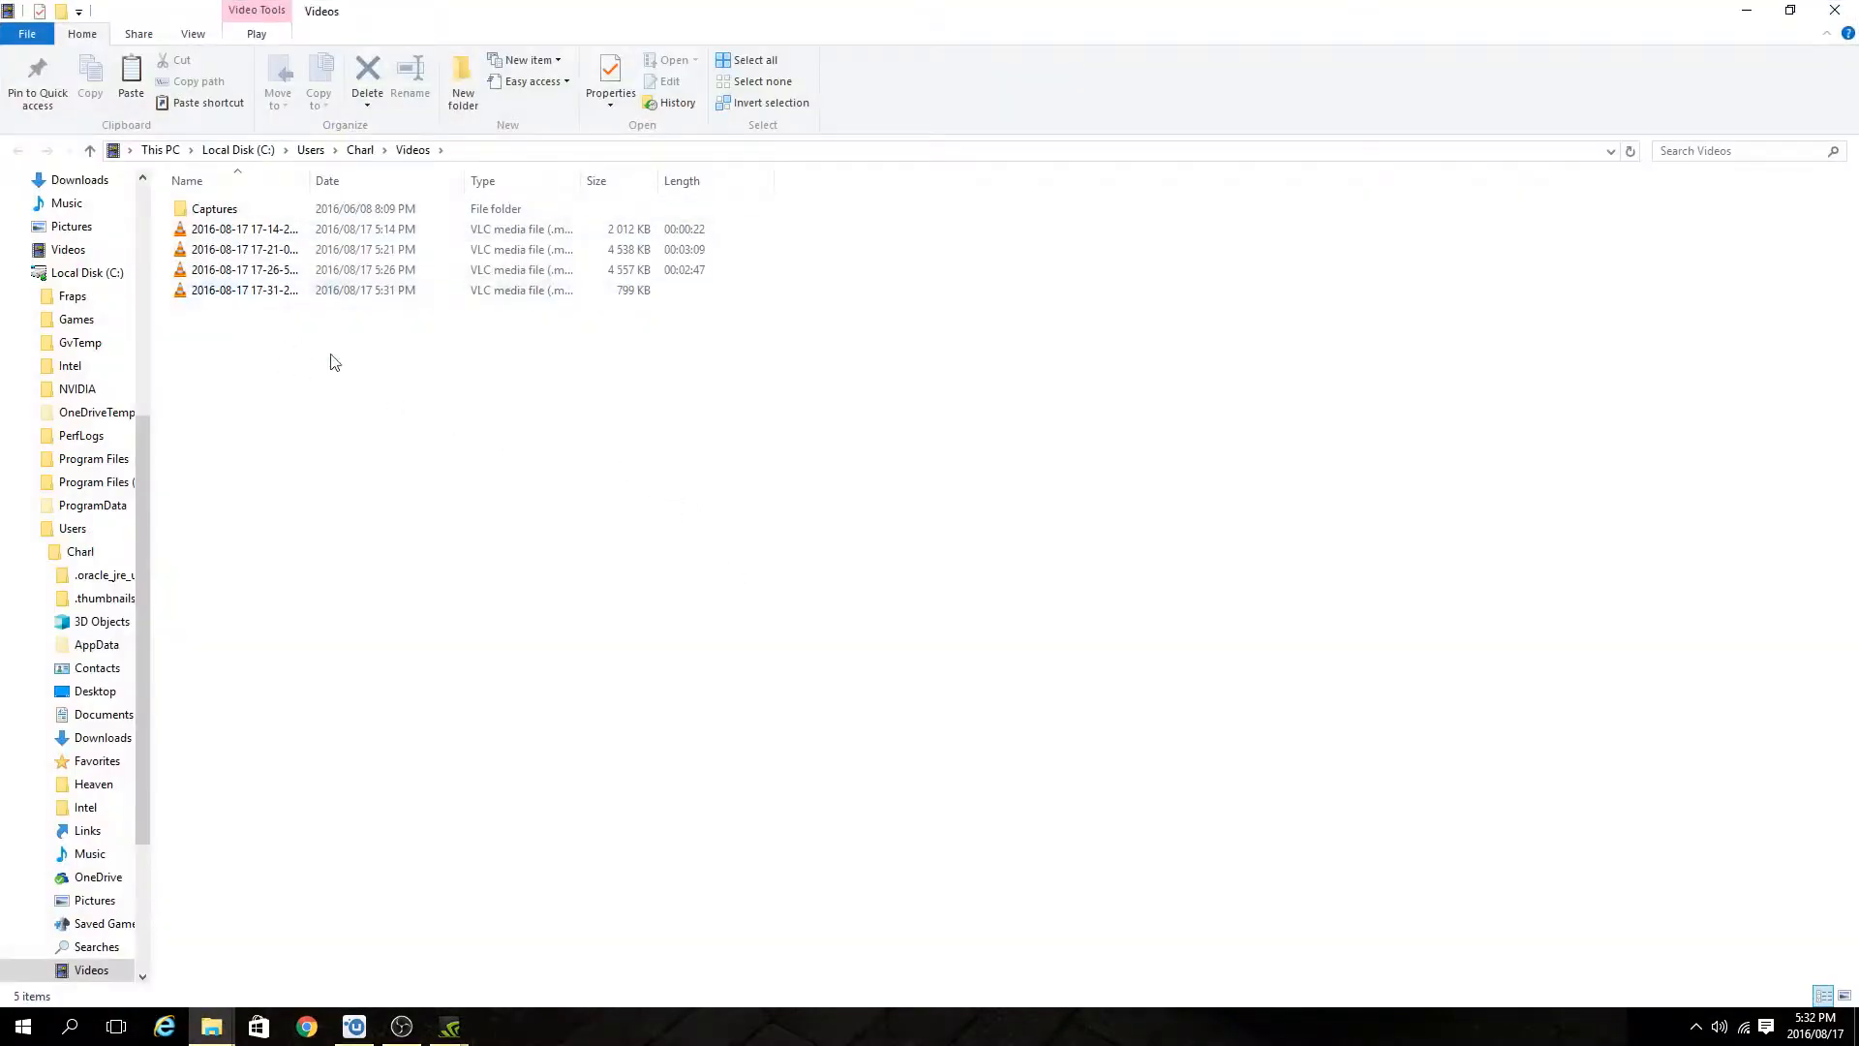
pyautogui.click(1835, 10)
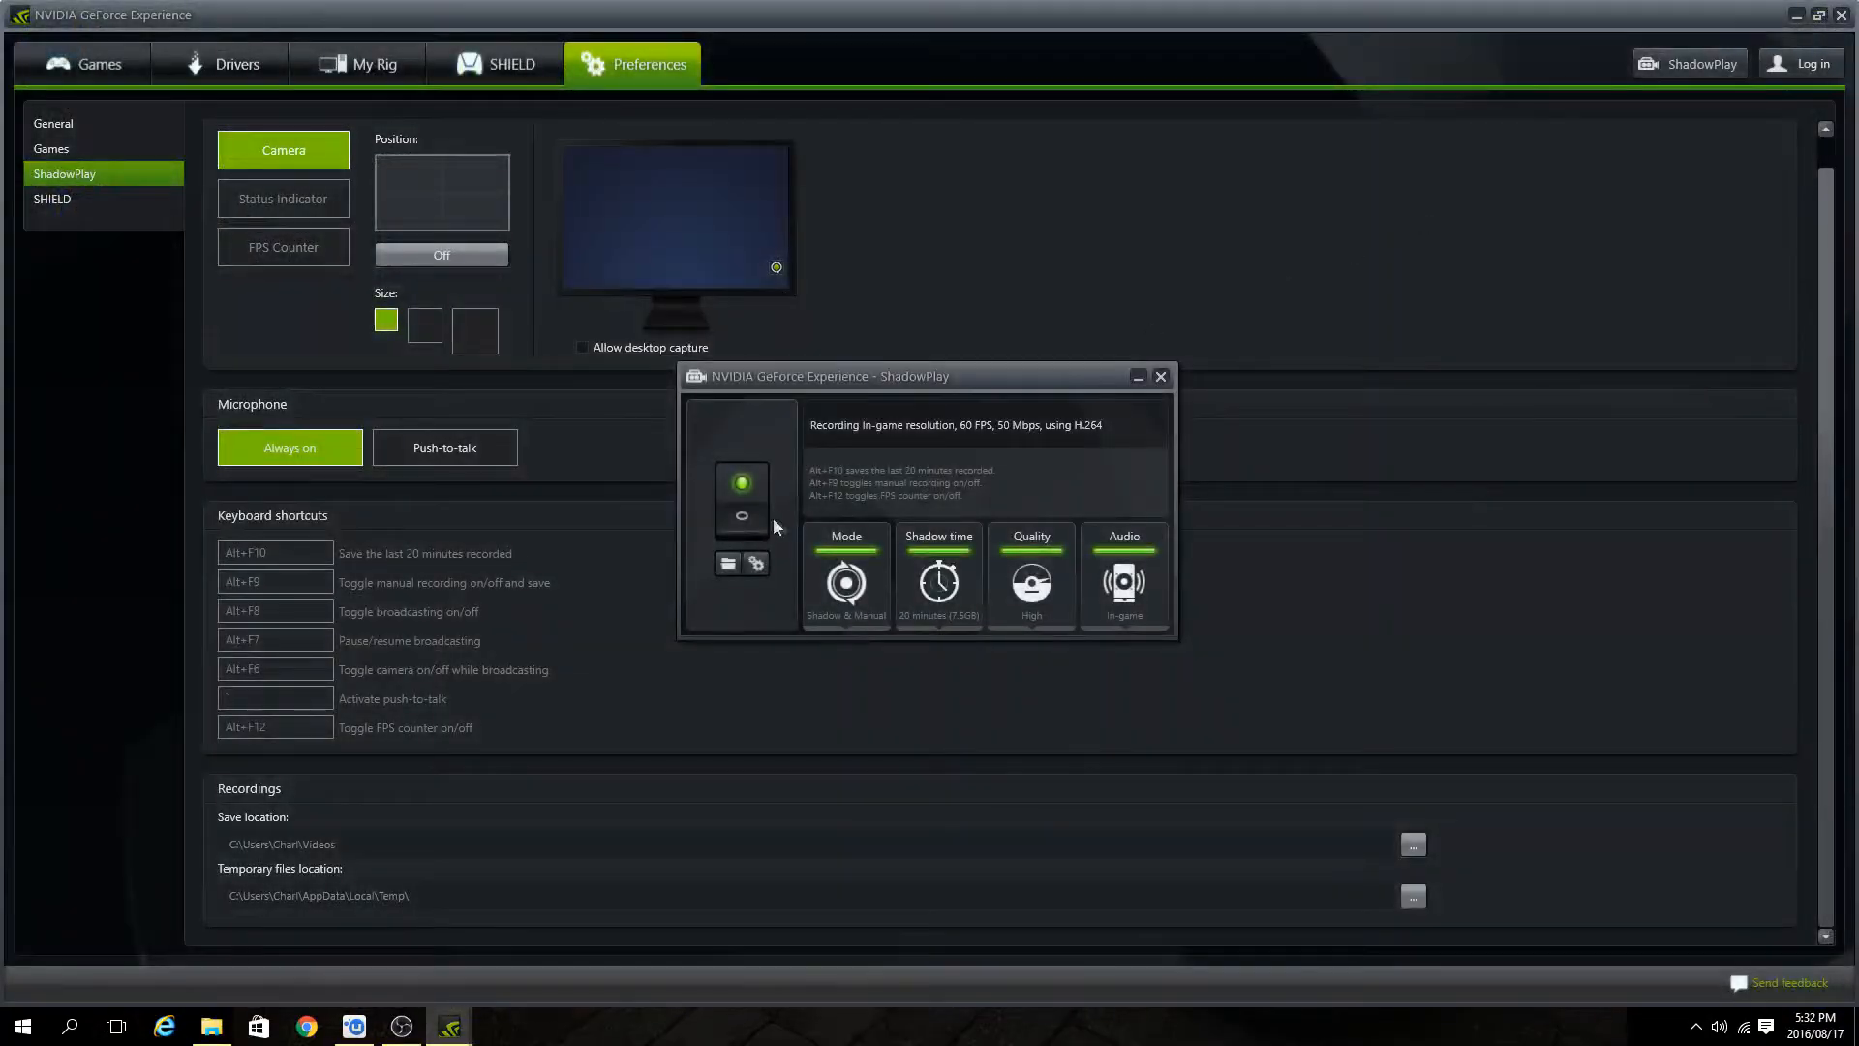
pyautogui.click(757, 564)
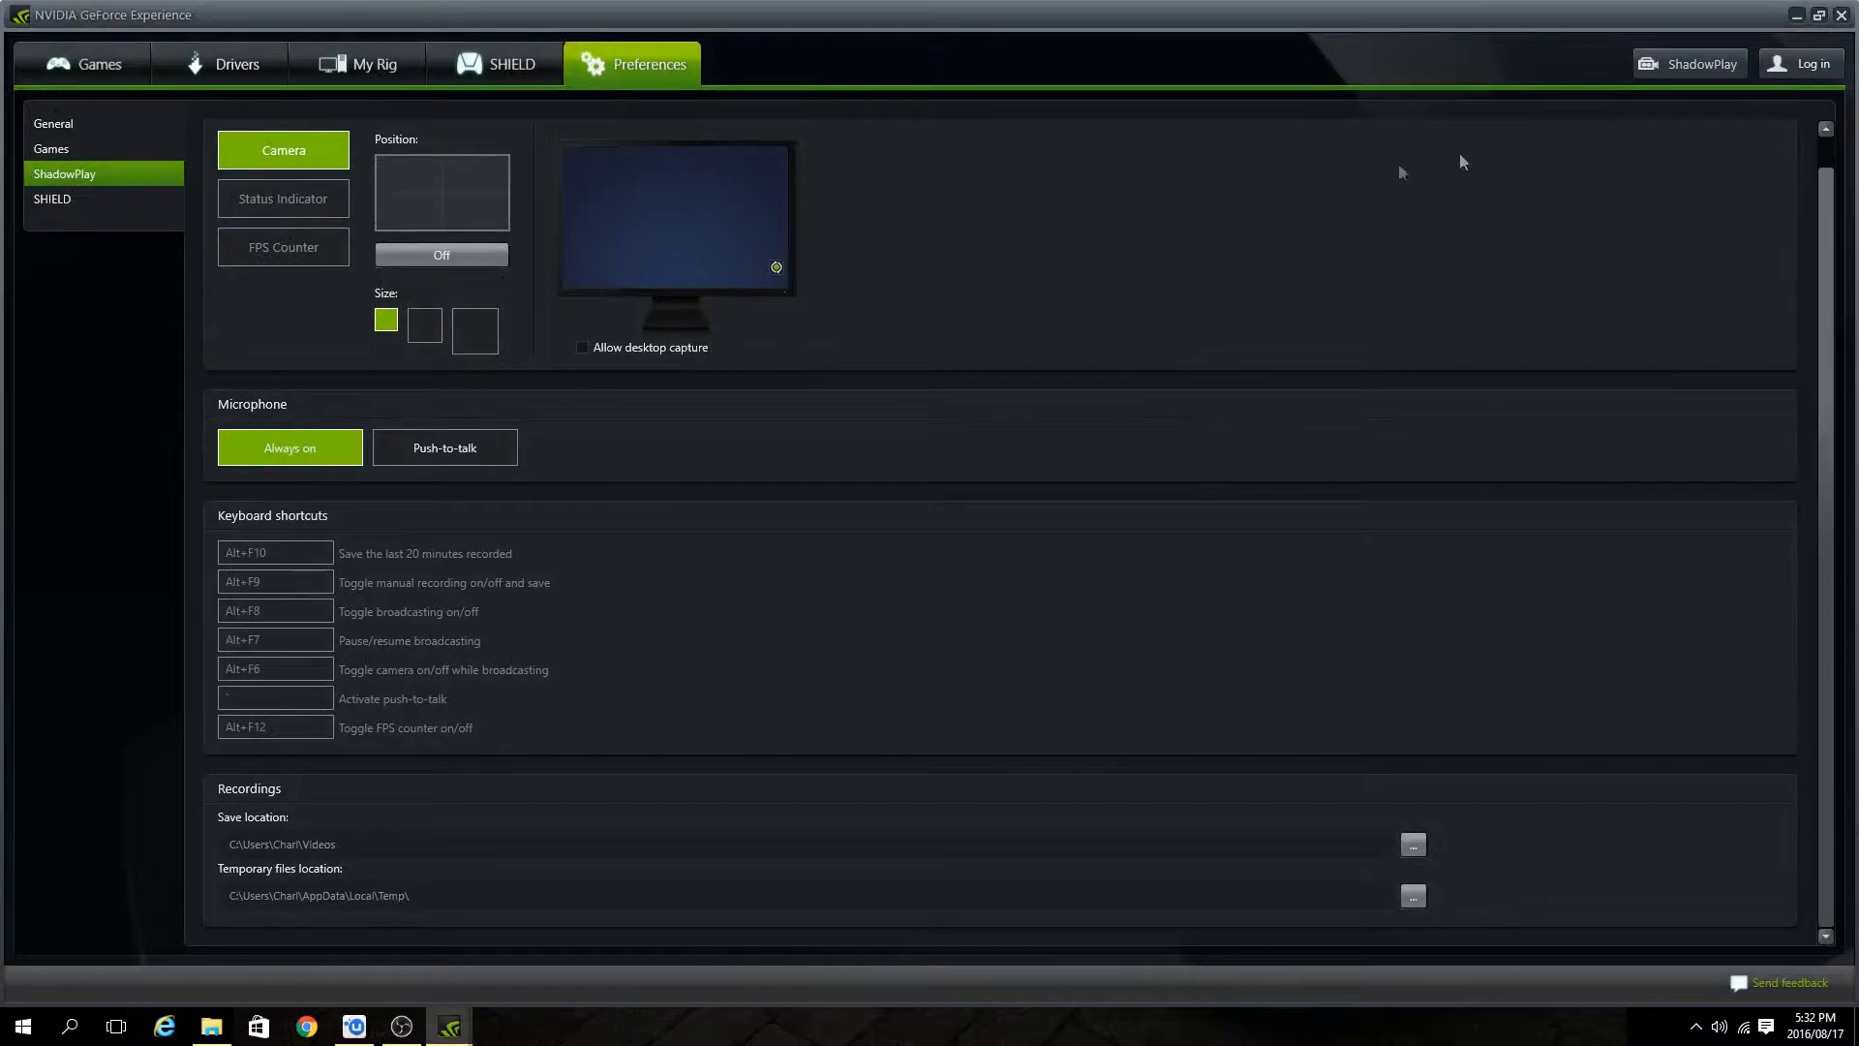
# Enable the FPS counter overlay in the lower-right corner and close GeForce Experience.
pyautogui.click(277, 248)
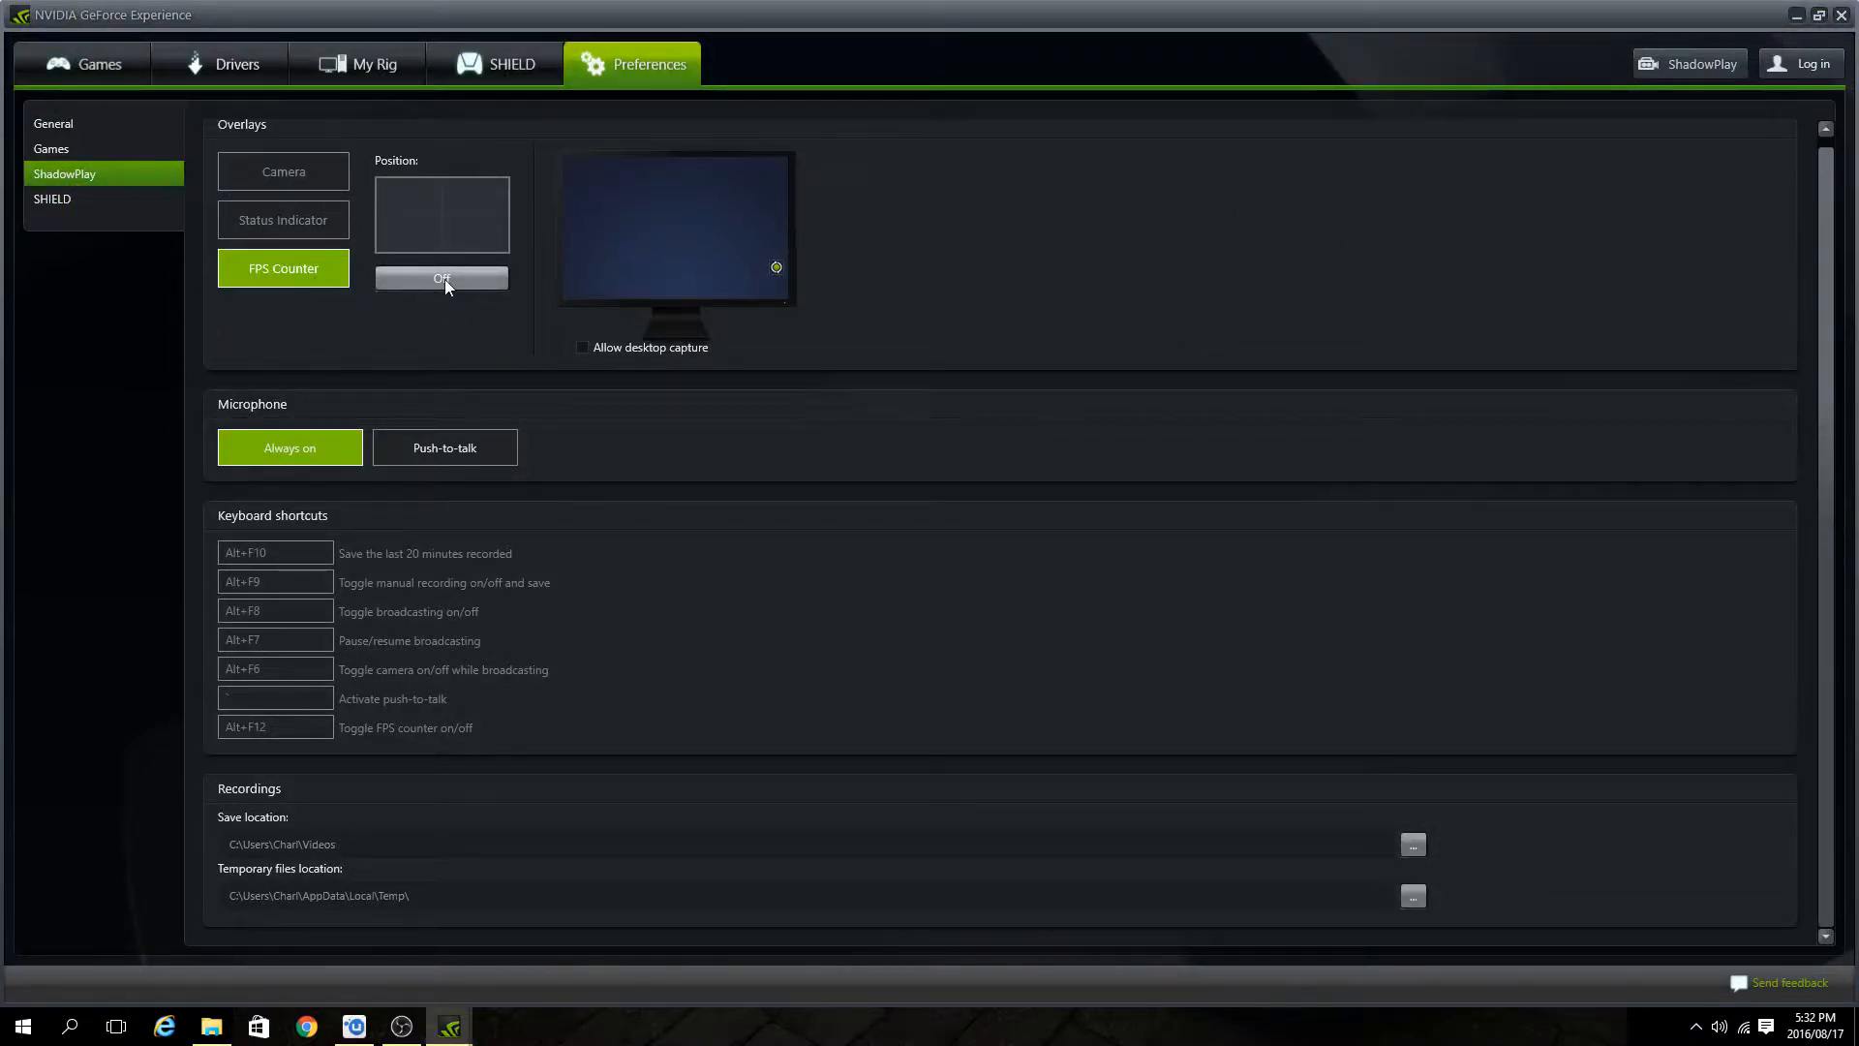
pyautogui.click(481, 242)
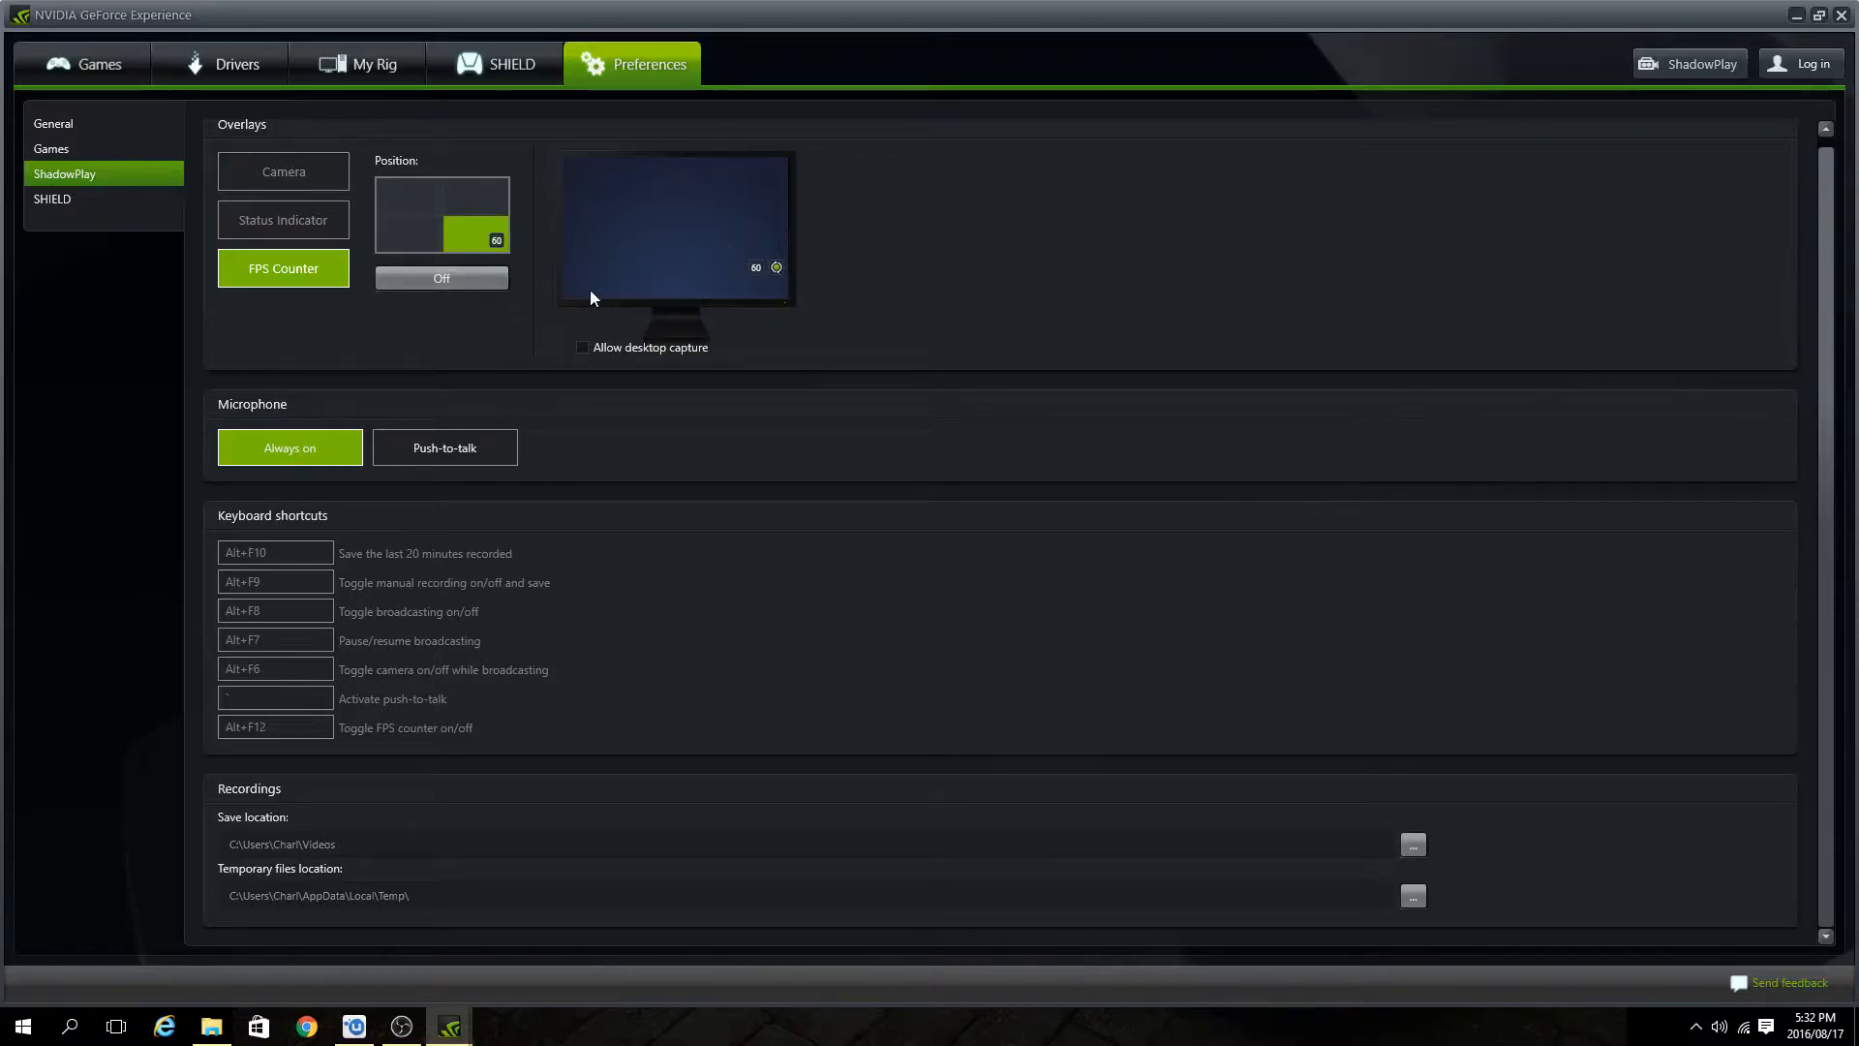
pyautogui.click(275, 221)
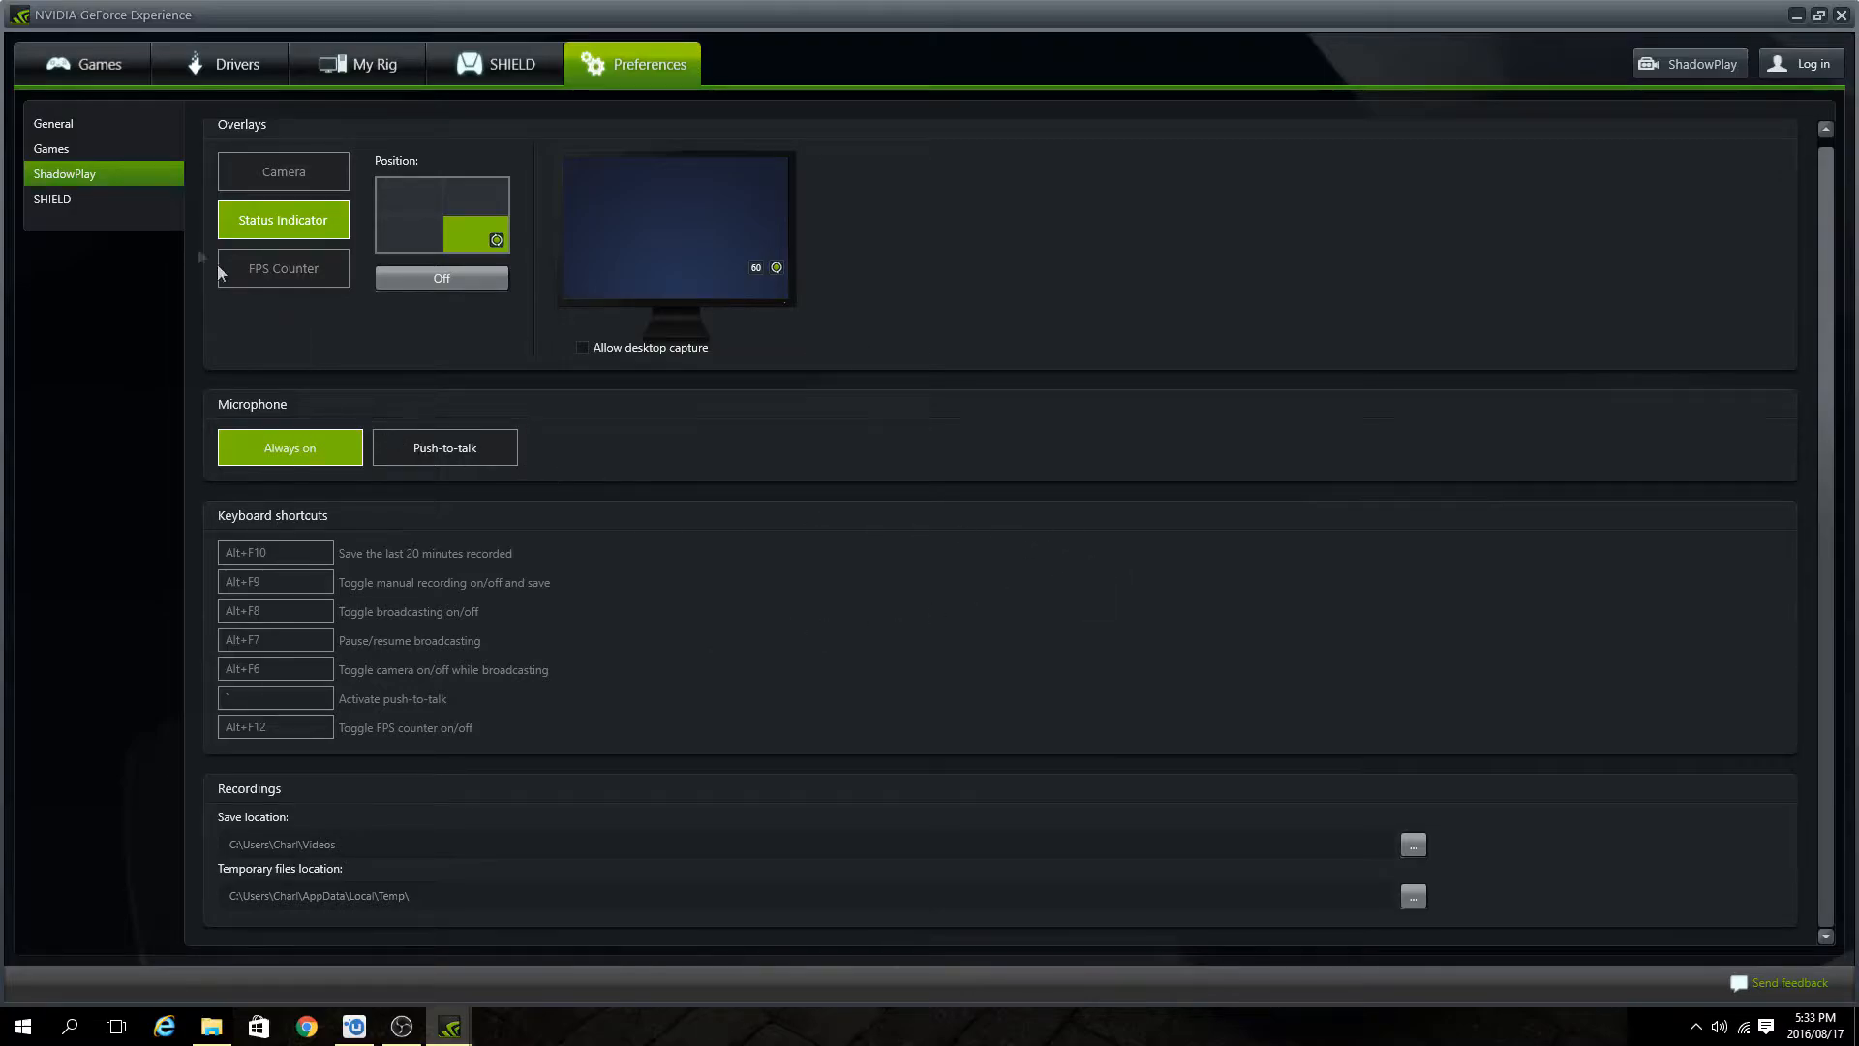
pyautogui.click(1840, 15)
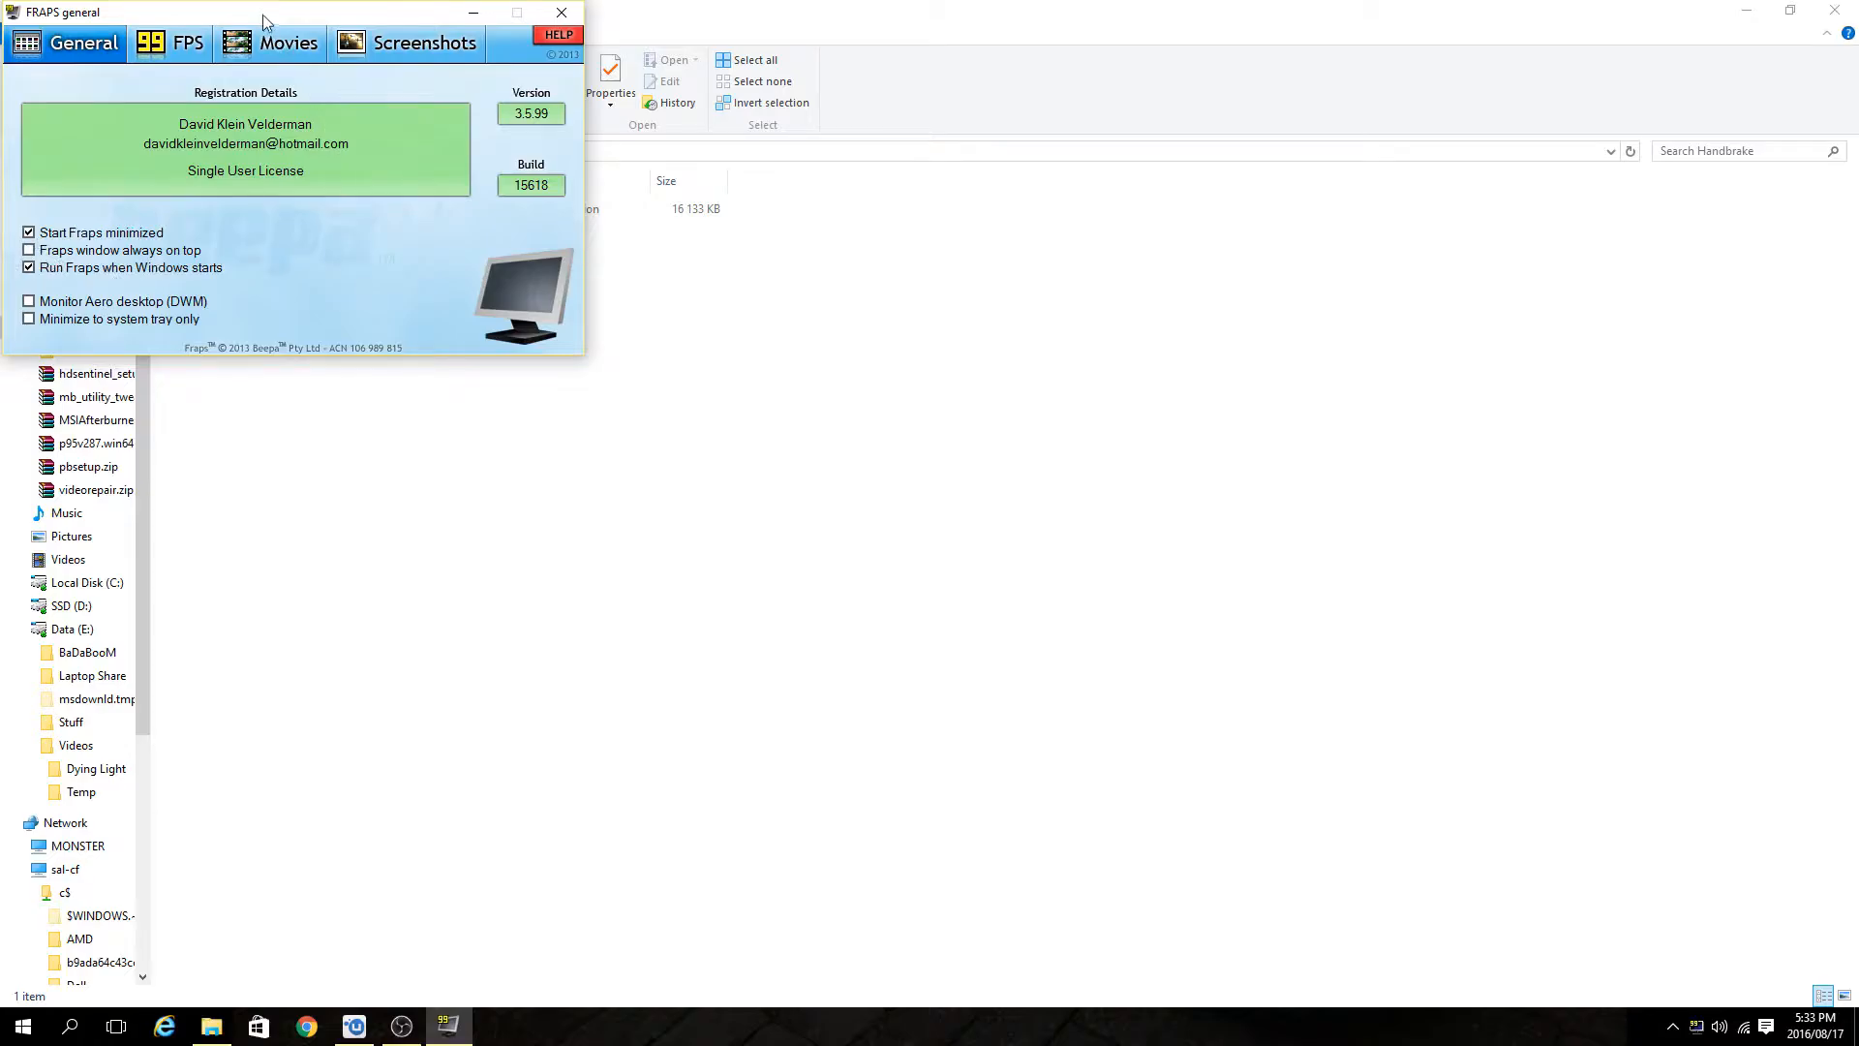
# Review the Fraps FPS and Movies settings, including the folder for saved movies.
pyautogui.moveTo(264, 21); pyautogui.dragTo(527, 97)
pyautogui.click(423, 126)
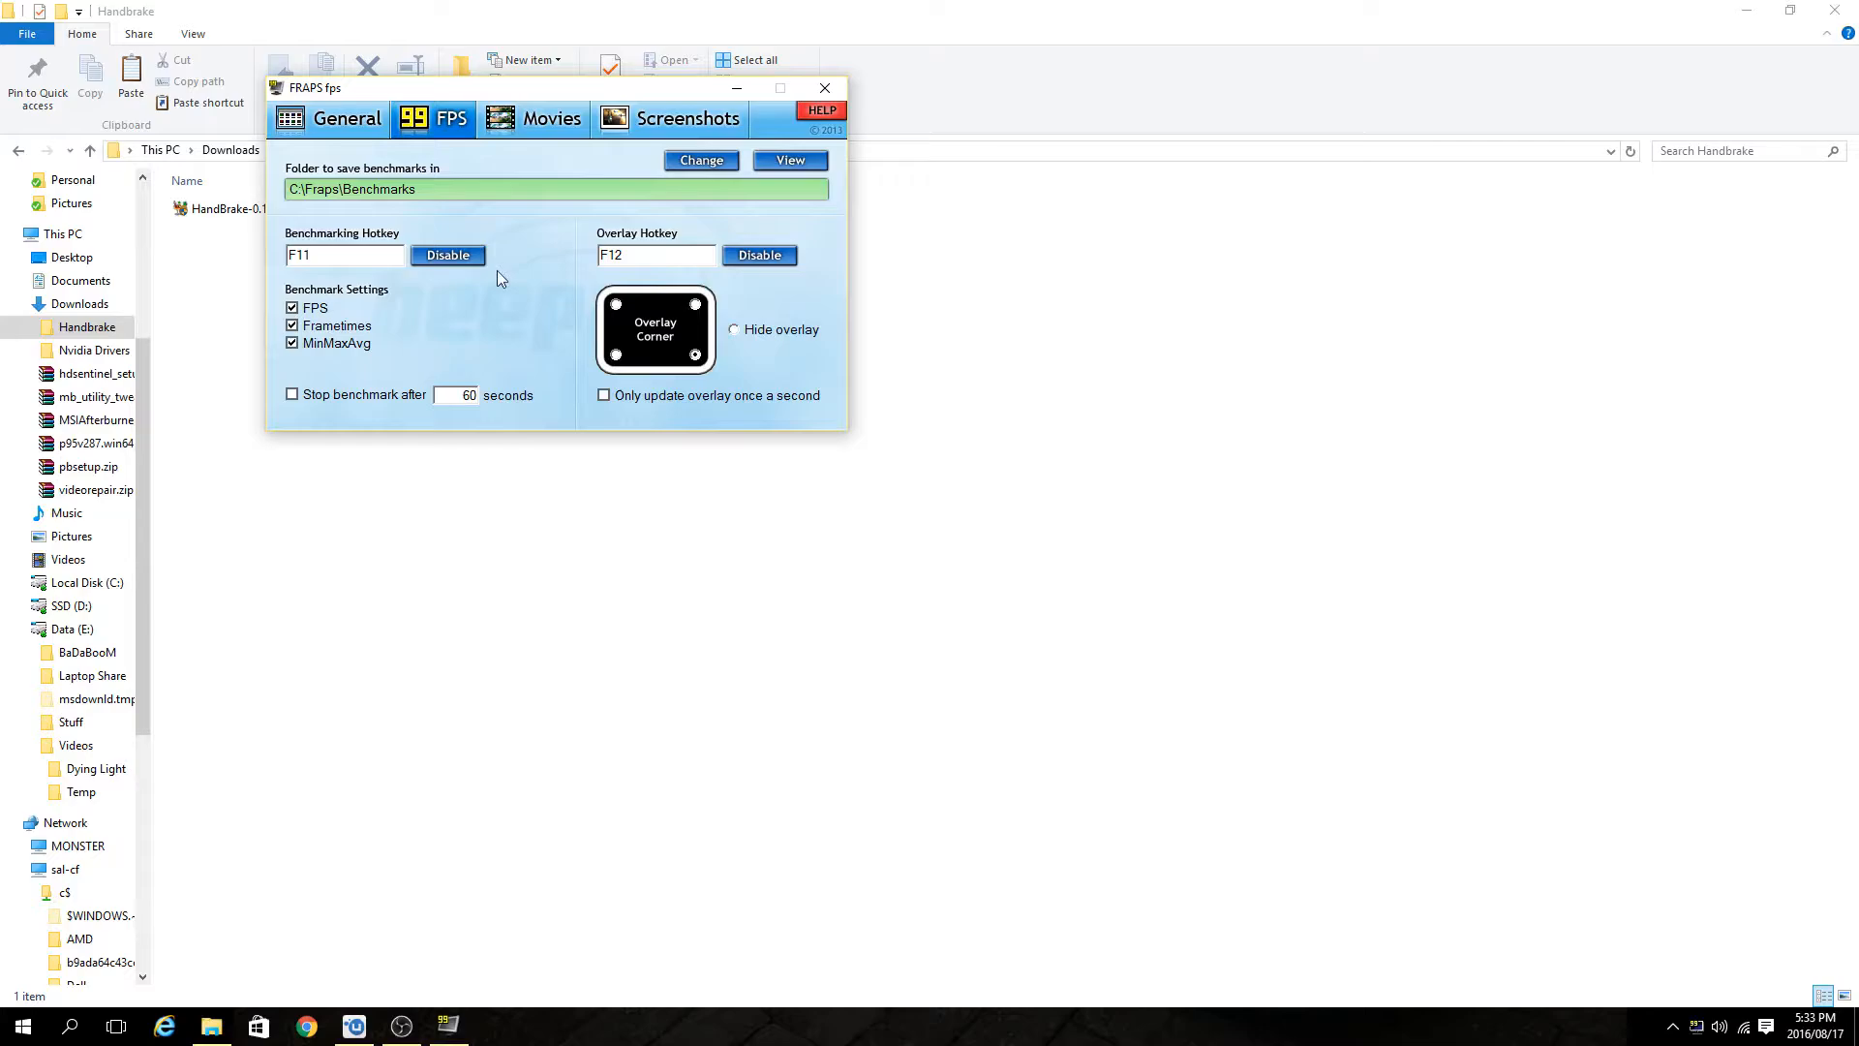
pyautogui.click(566, 125)
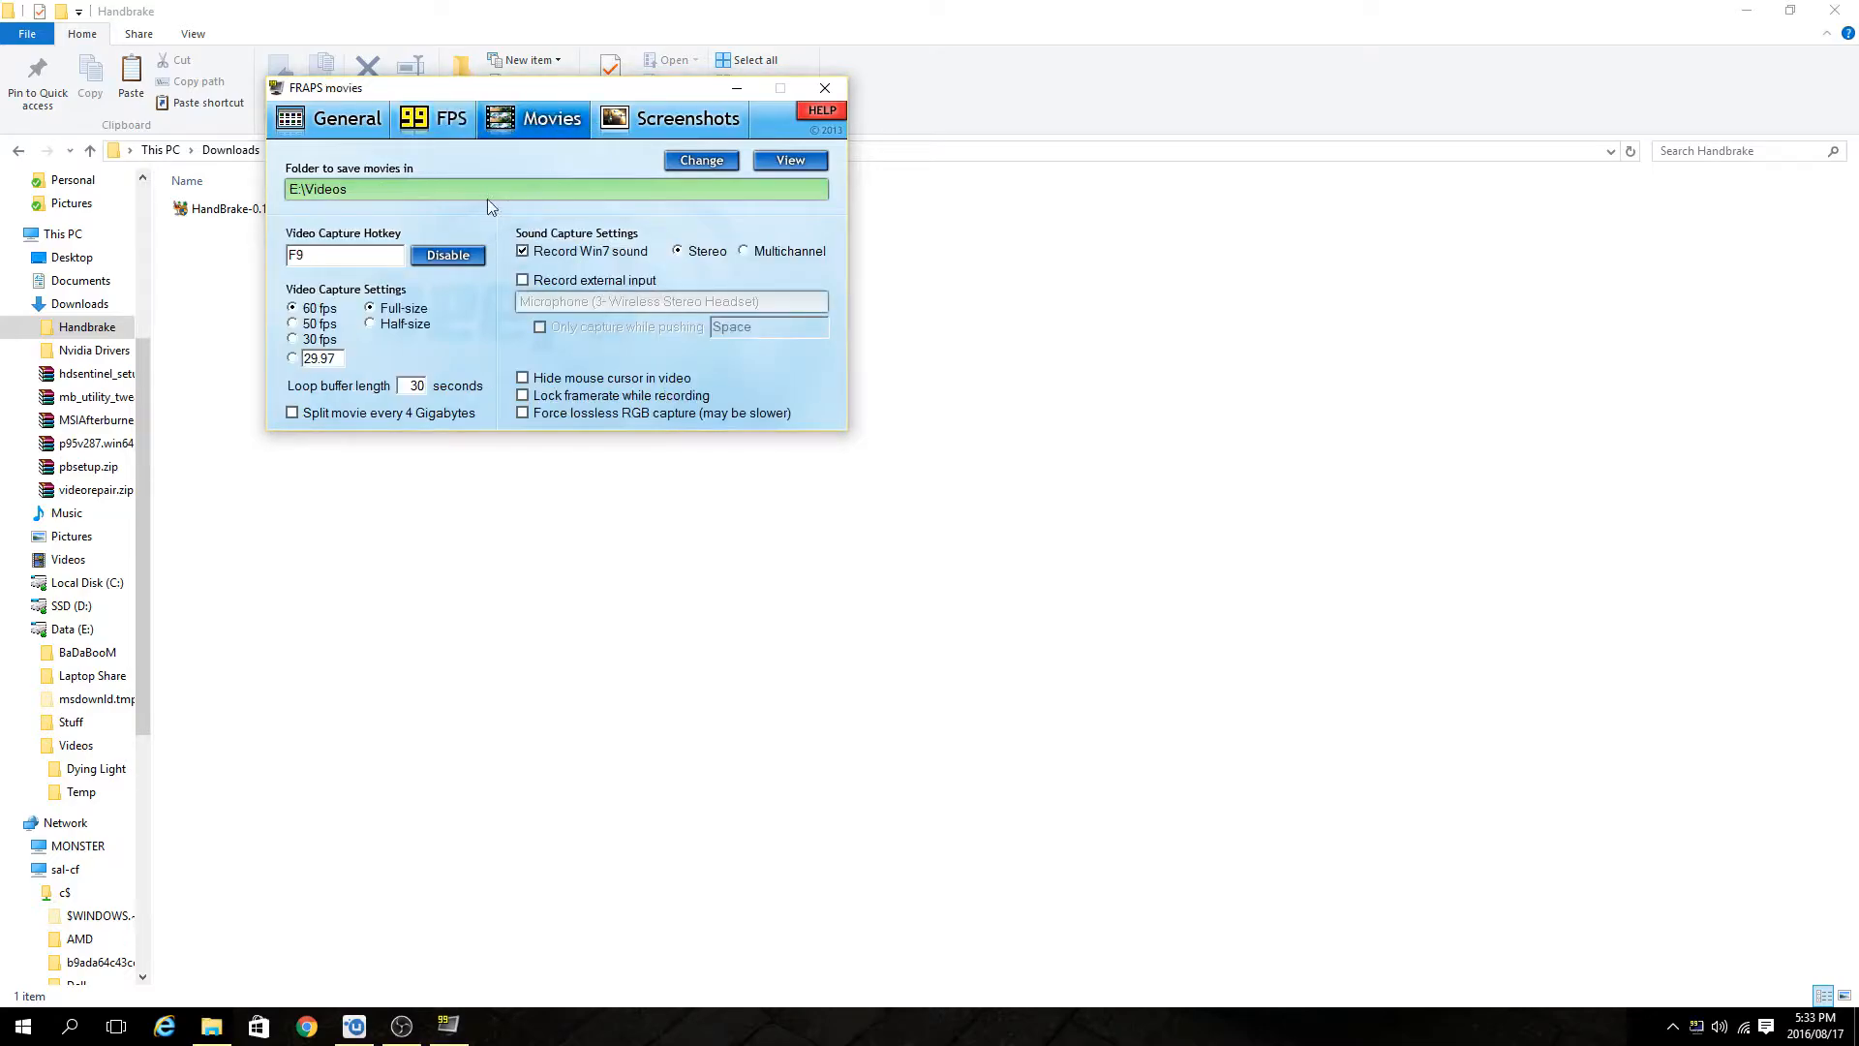
pyautogui.click(402, 191)
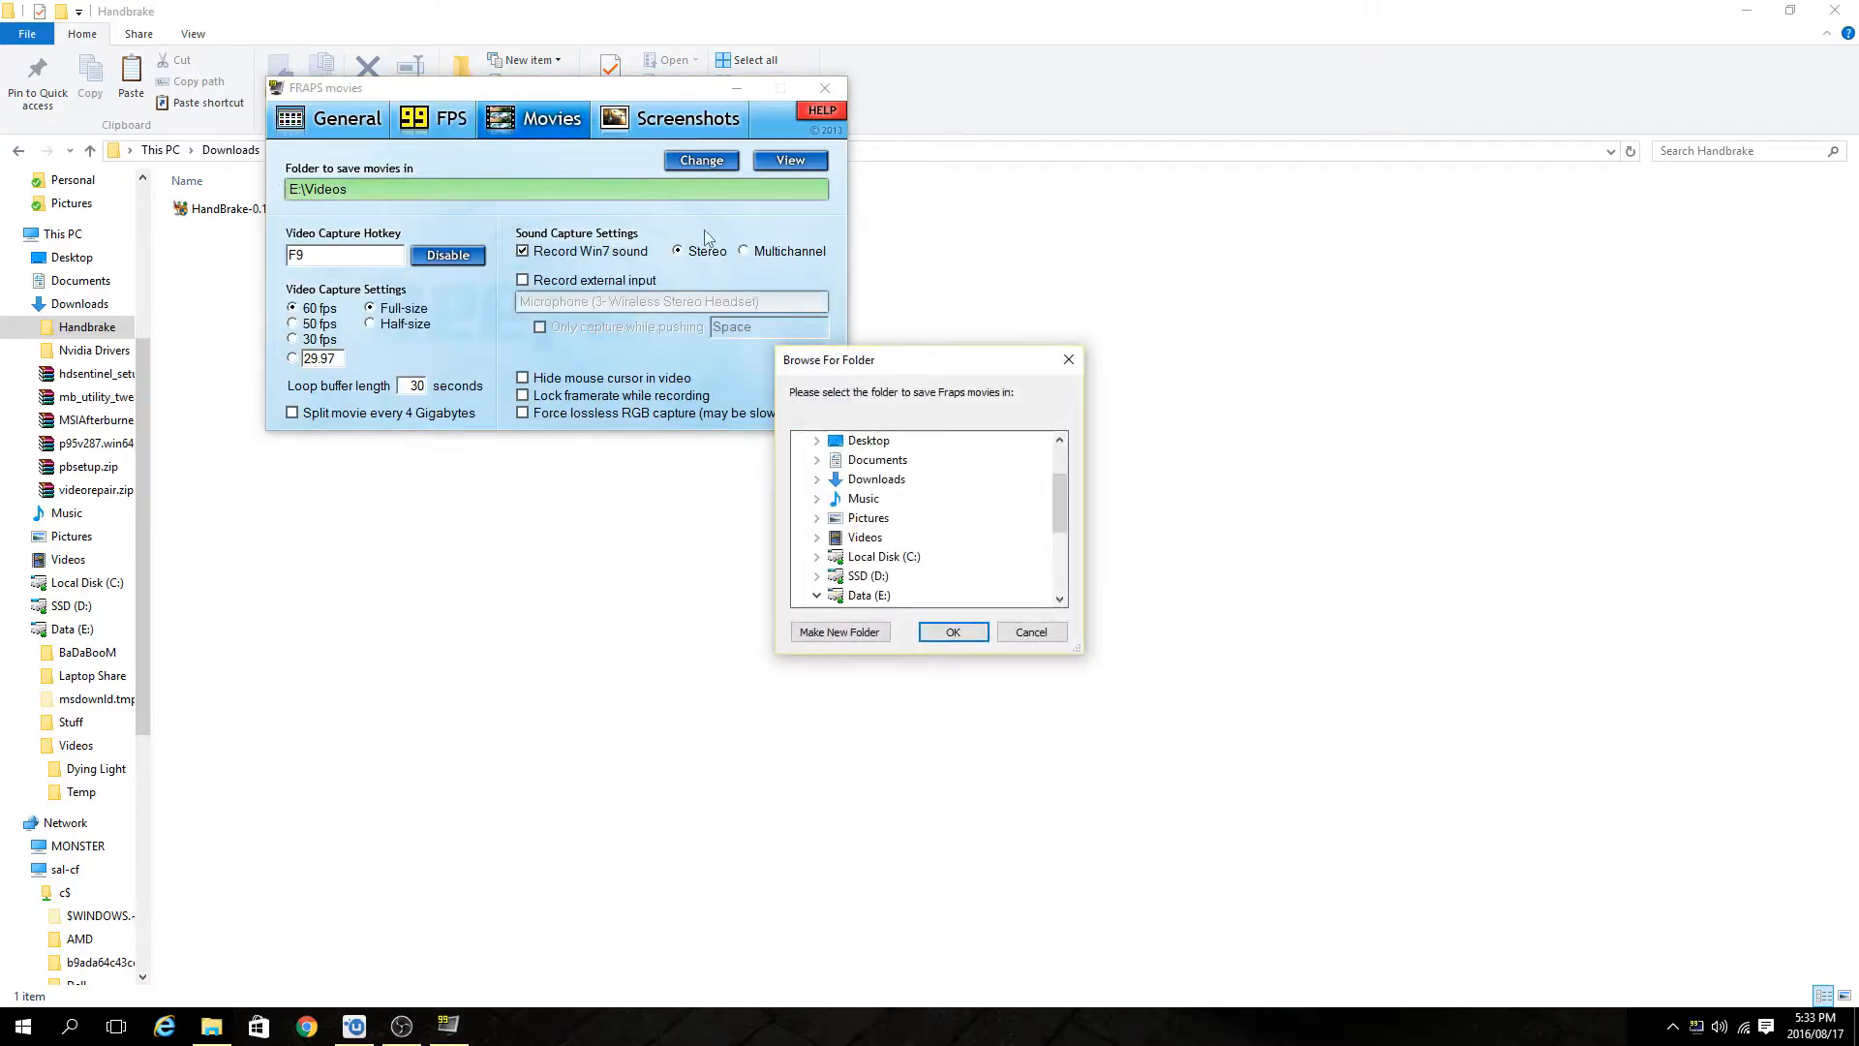
pyautogui.click(1031, 633)
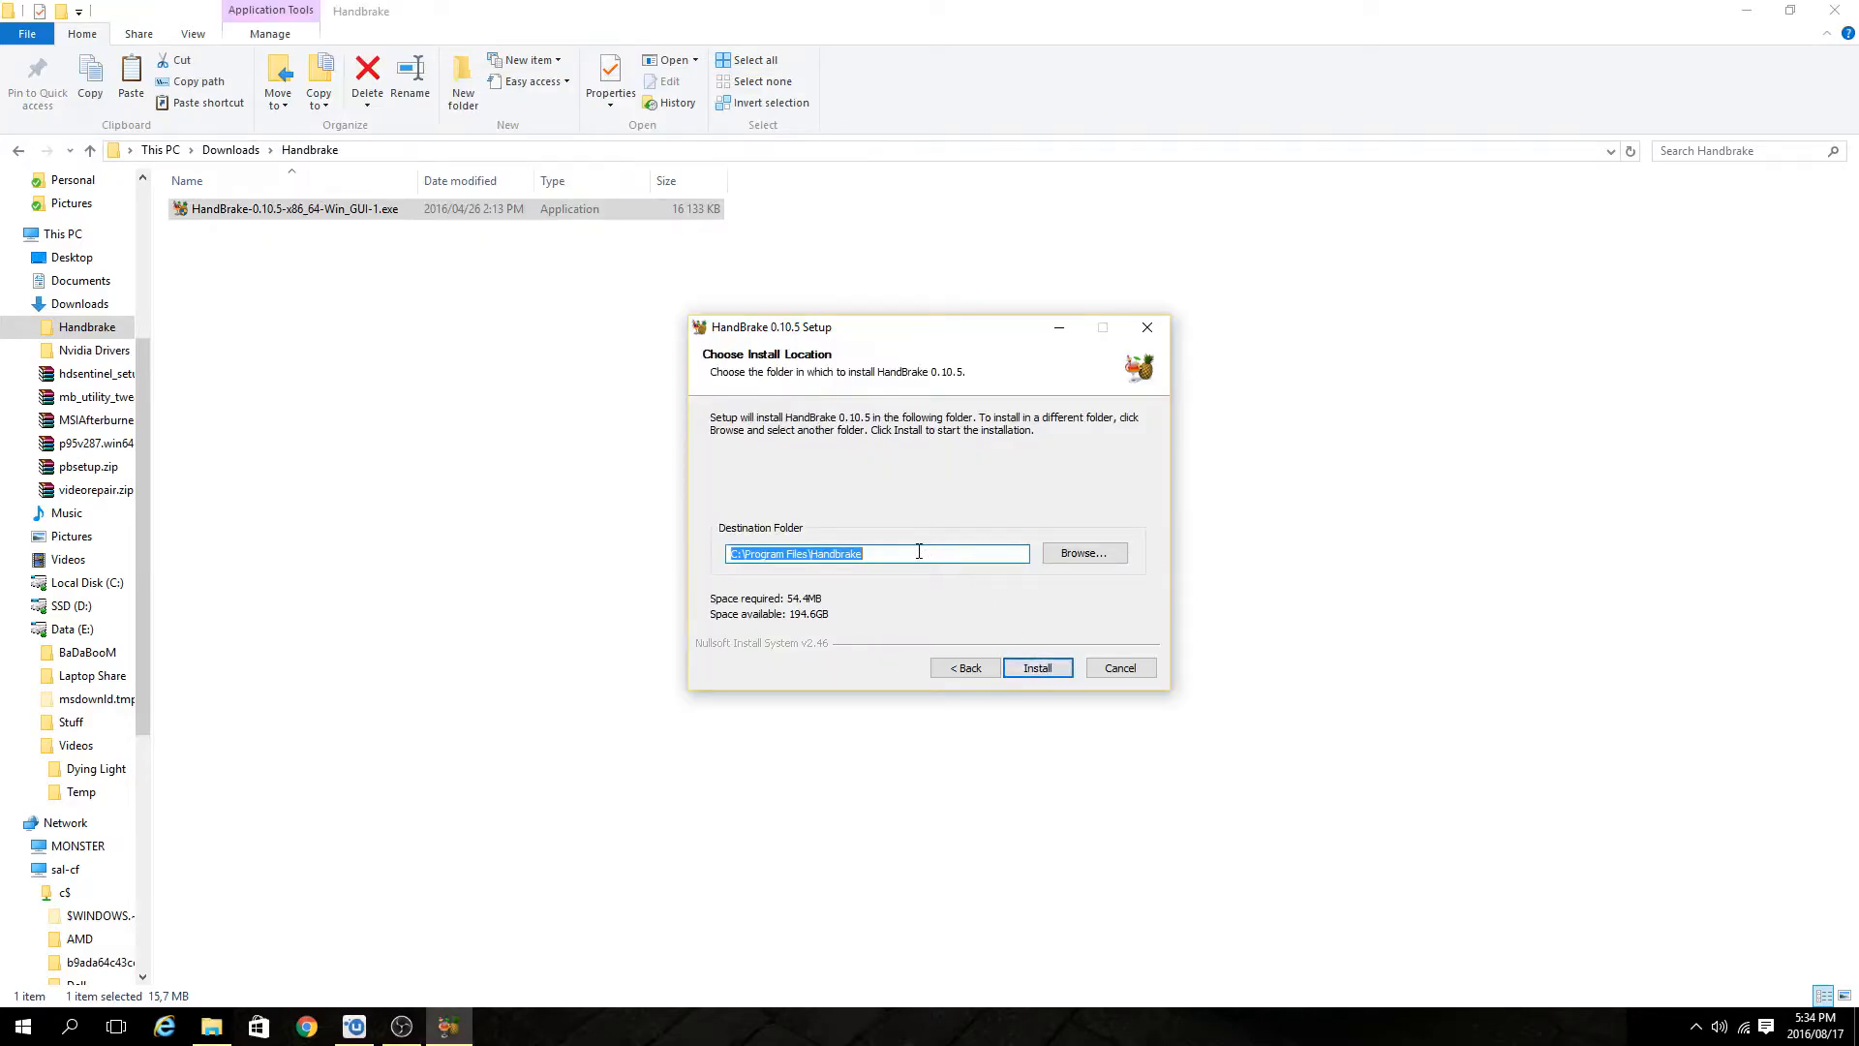
# Install HandBrake 0.10.5 into the default destination folder.
pyautogui.click(1034, 666)
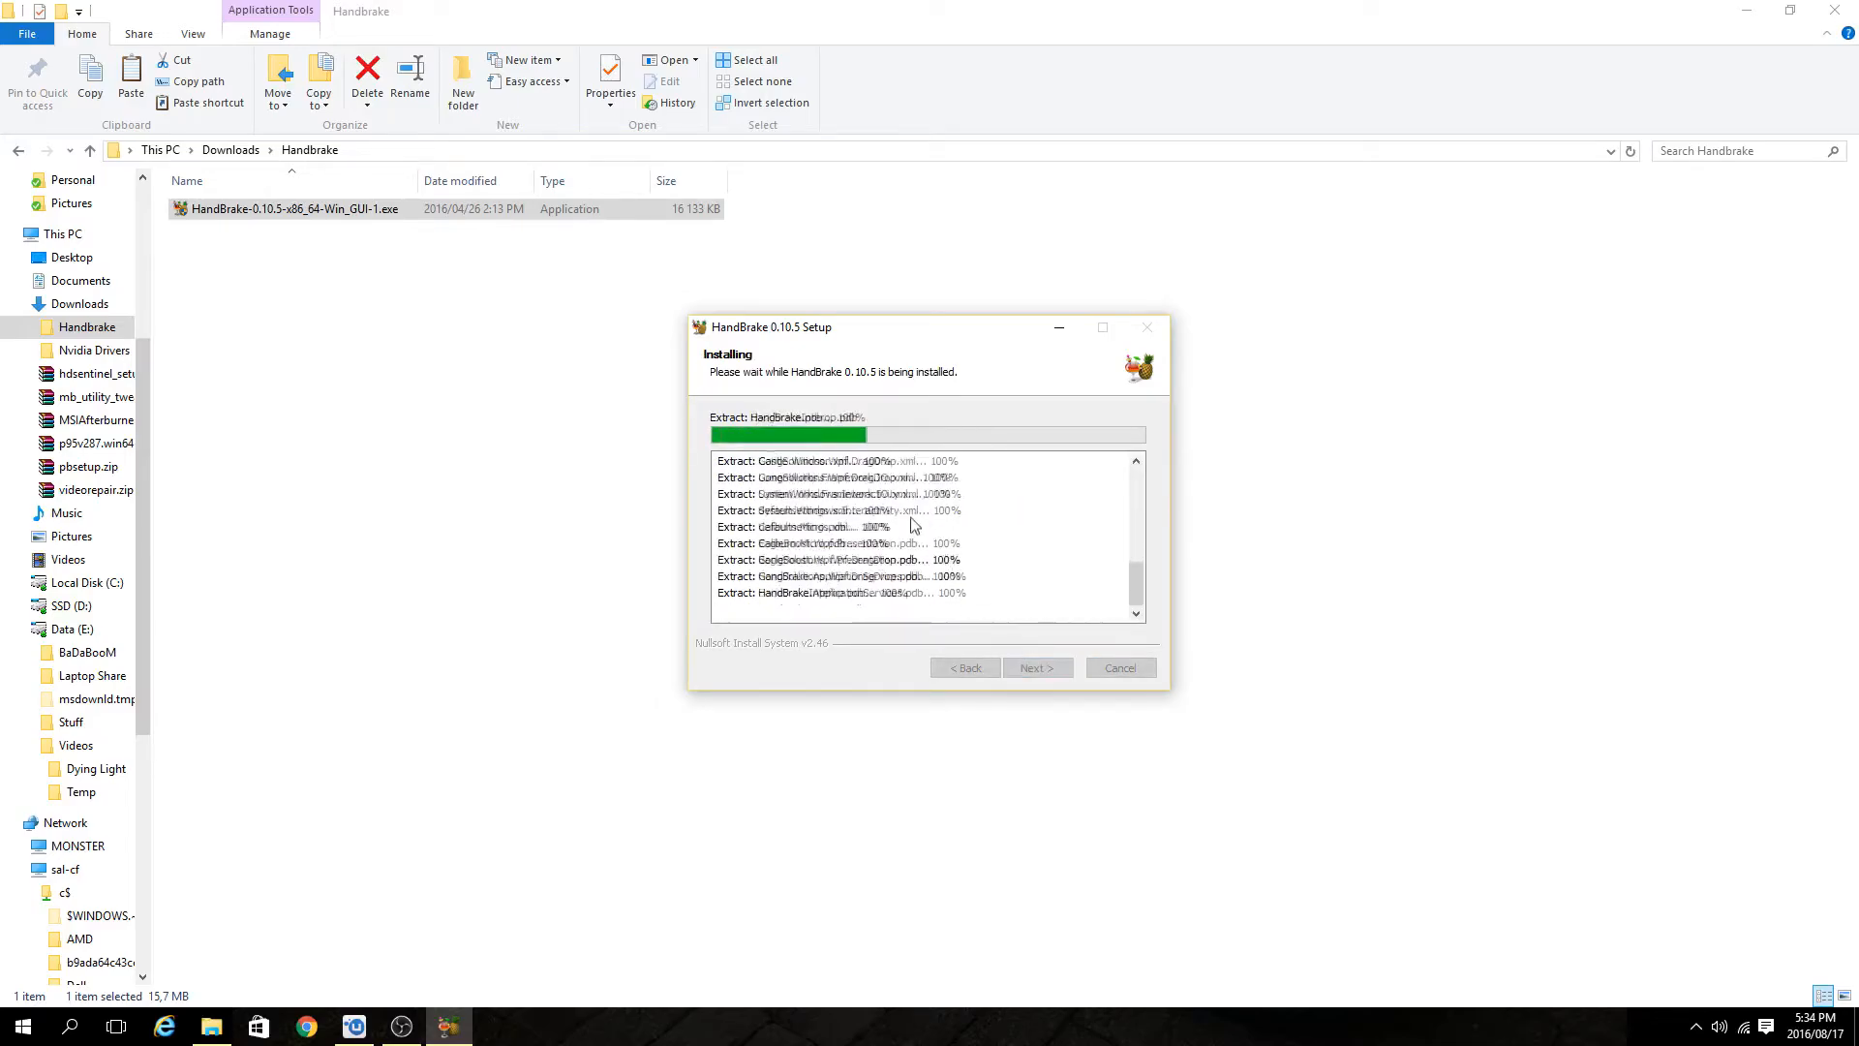
pyautogui.click(1037, 667)
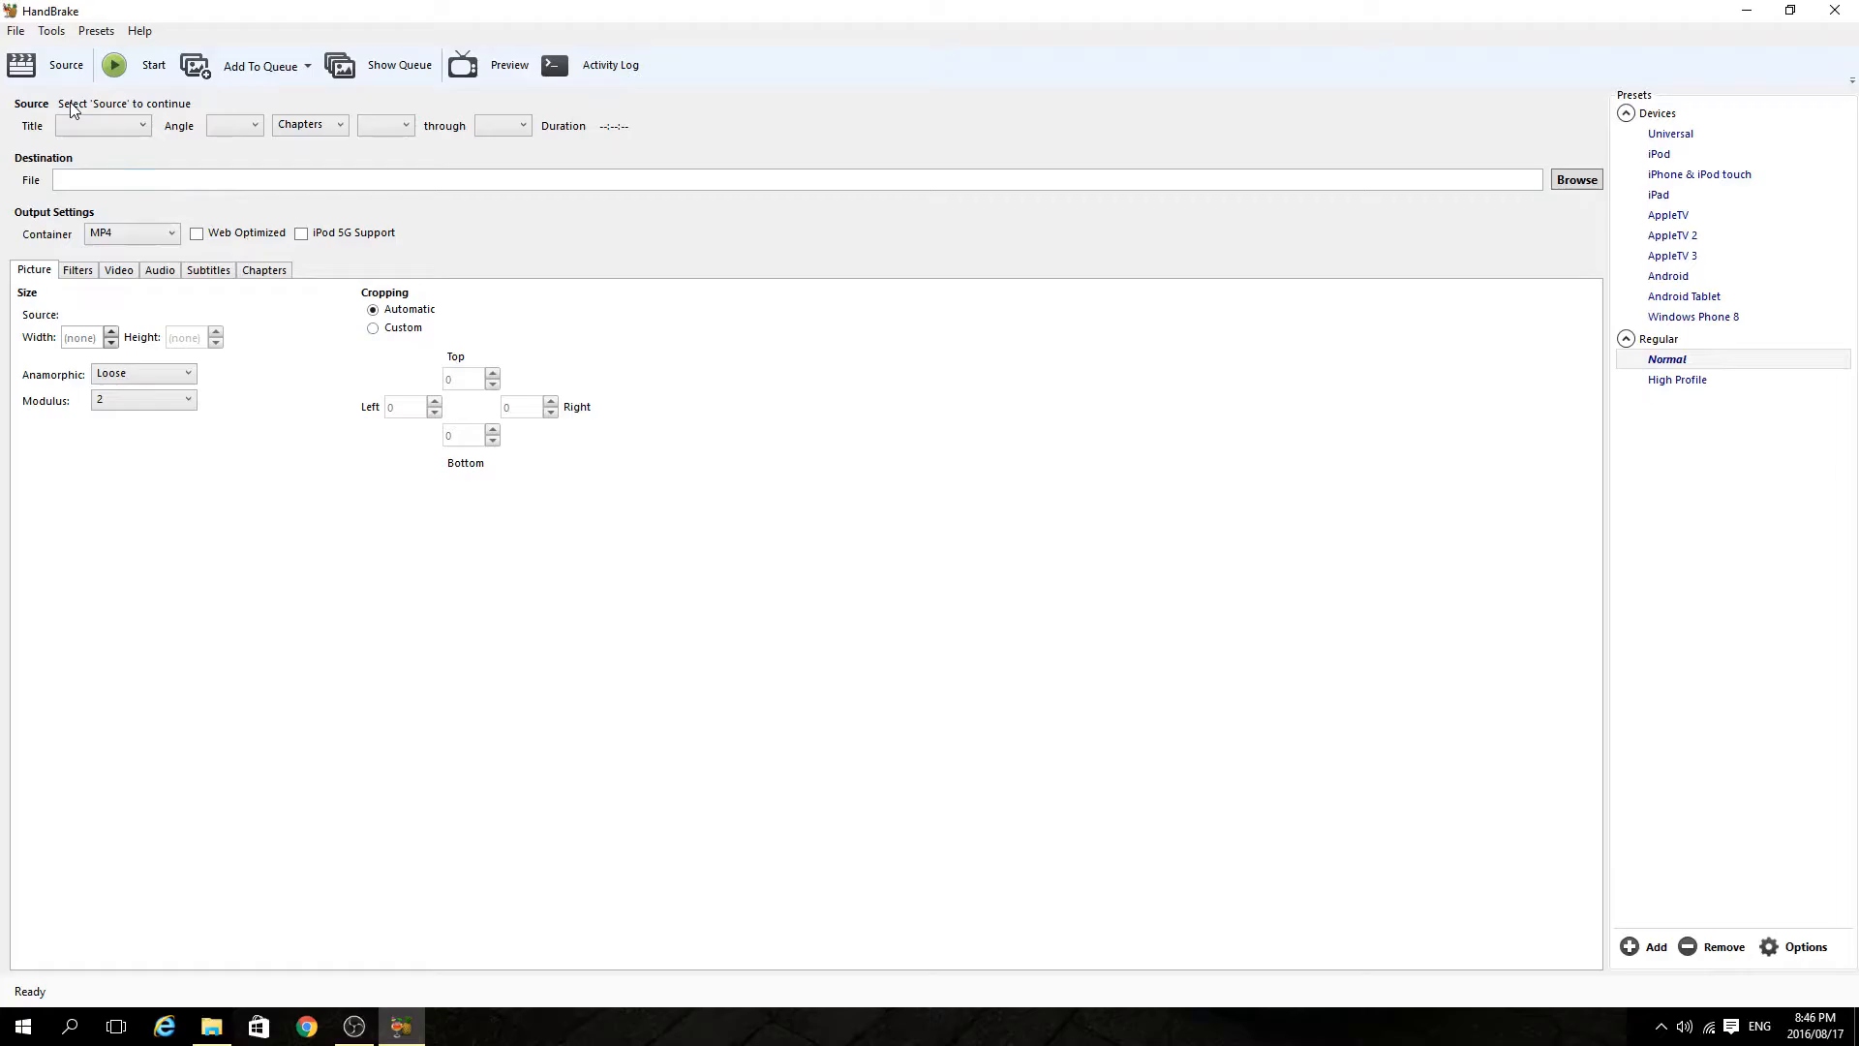
# Open Shadowplay - Metro Redux.mp4 from E:\Videos\Metro Redux as the HandBrake source file.
pyautogui.click(60, 68)
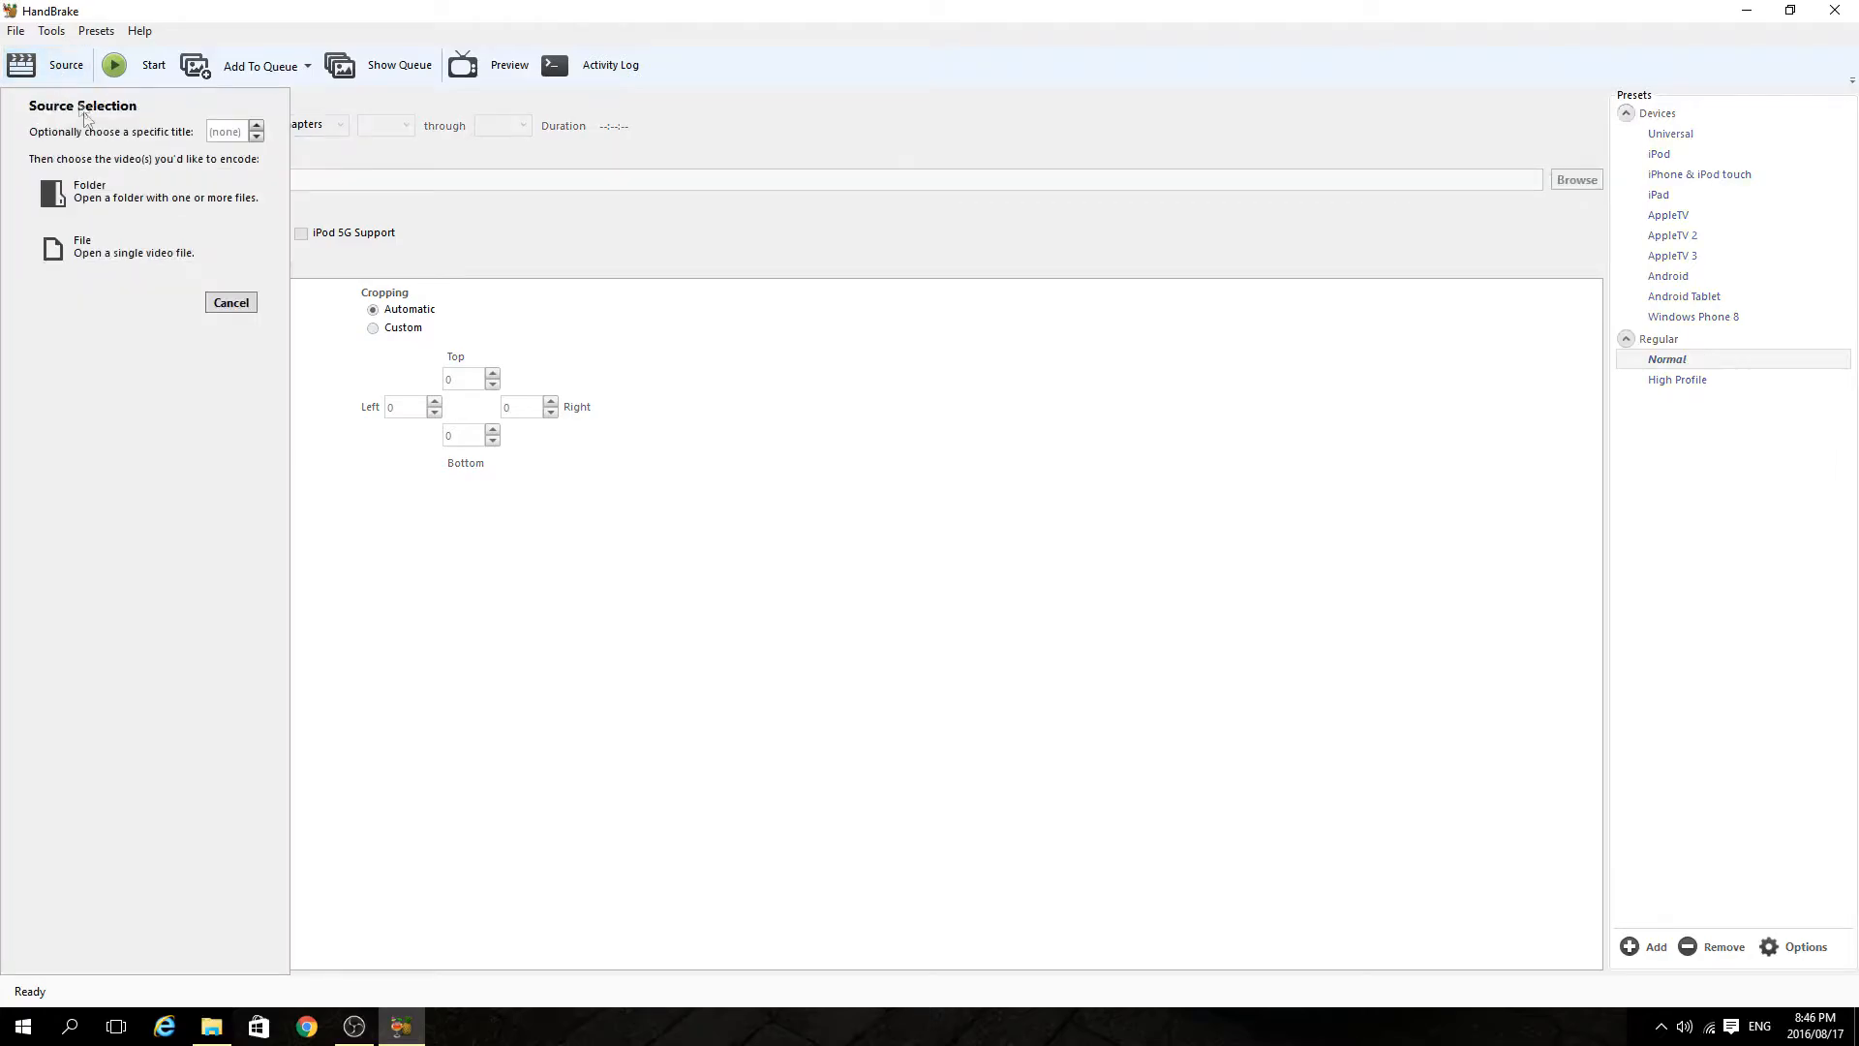
pyautogui.click(123, 260)
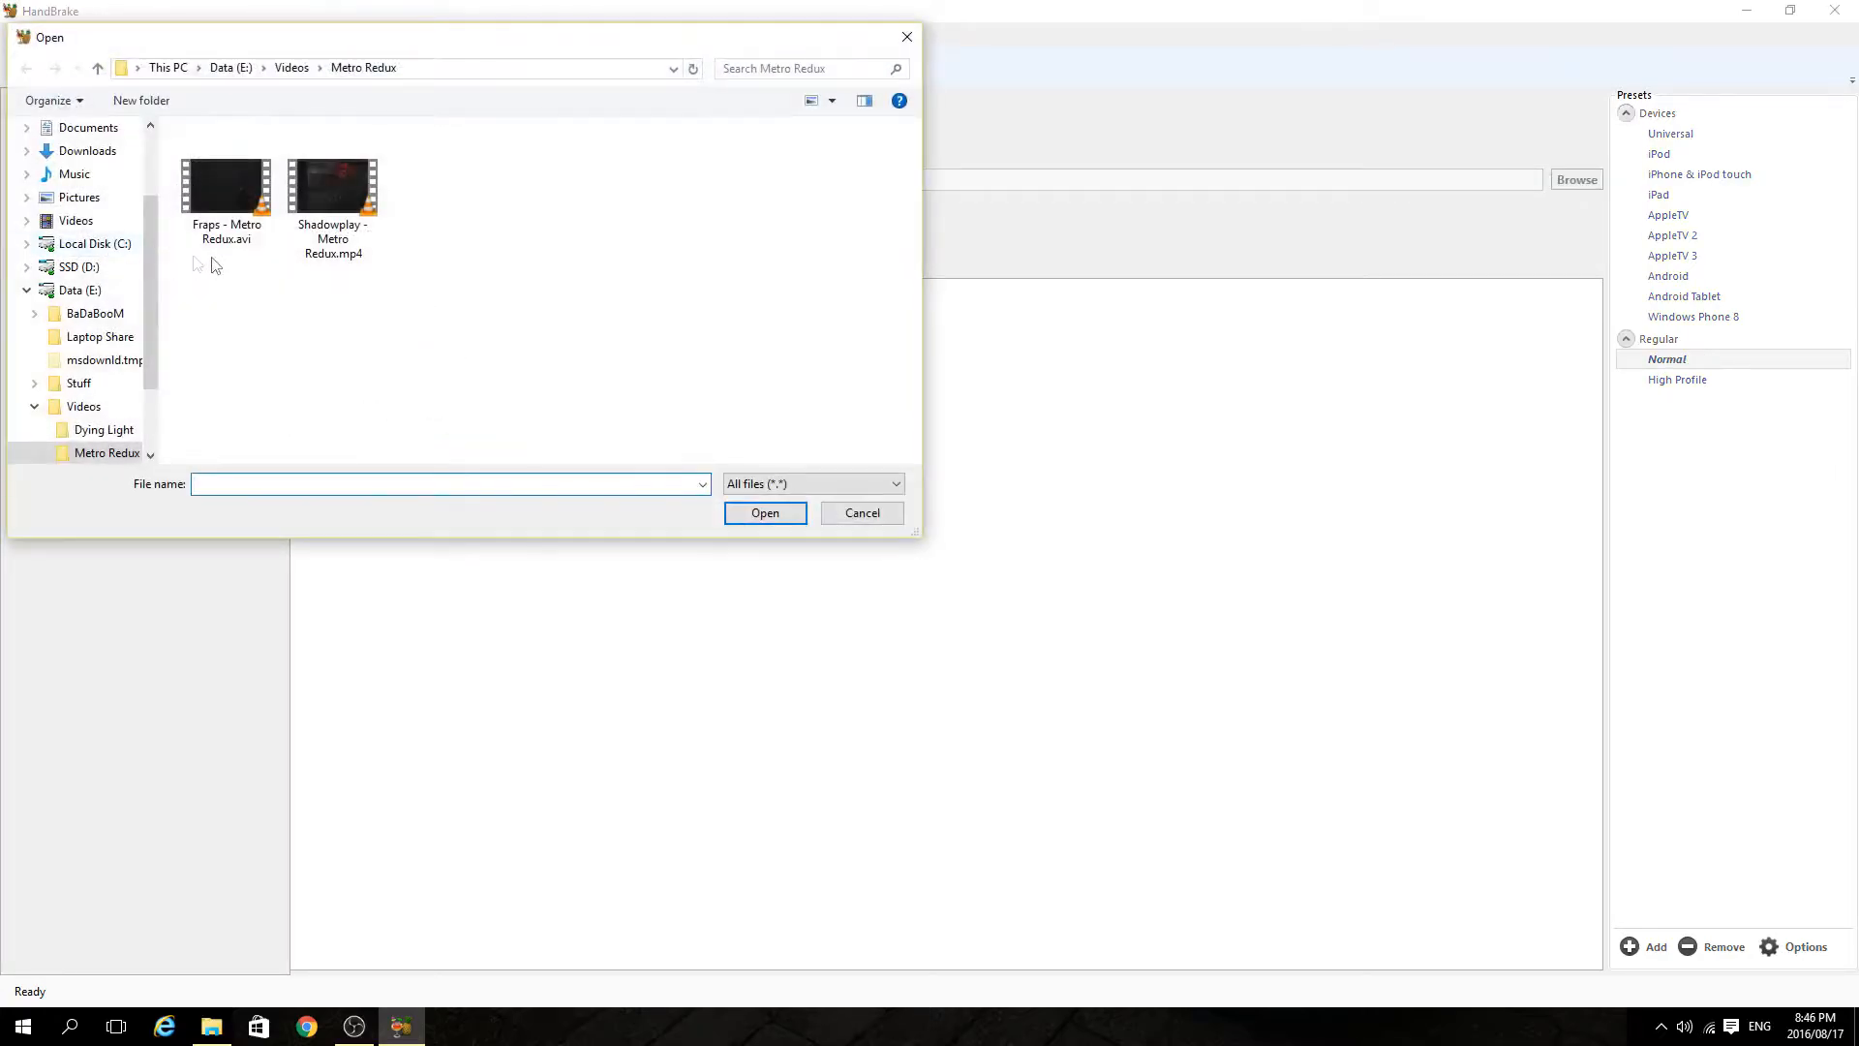
pyautogui.click(341, 222)
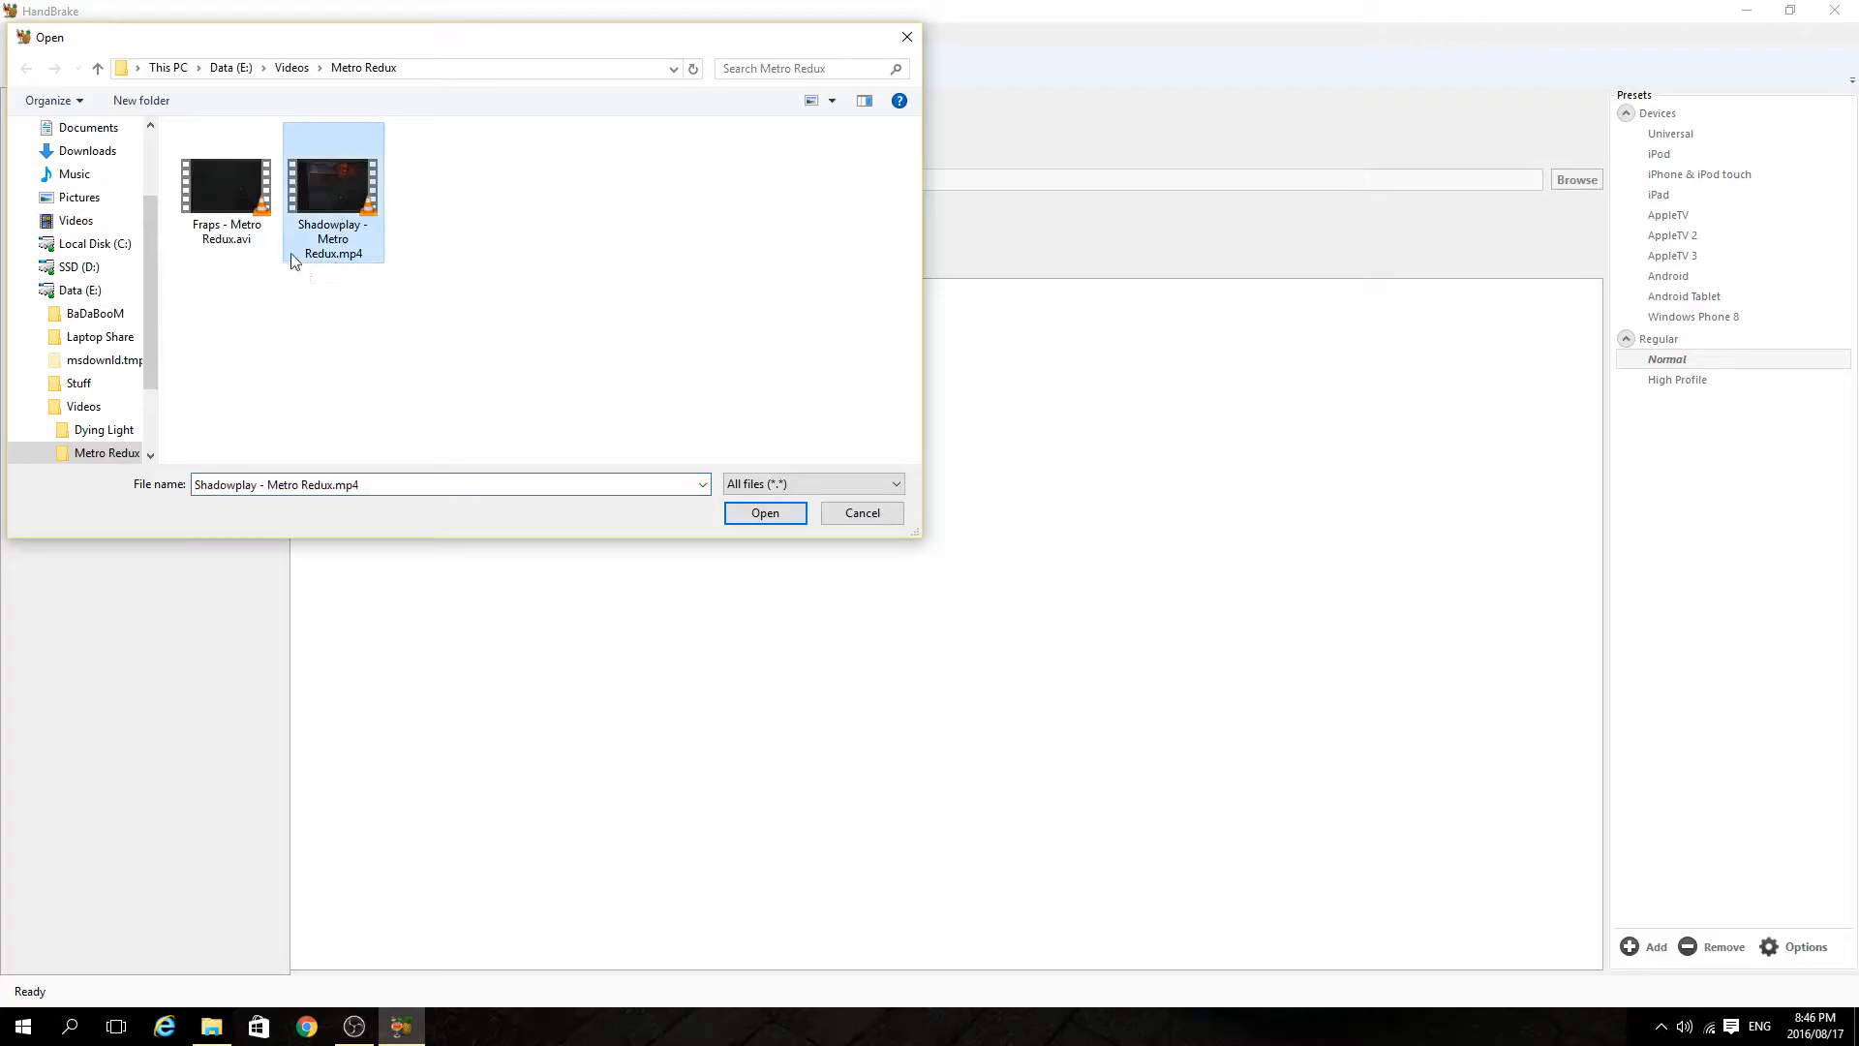
pyautogui.click(764, 513)
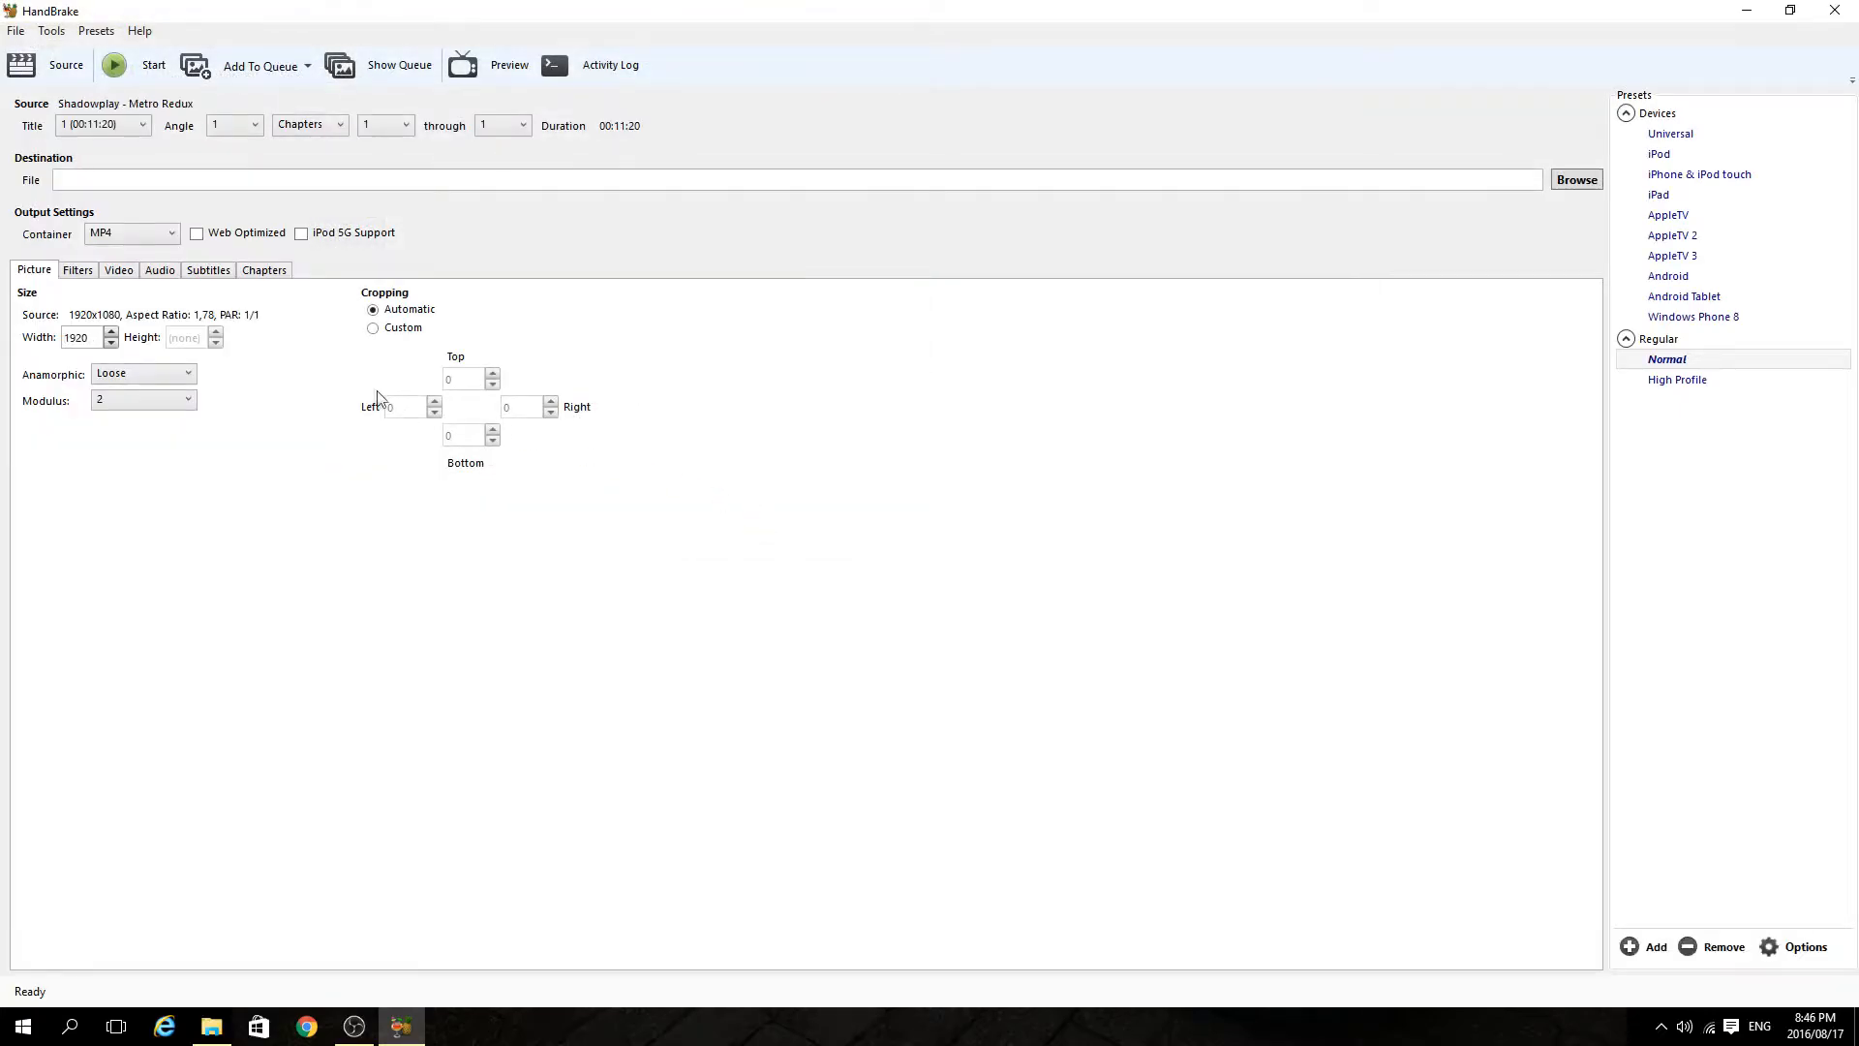
# Set the output destination to a file named Constant FPS in the Metro Redux folder.
pyautogui.click(1571, 184)
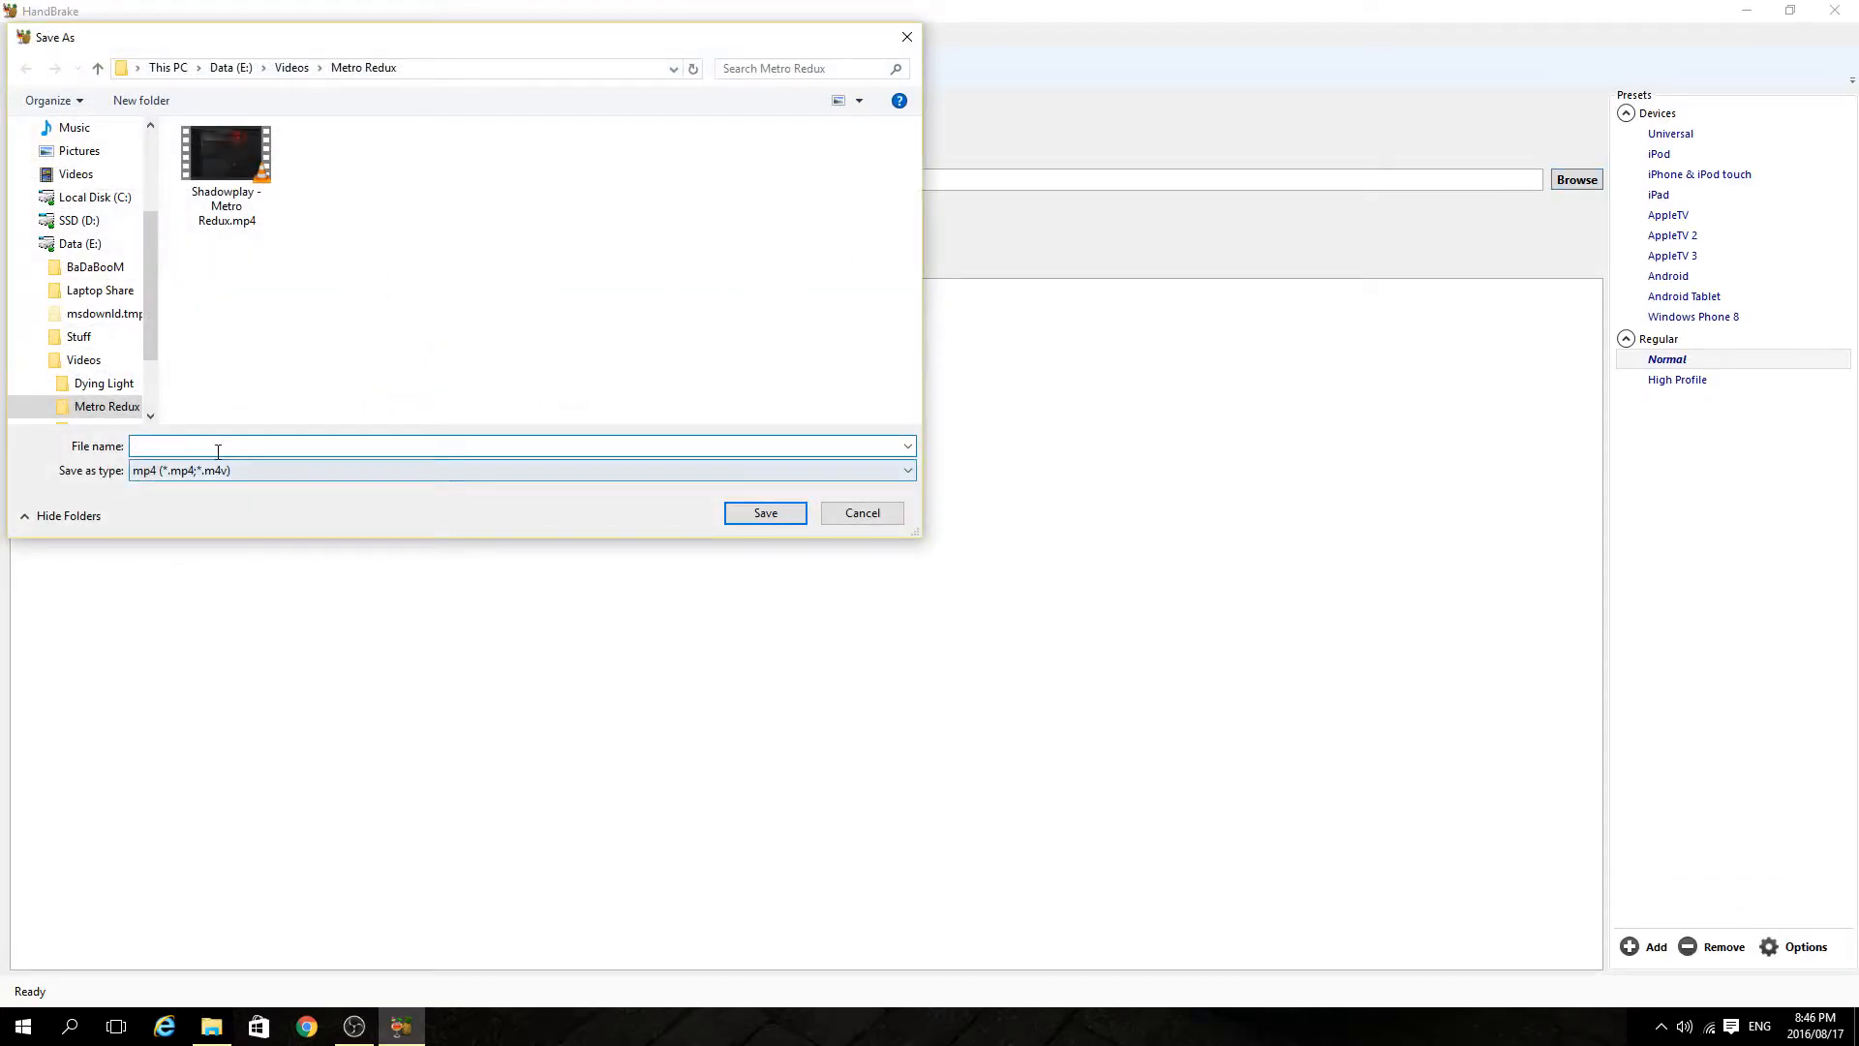
pyautogui.write('Constant FPS')
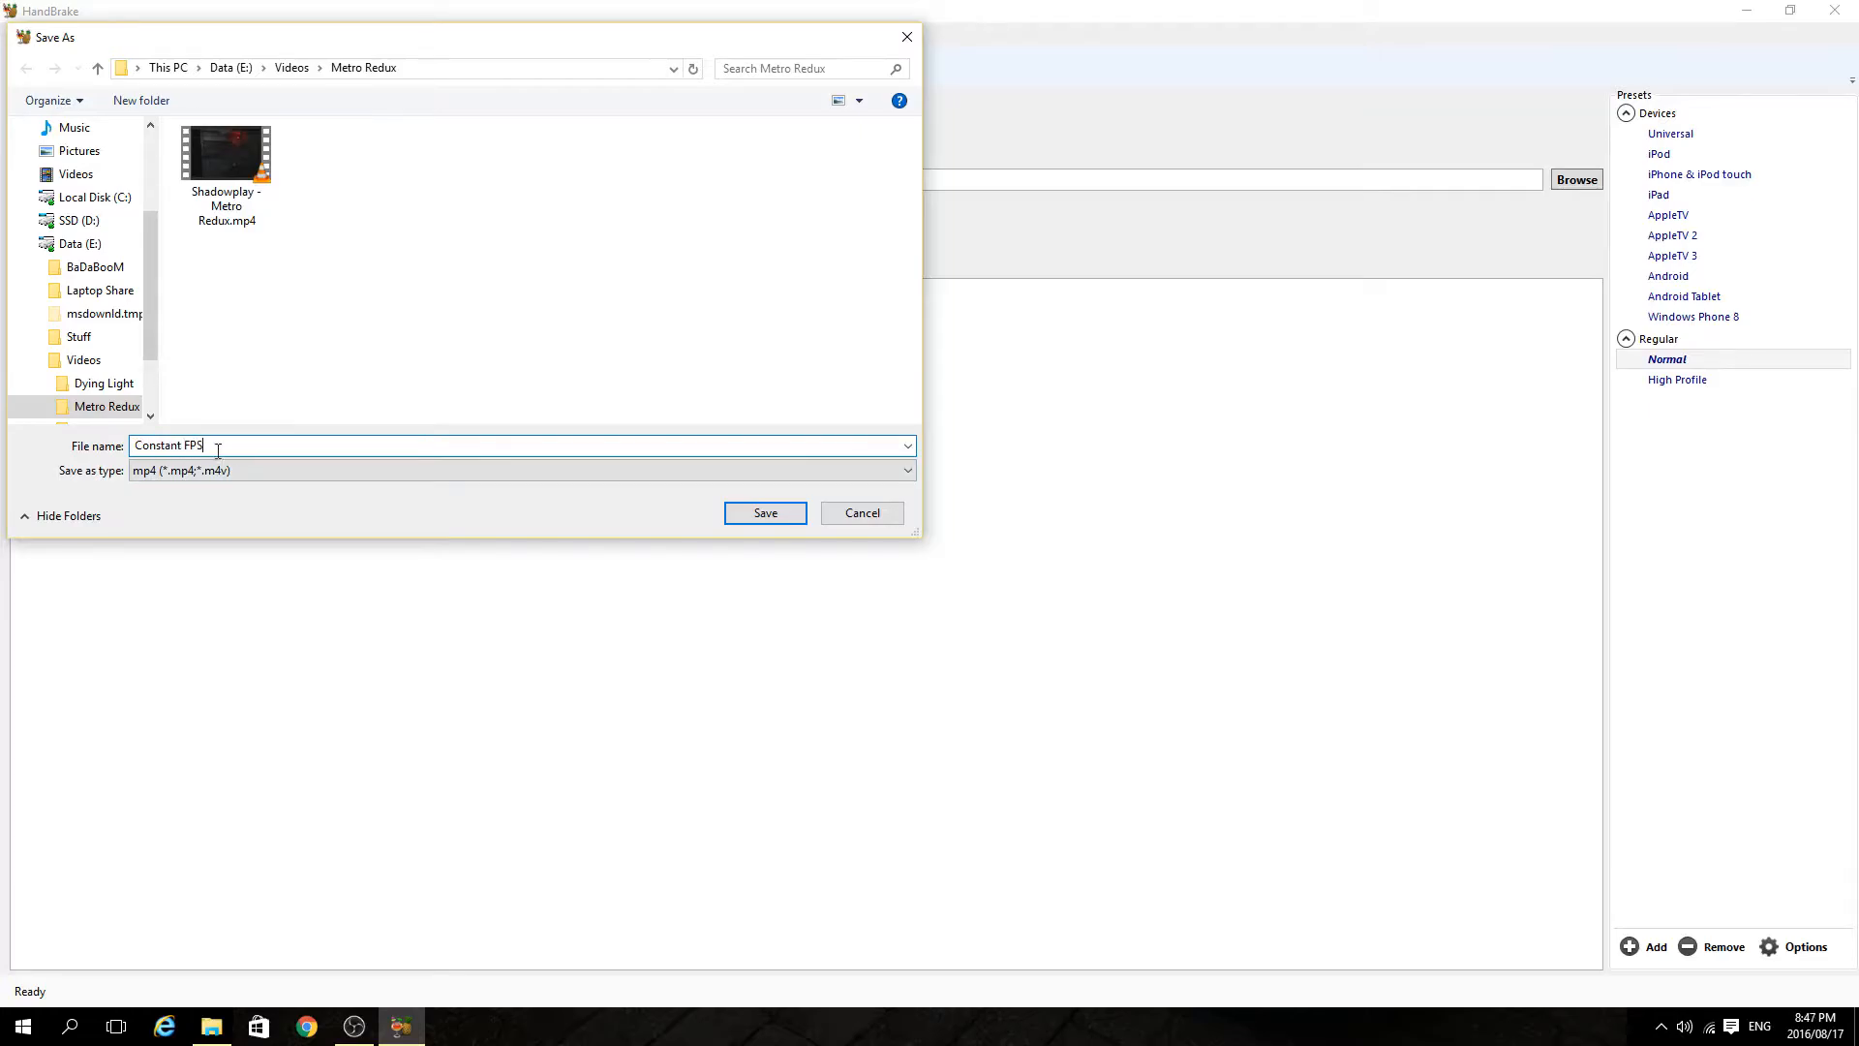
pyautogui.click(770, 514)
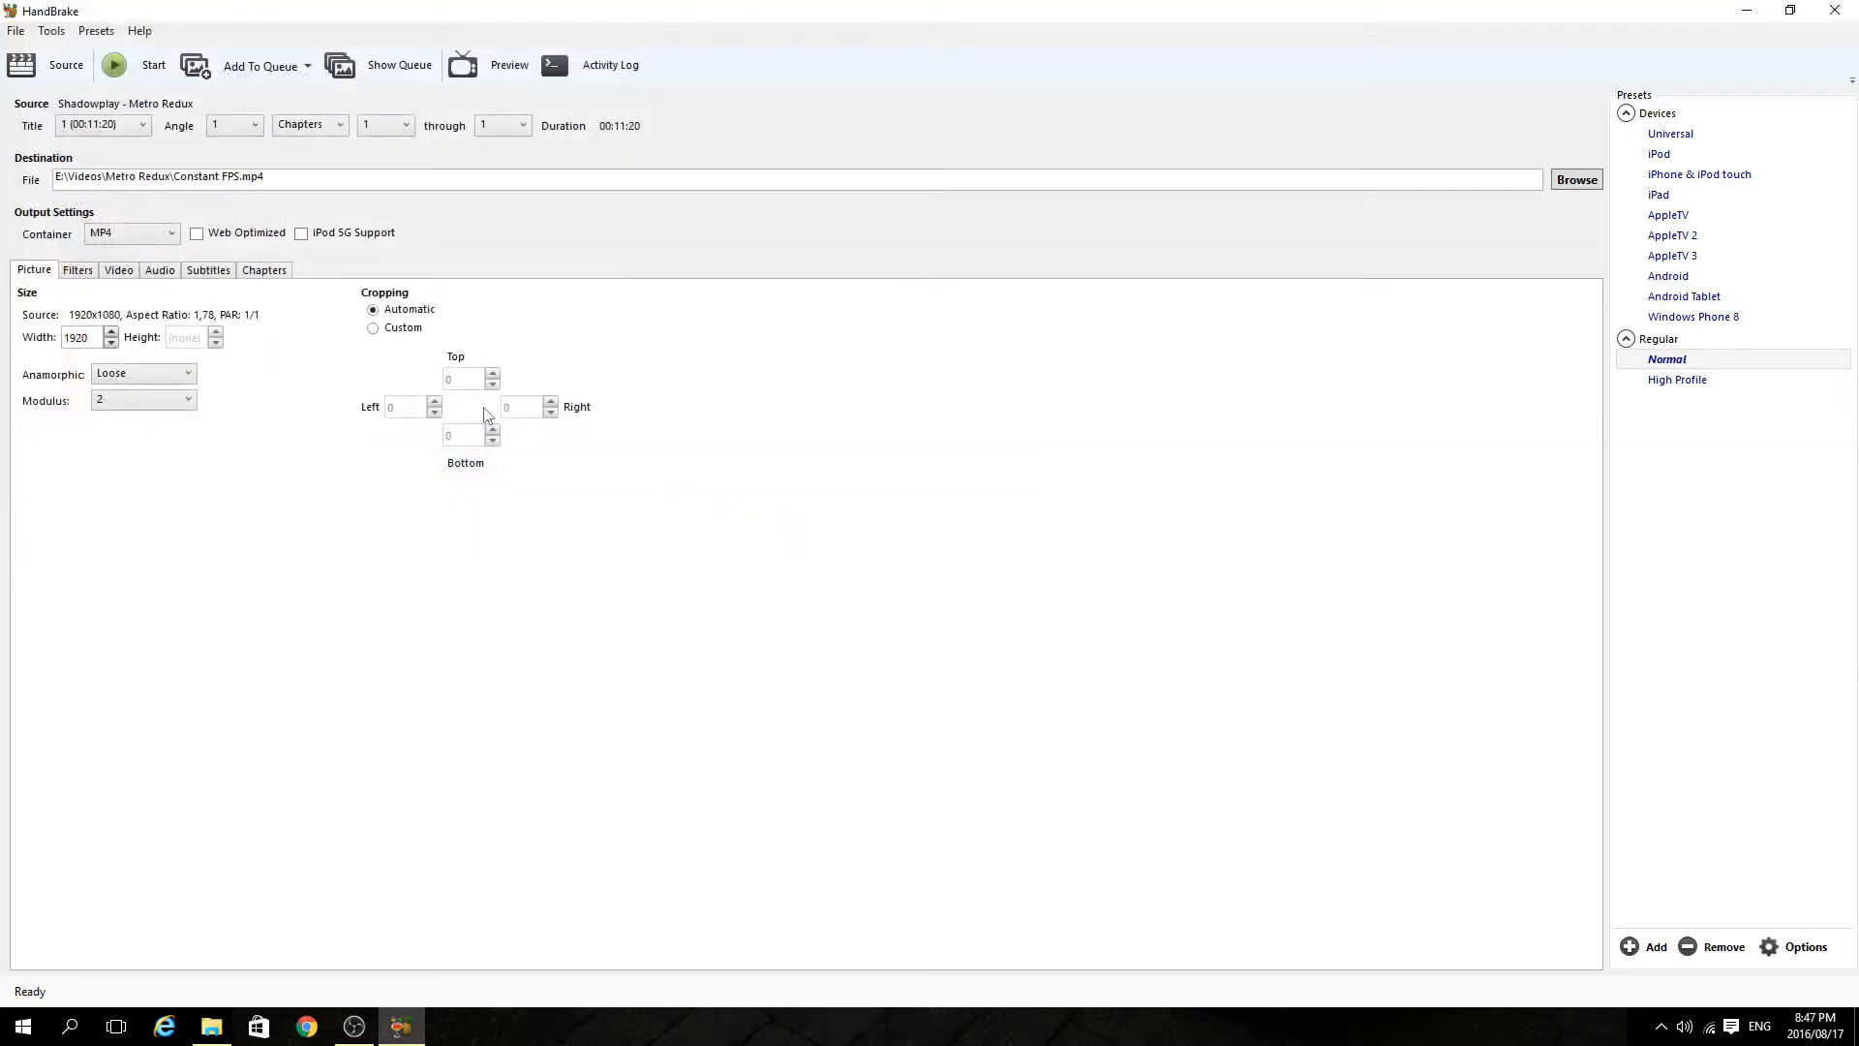
# Set the video framerate to 60 with Constant Framerate and start the encode.
pyautogui.click(77, 270)
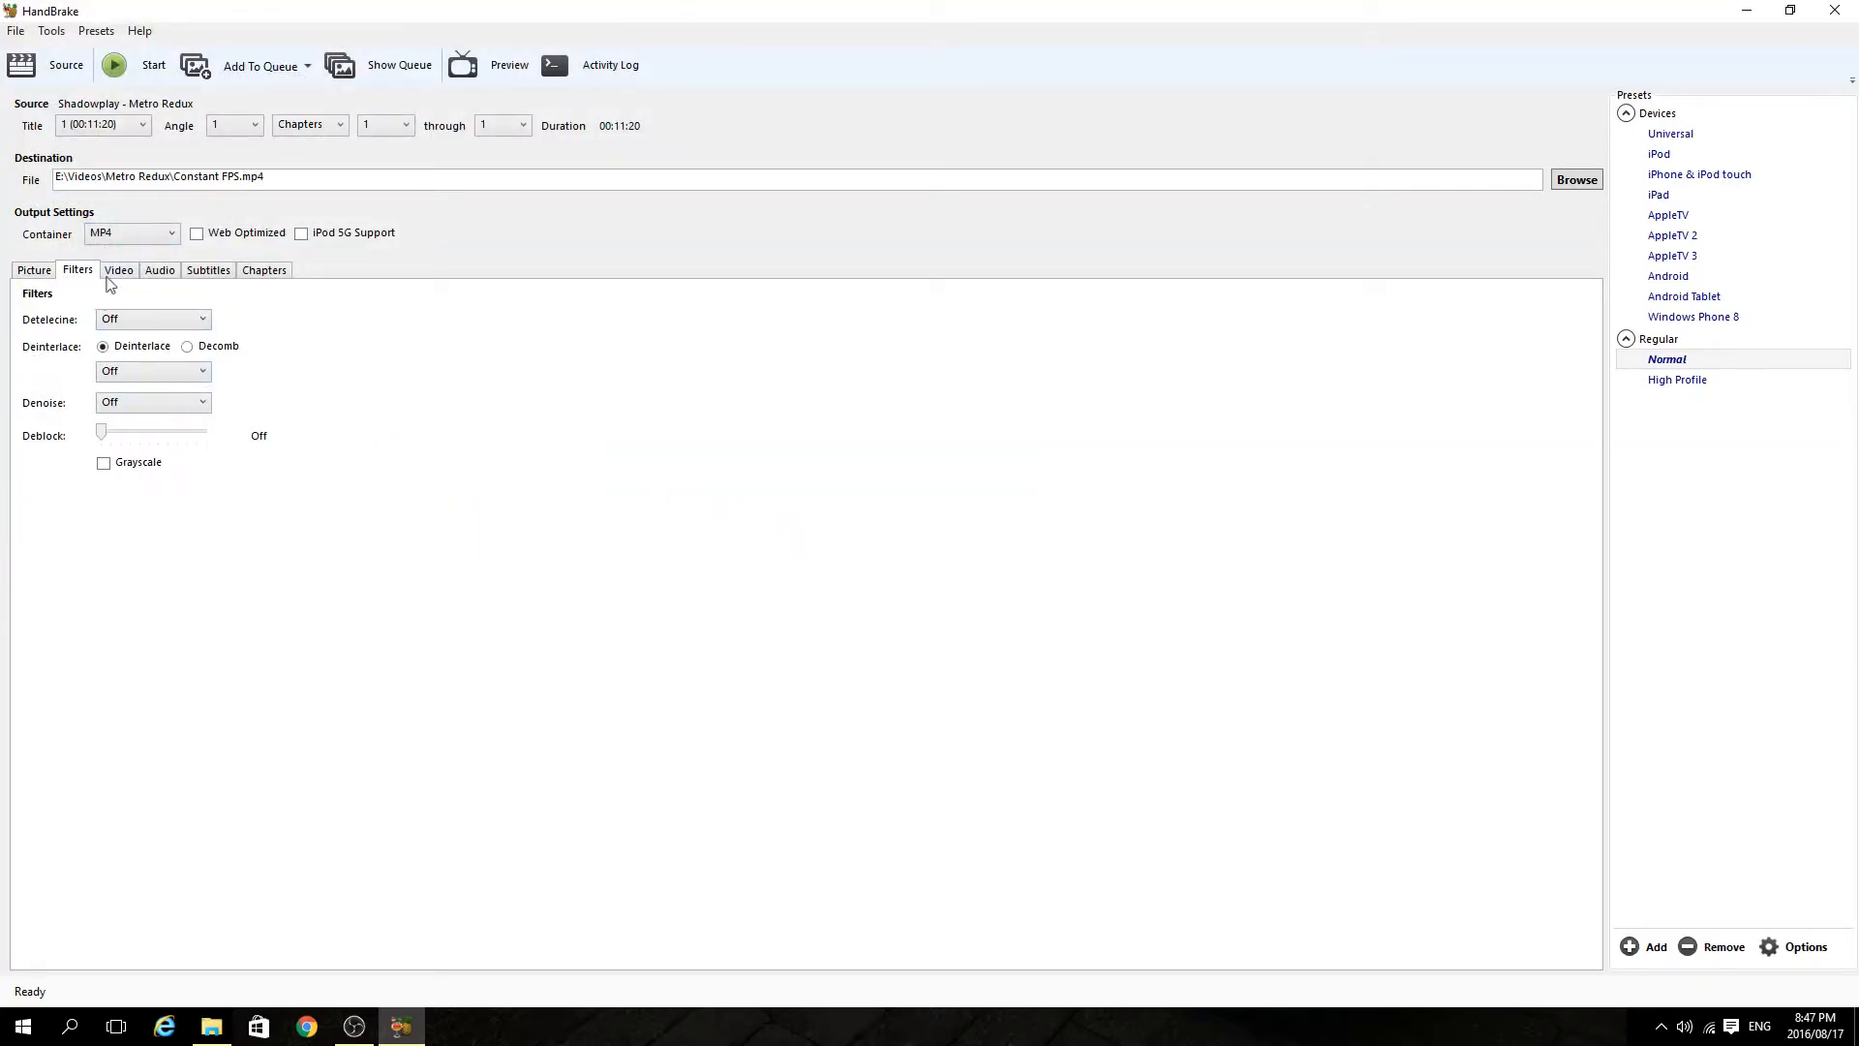
pyautogui.click(117, 273)
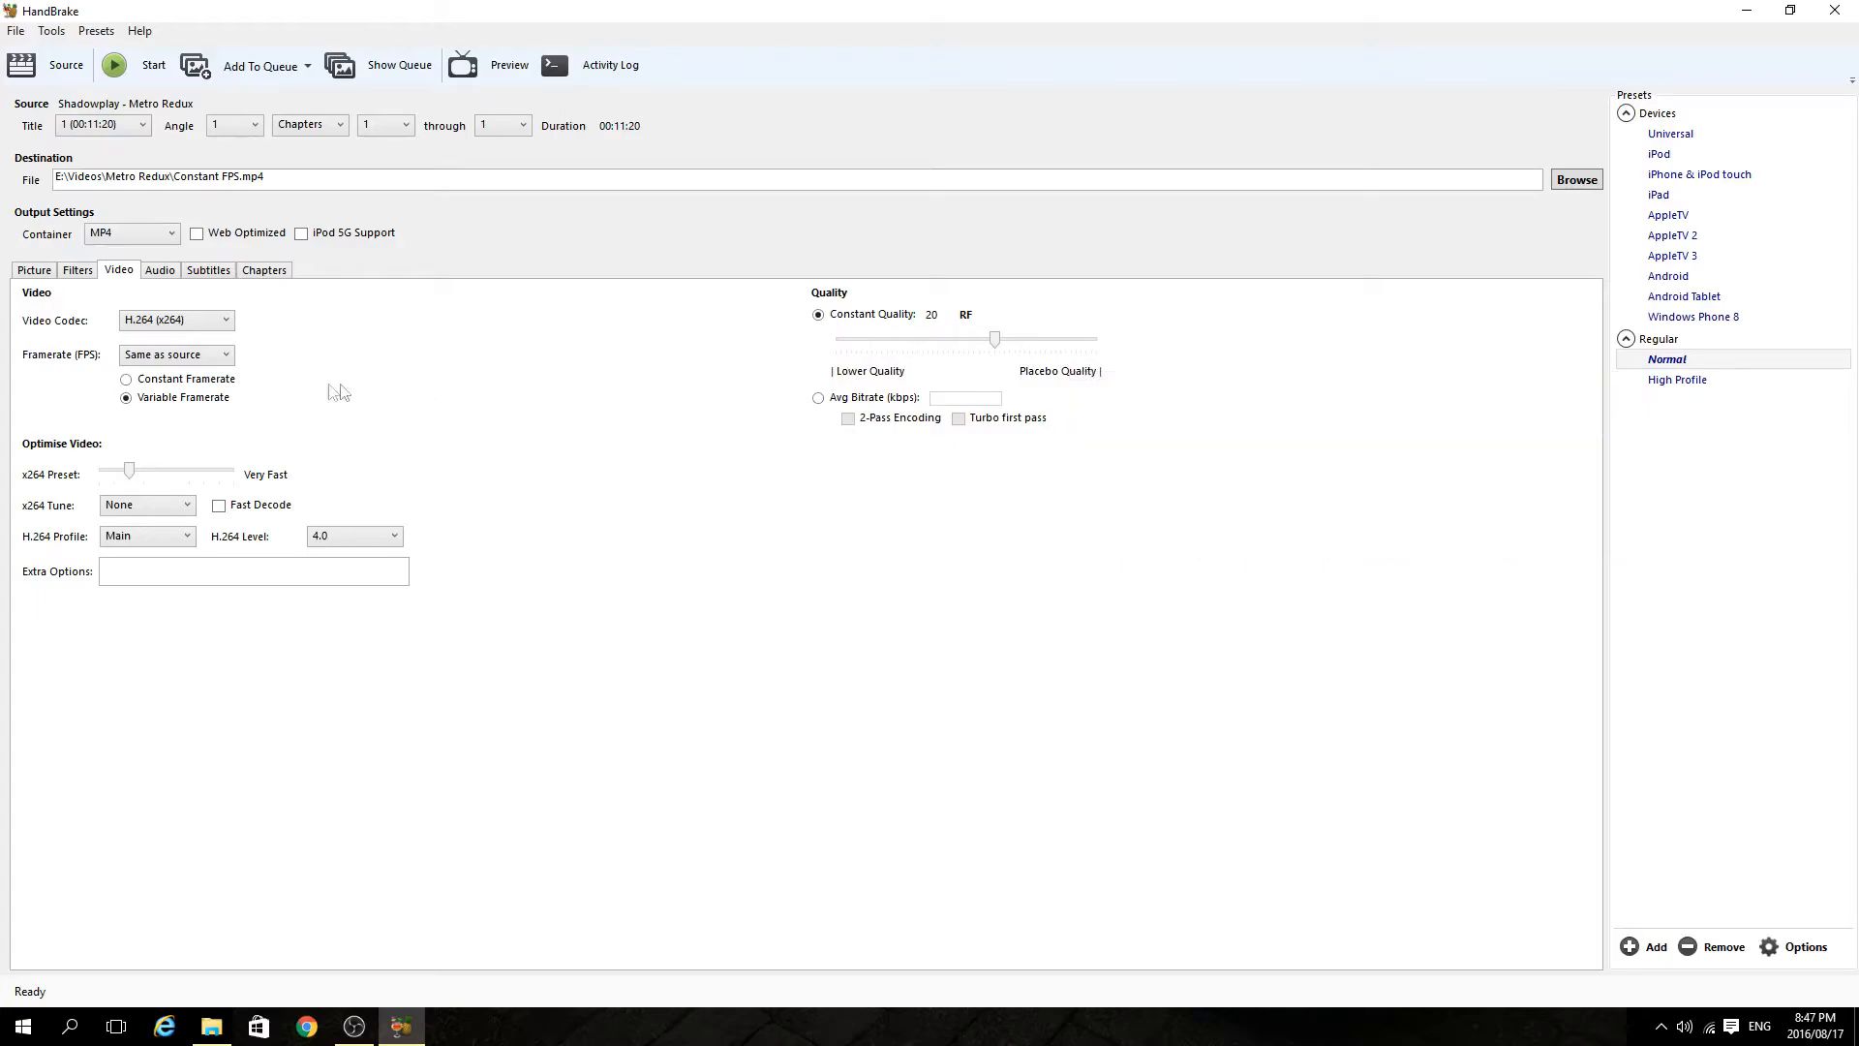
pyautogui.click(223, 358)
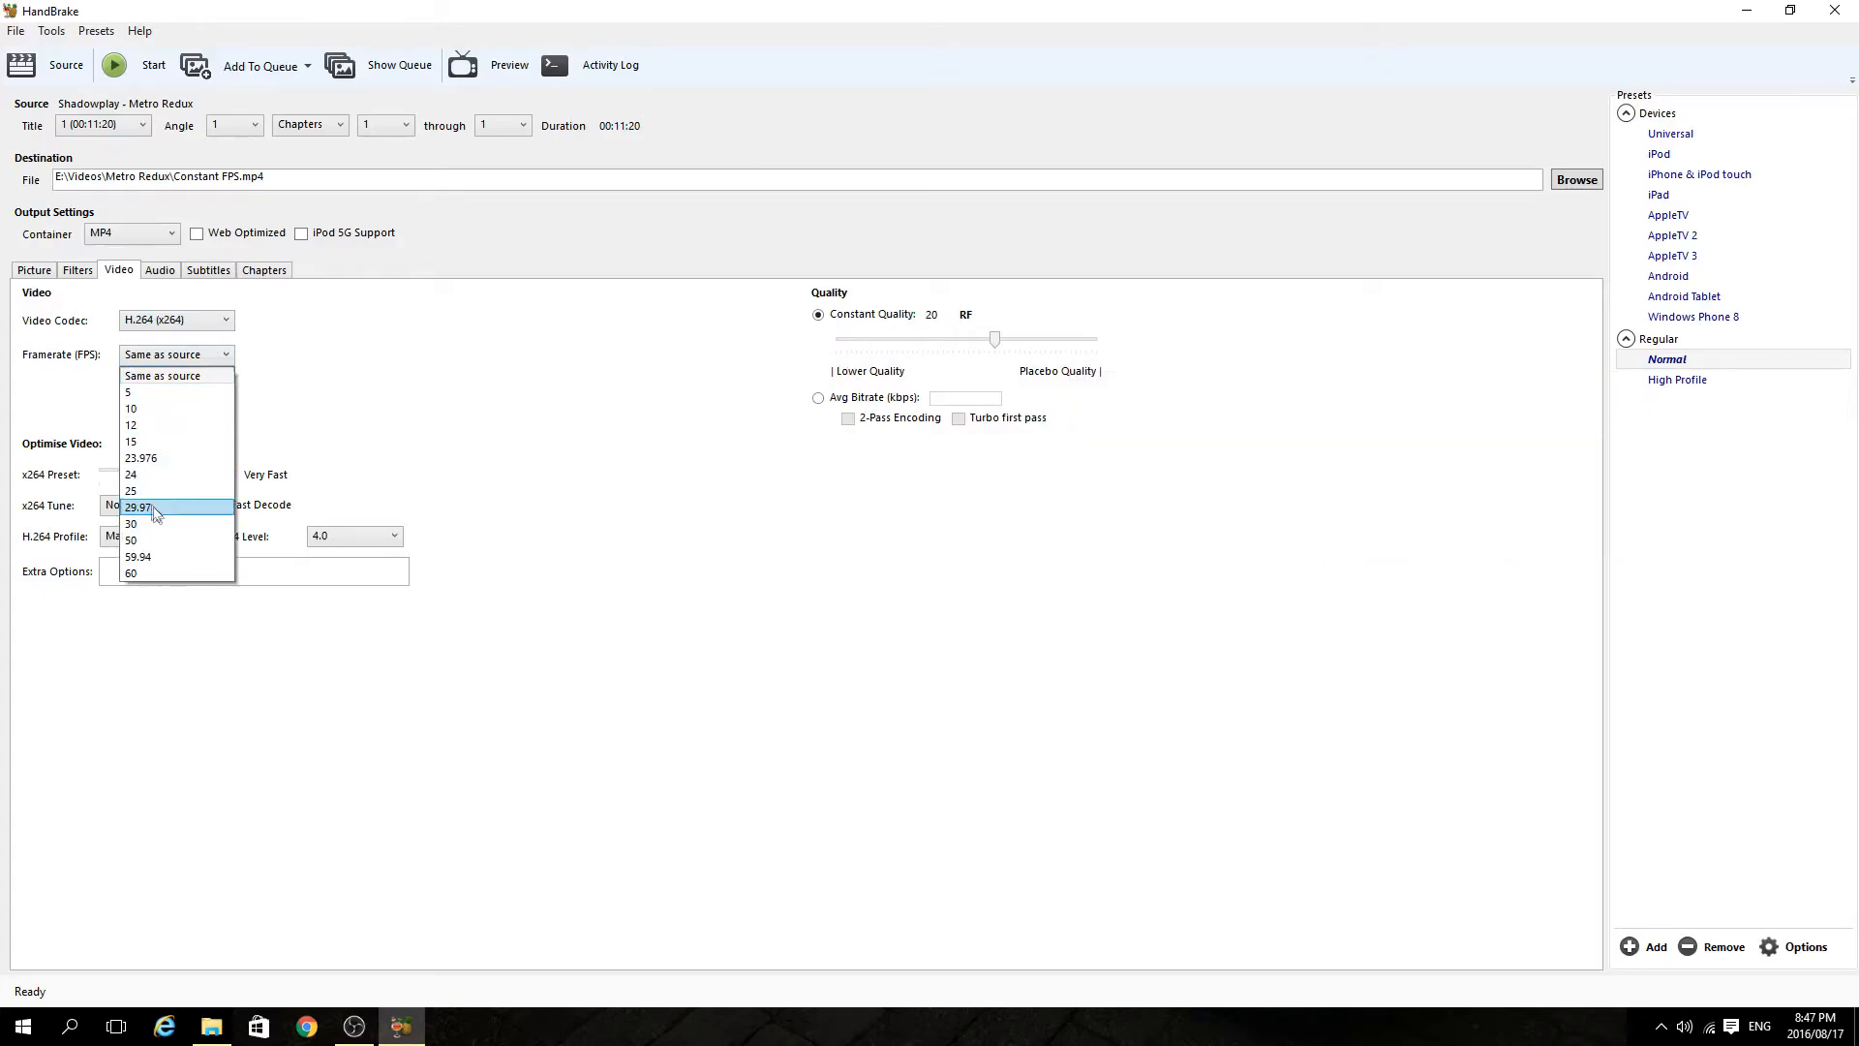
pyautogui.click(160, 574)
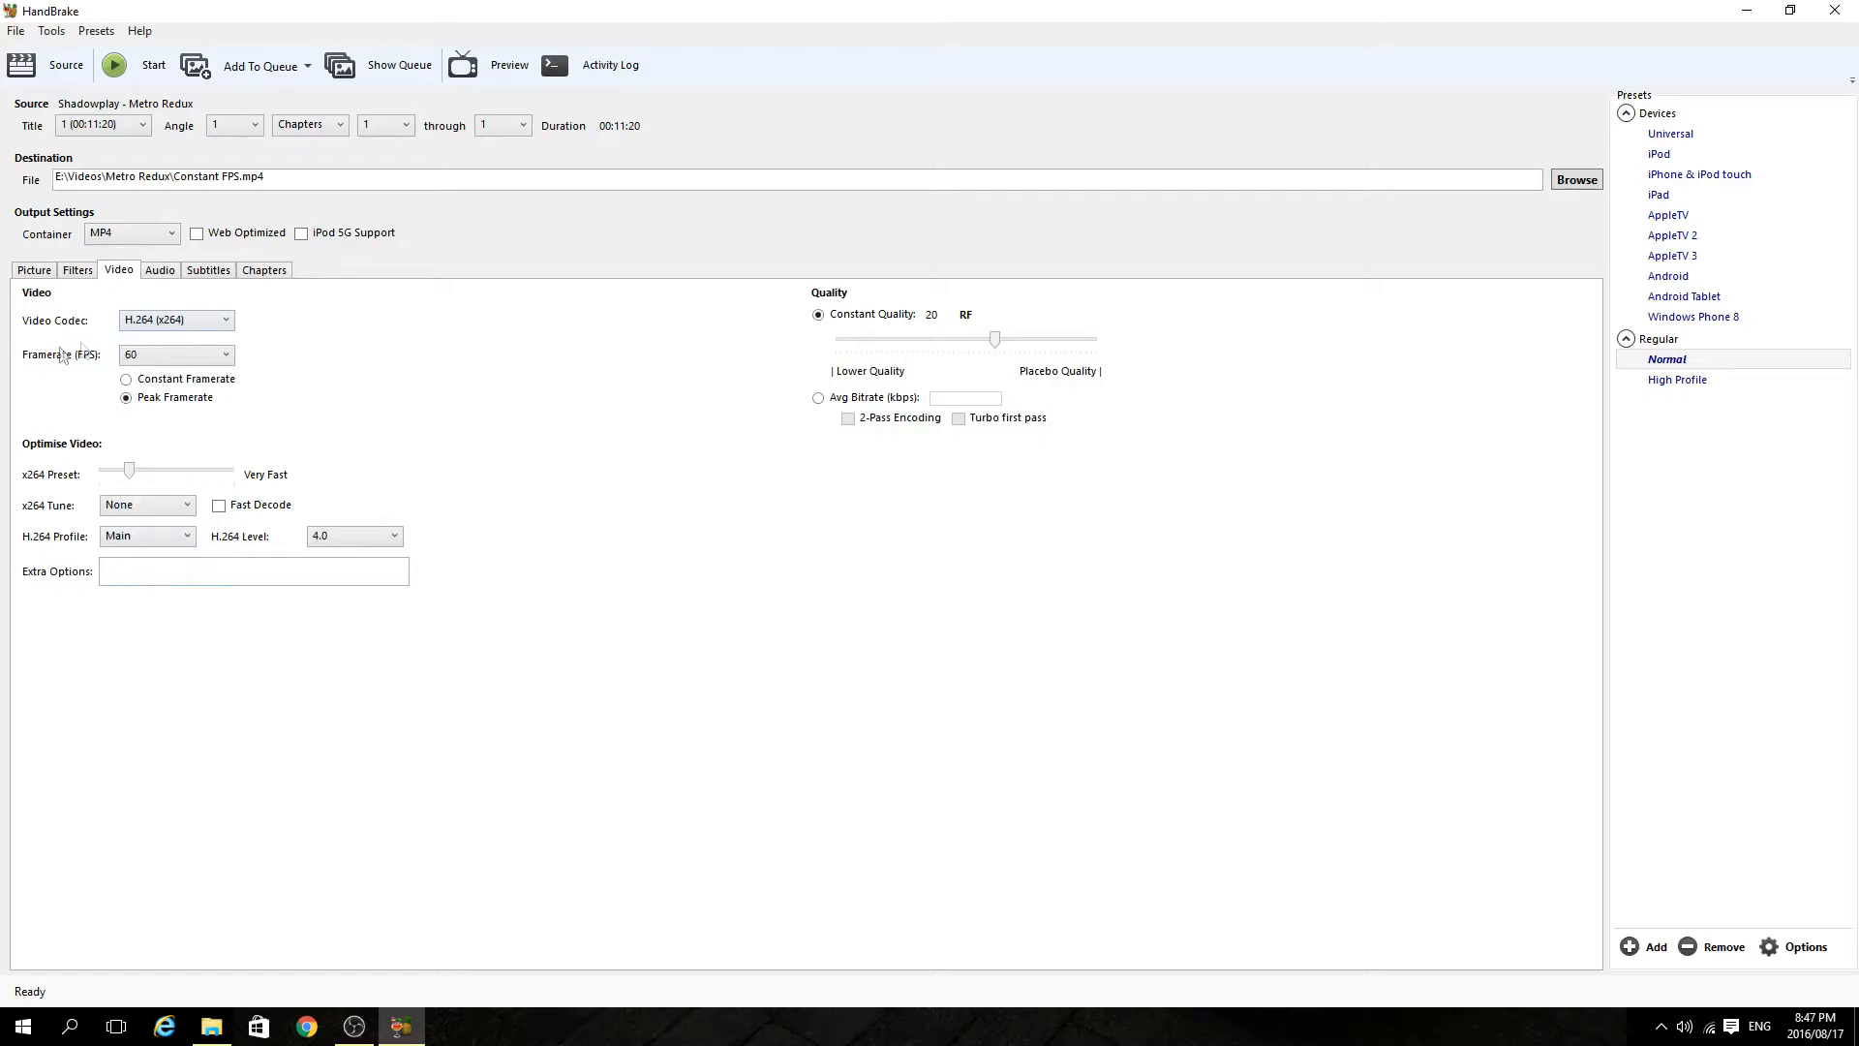
pyautogui.click(230, 357)
pyautogui.click(468, 365)
pyautogui.click(128, 381)
pyautogui.click(137, 72)
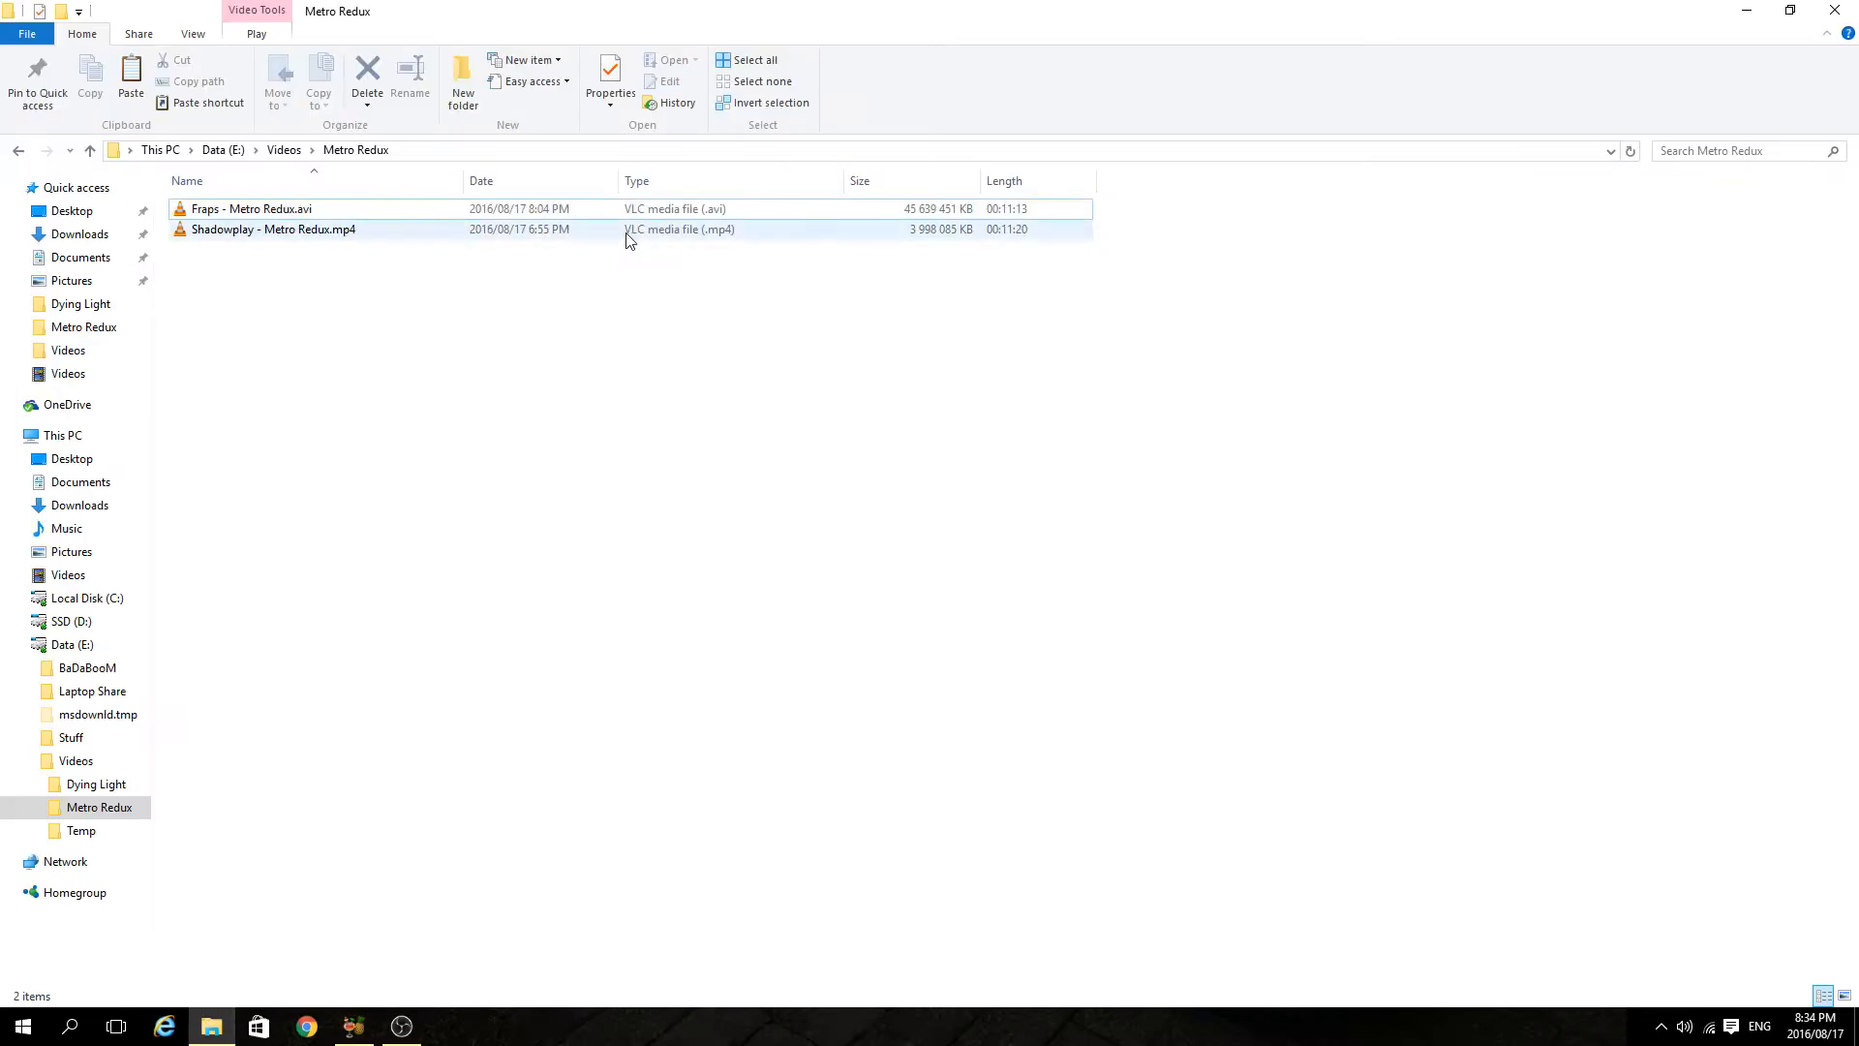
# Compare the sizes and lengths of the Fraps and Shadowplay Metro Redux recordings in the folder.
pyautogui.click(614, 211)
pyautogui.click(625, 233)
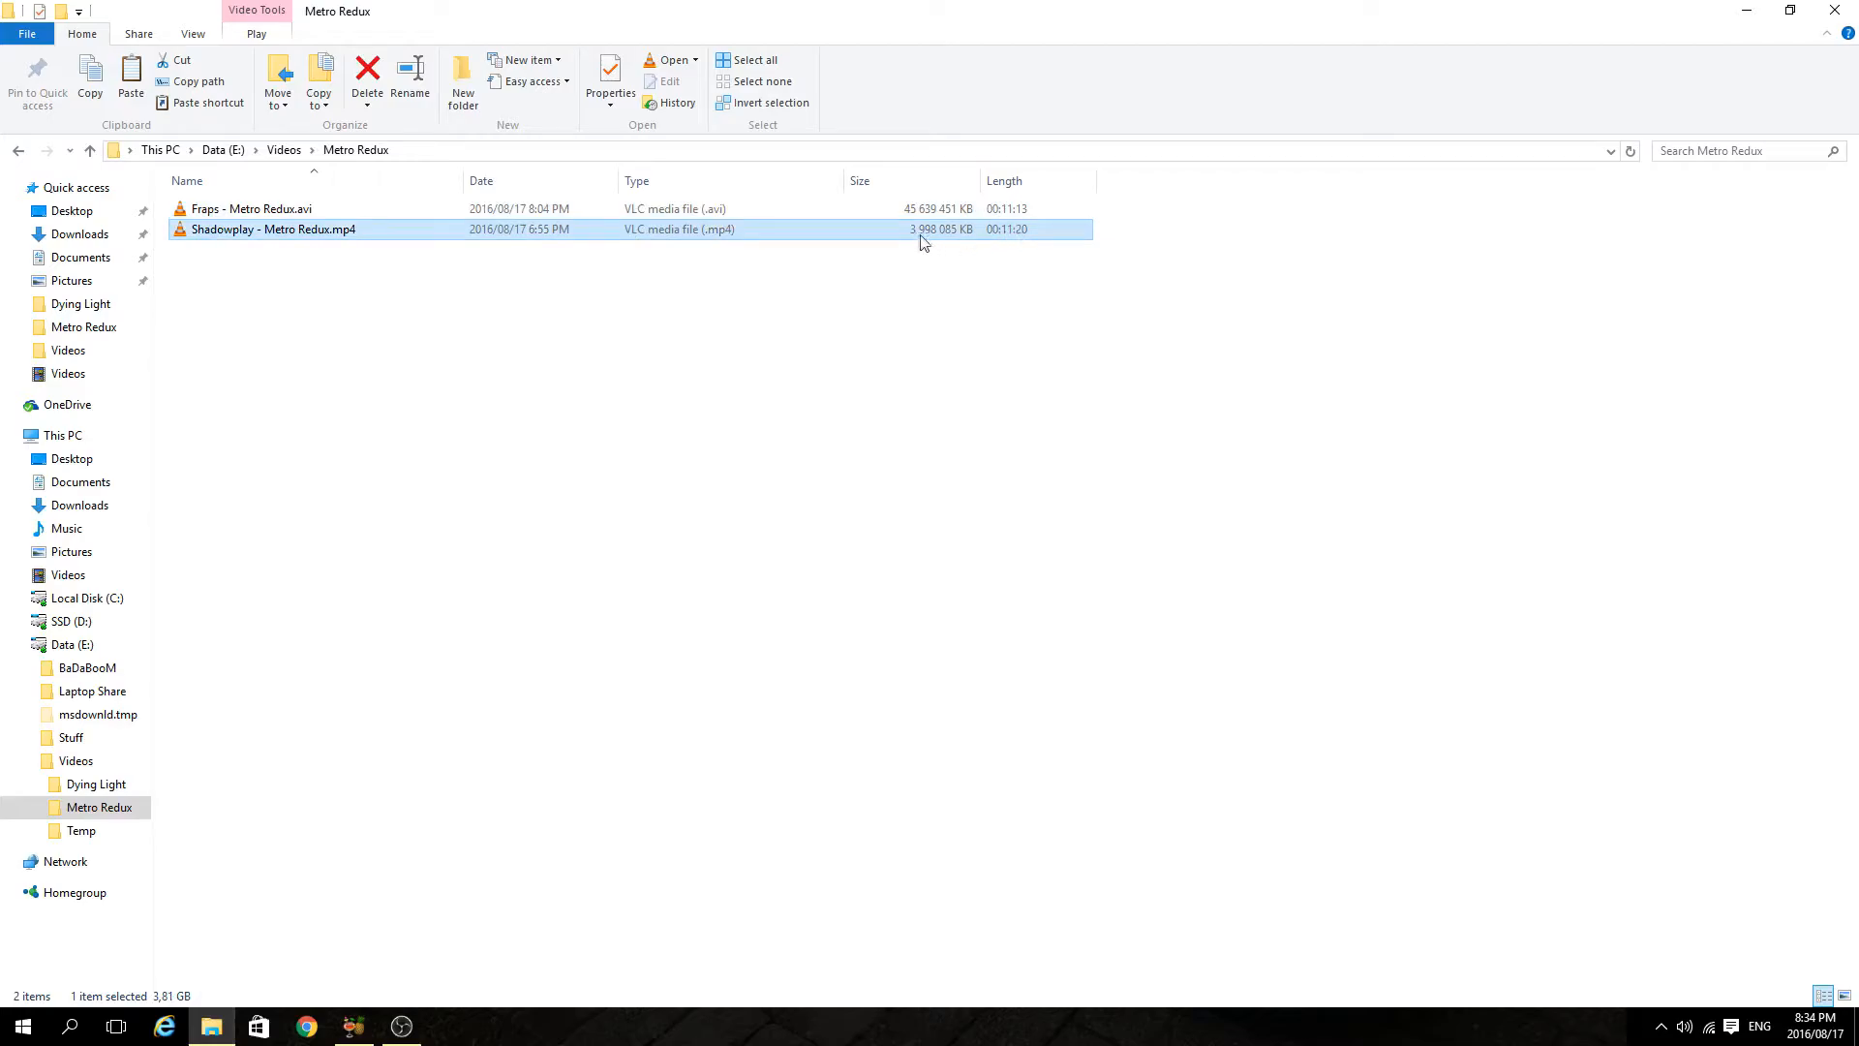
pyautogui.click(941, 278)
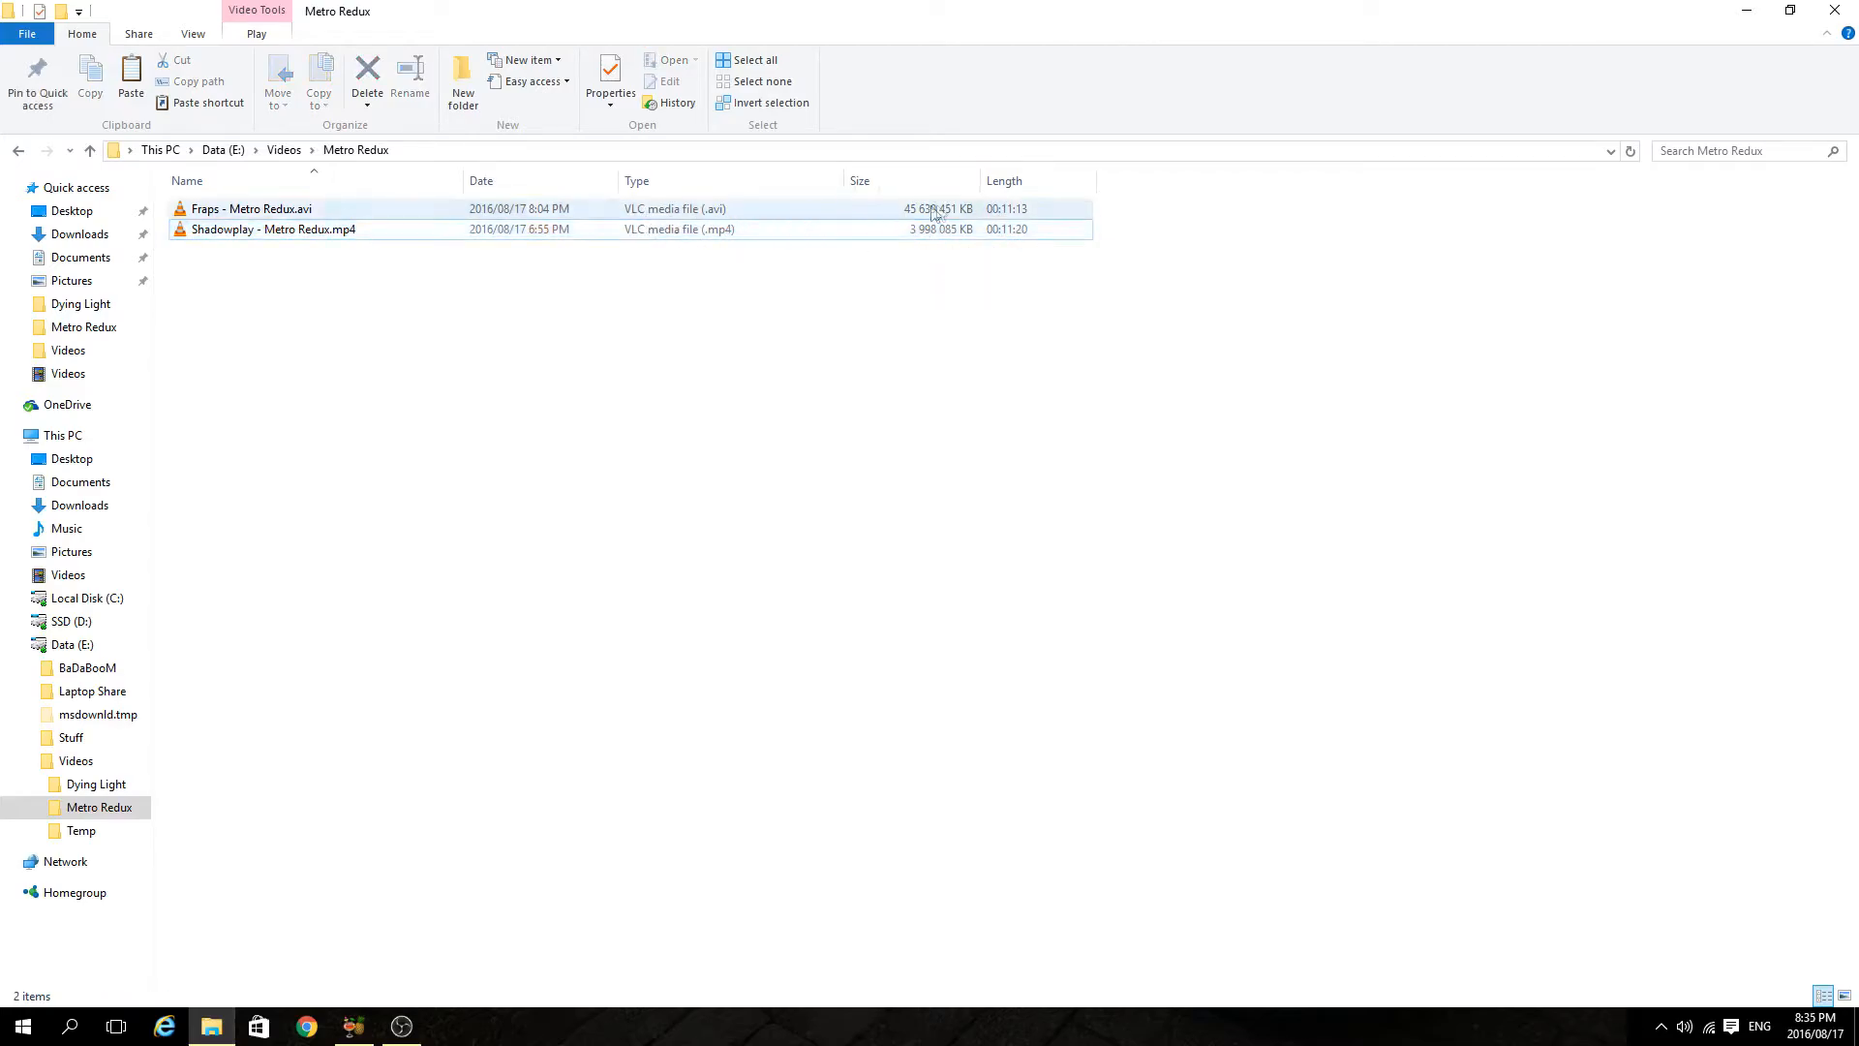
pyautogui.click(1034, 209)
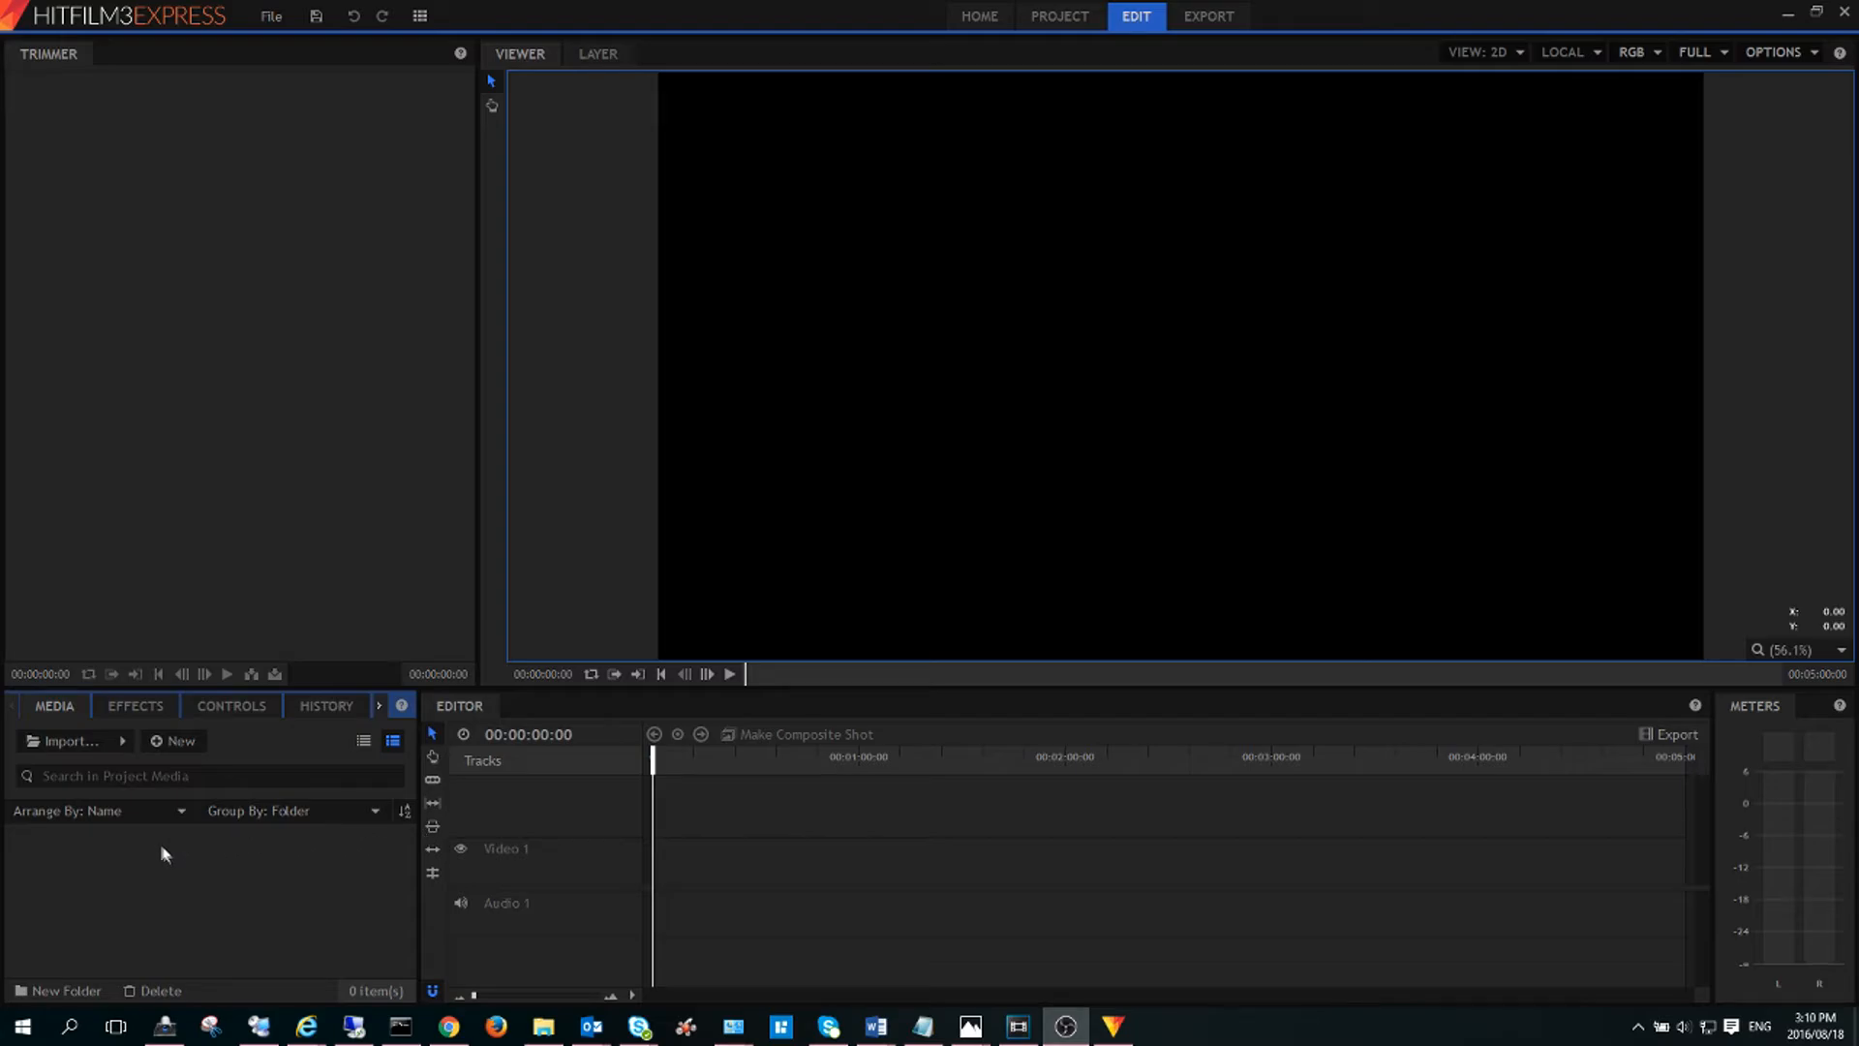
# Import Fraps - Metro Redux.avi into the project media and place it on the timeline.
pyautogui.click(82, 740)
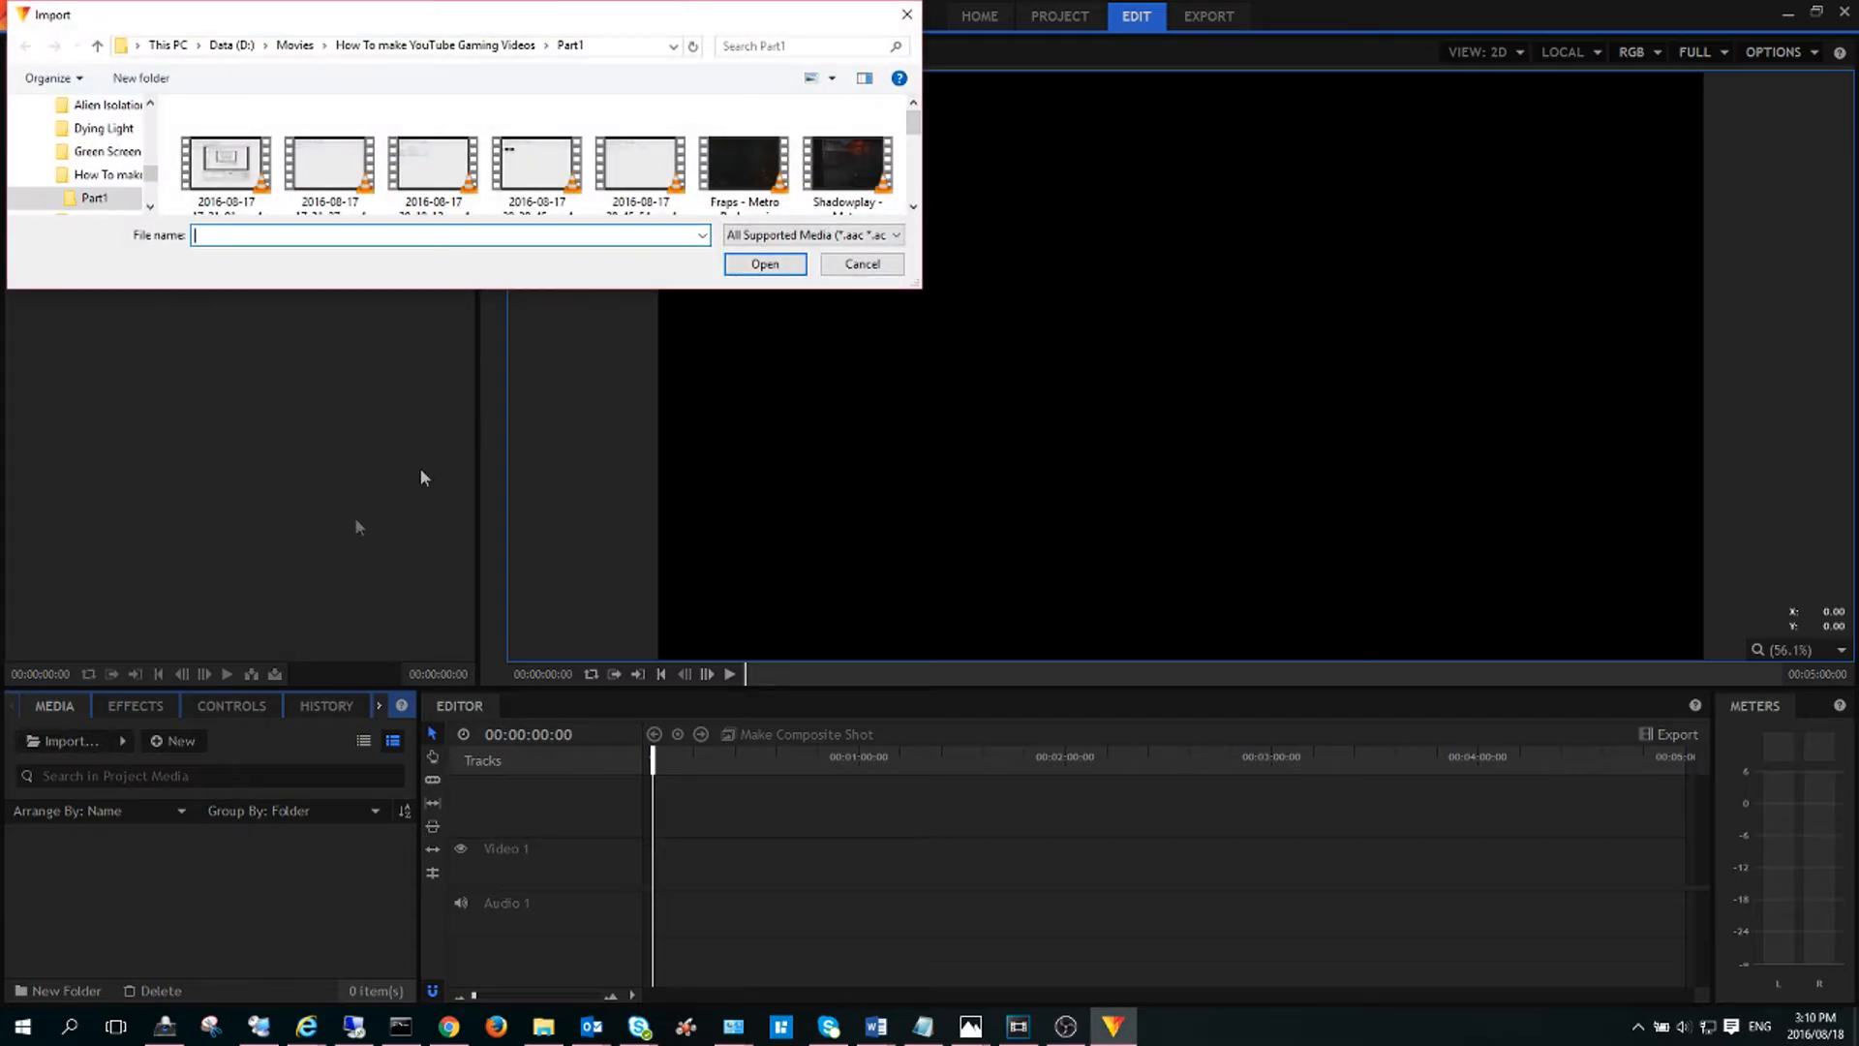
pyautogui.click(733, 186)
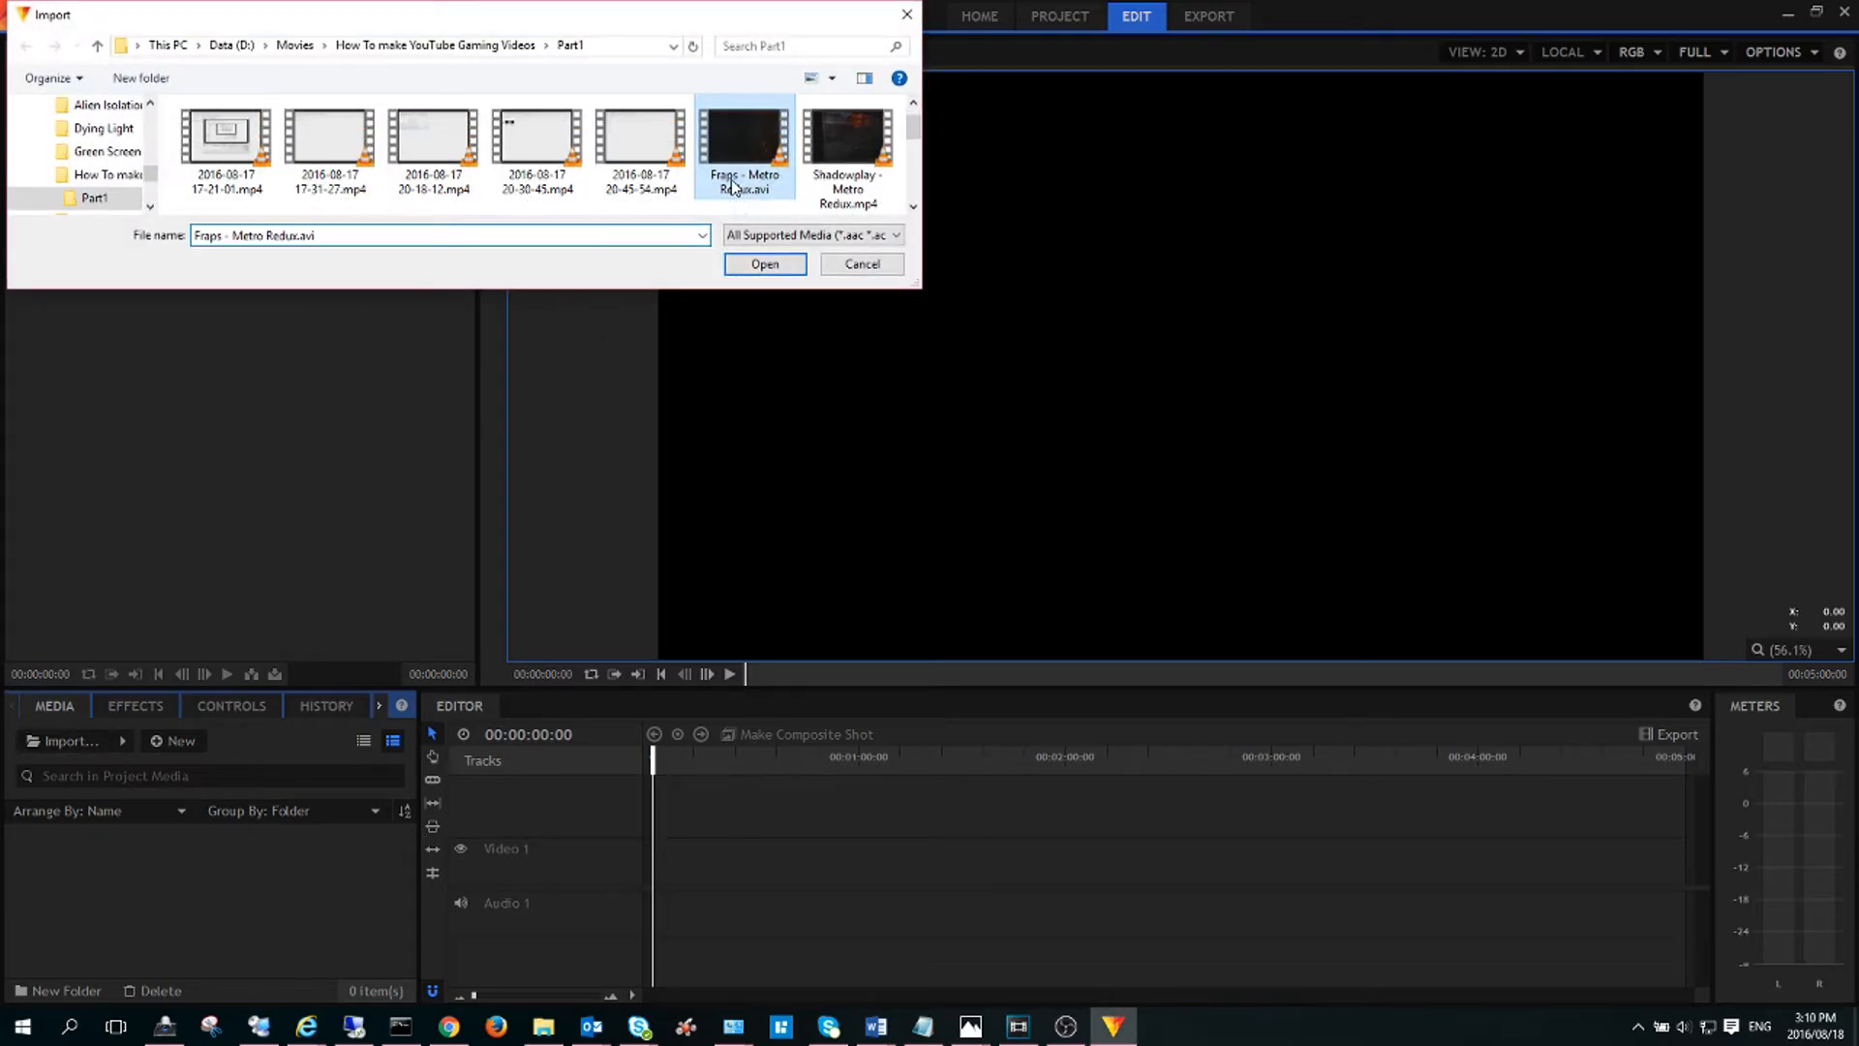
pyautogui.click(747, 268)
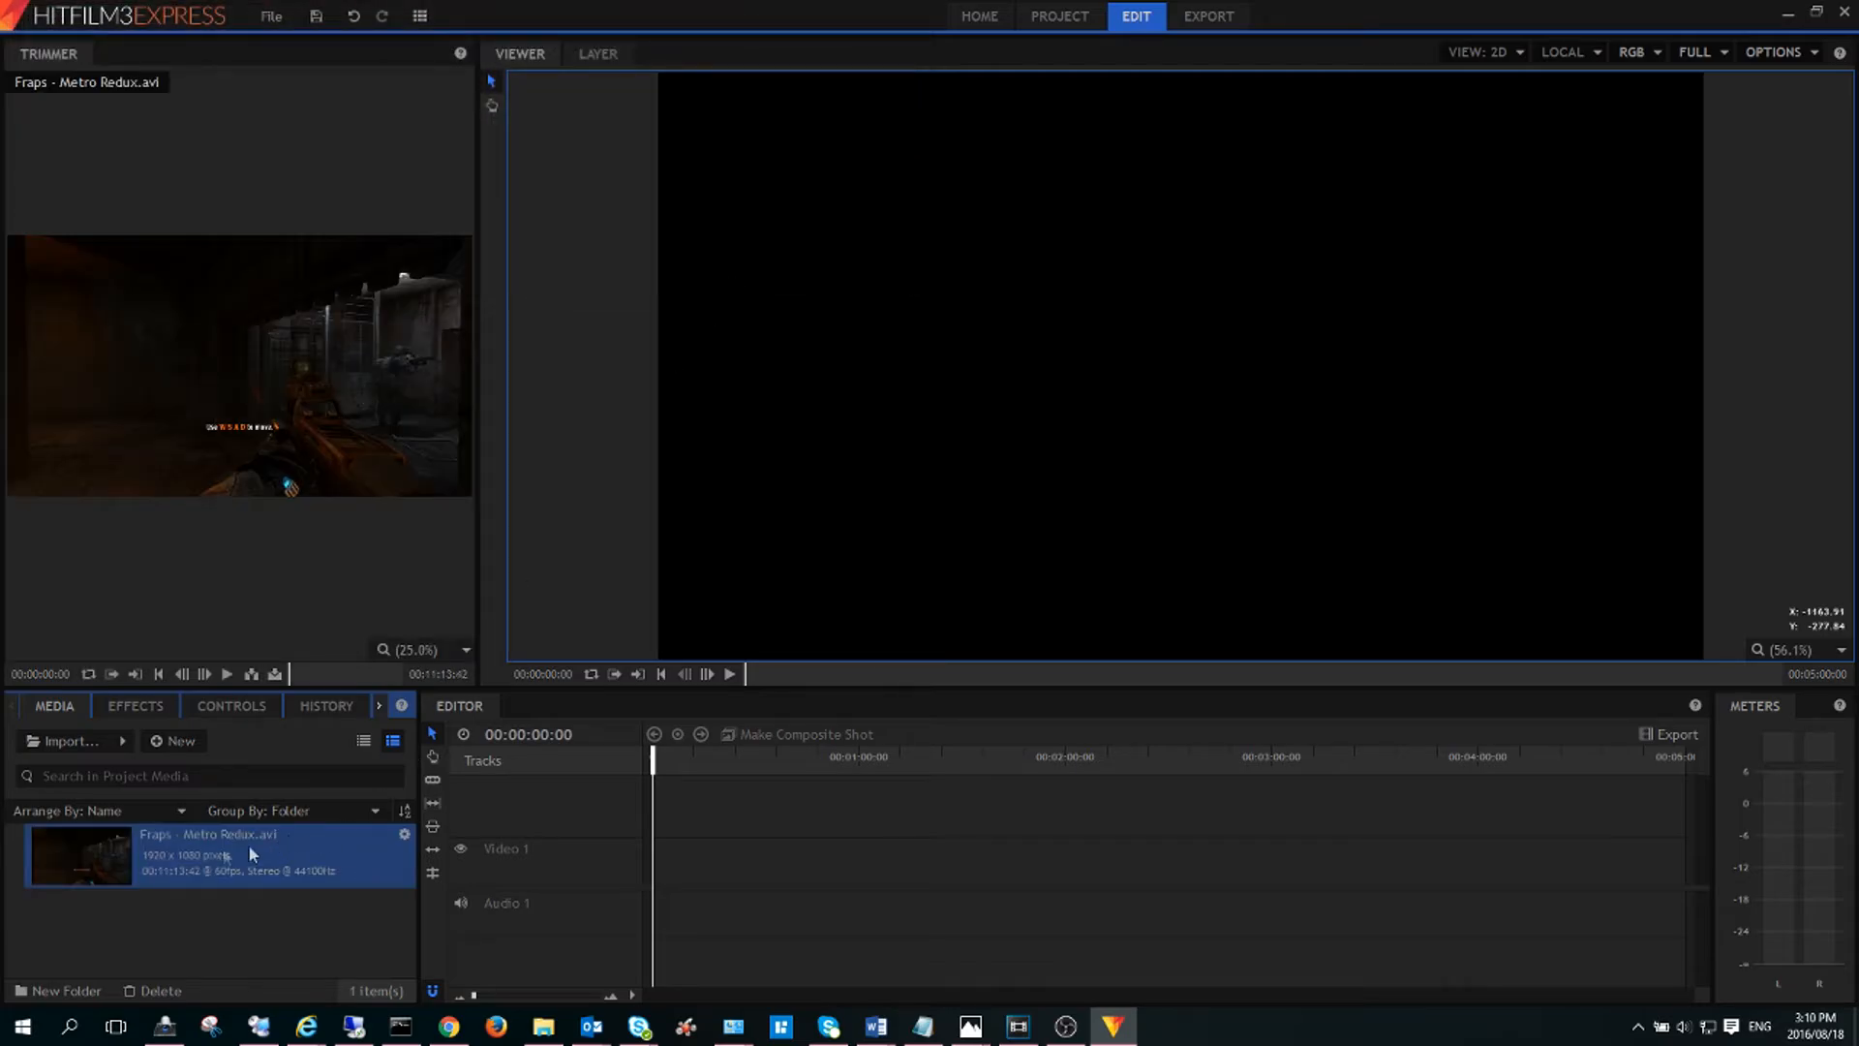
pyautogui.moveTo(600, 874); pyautogui.dragTo(664, 874)
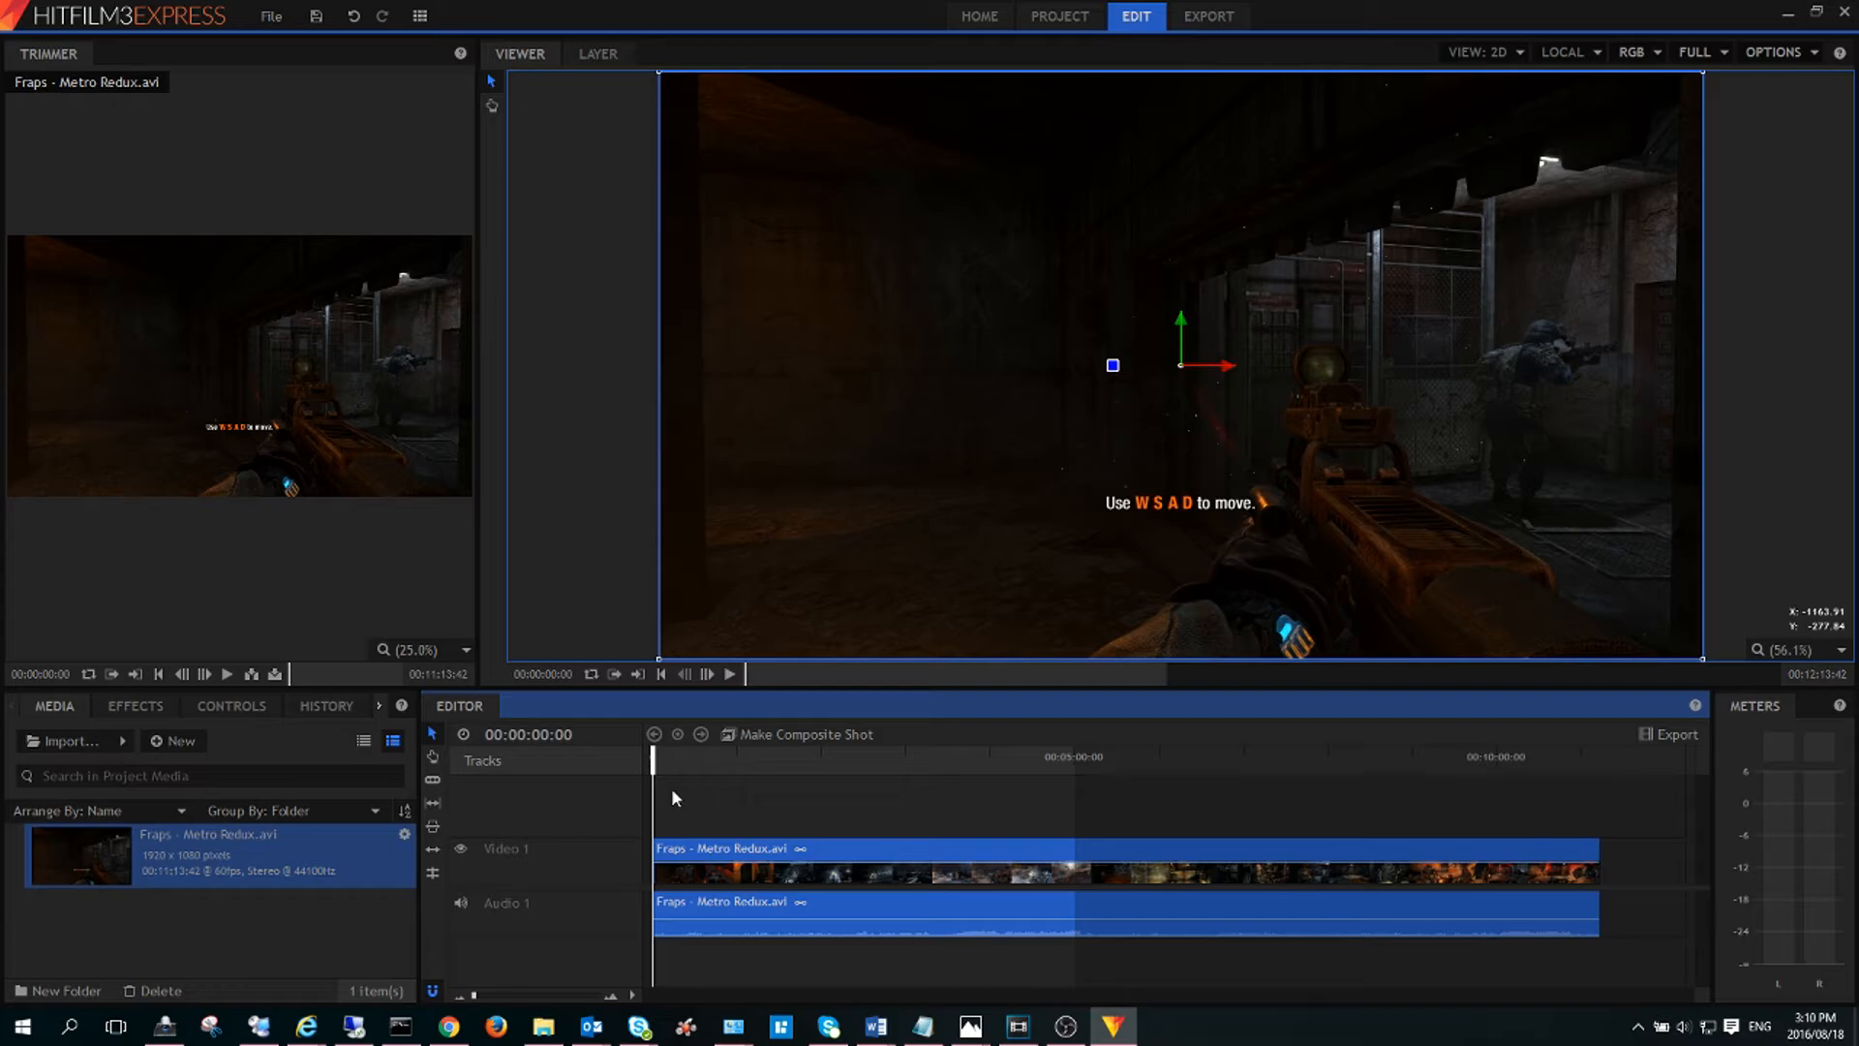
# Play back the Fraps clip from the start and around the ten-minute mark.
pyautogui.click(730, 673)
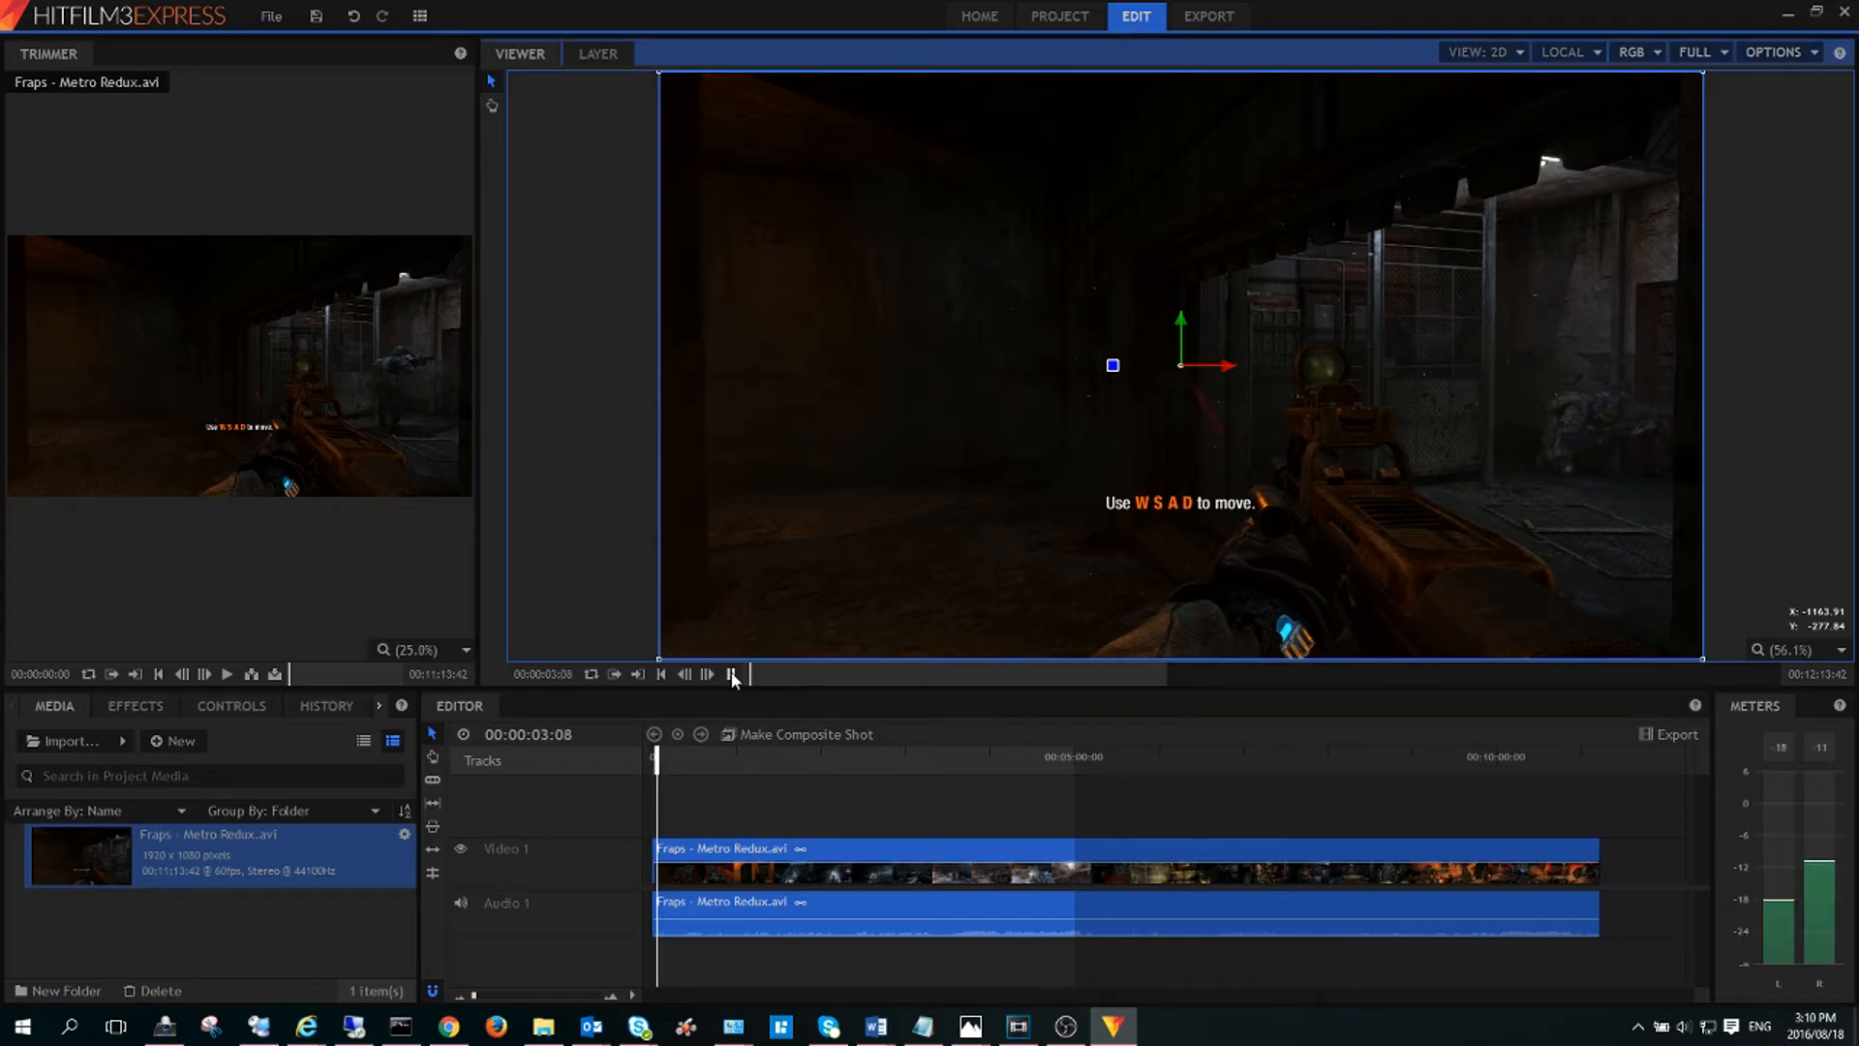
pyautogui.click(730, 673)
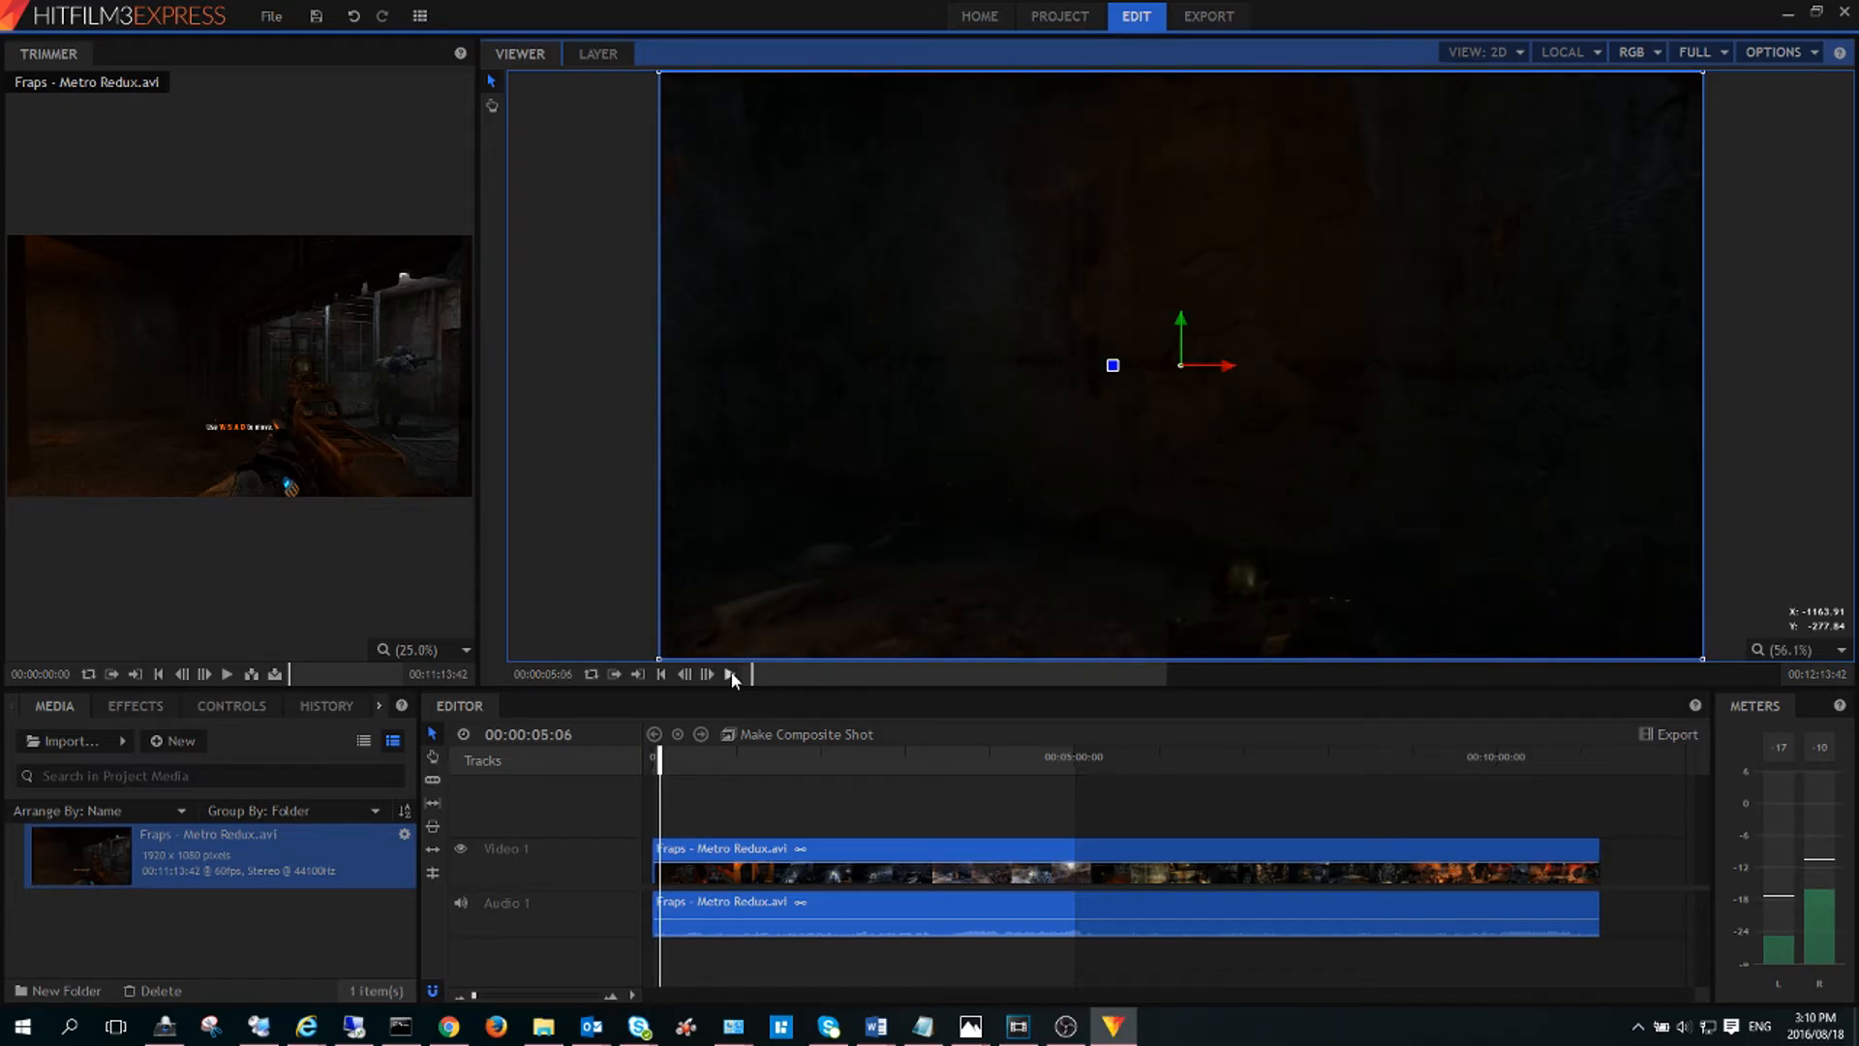
pyautogui.moveTo(660, 760); pyautogui.dragTo(1462, 802)
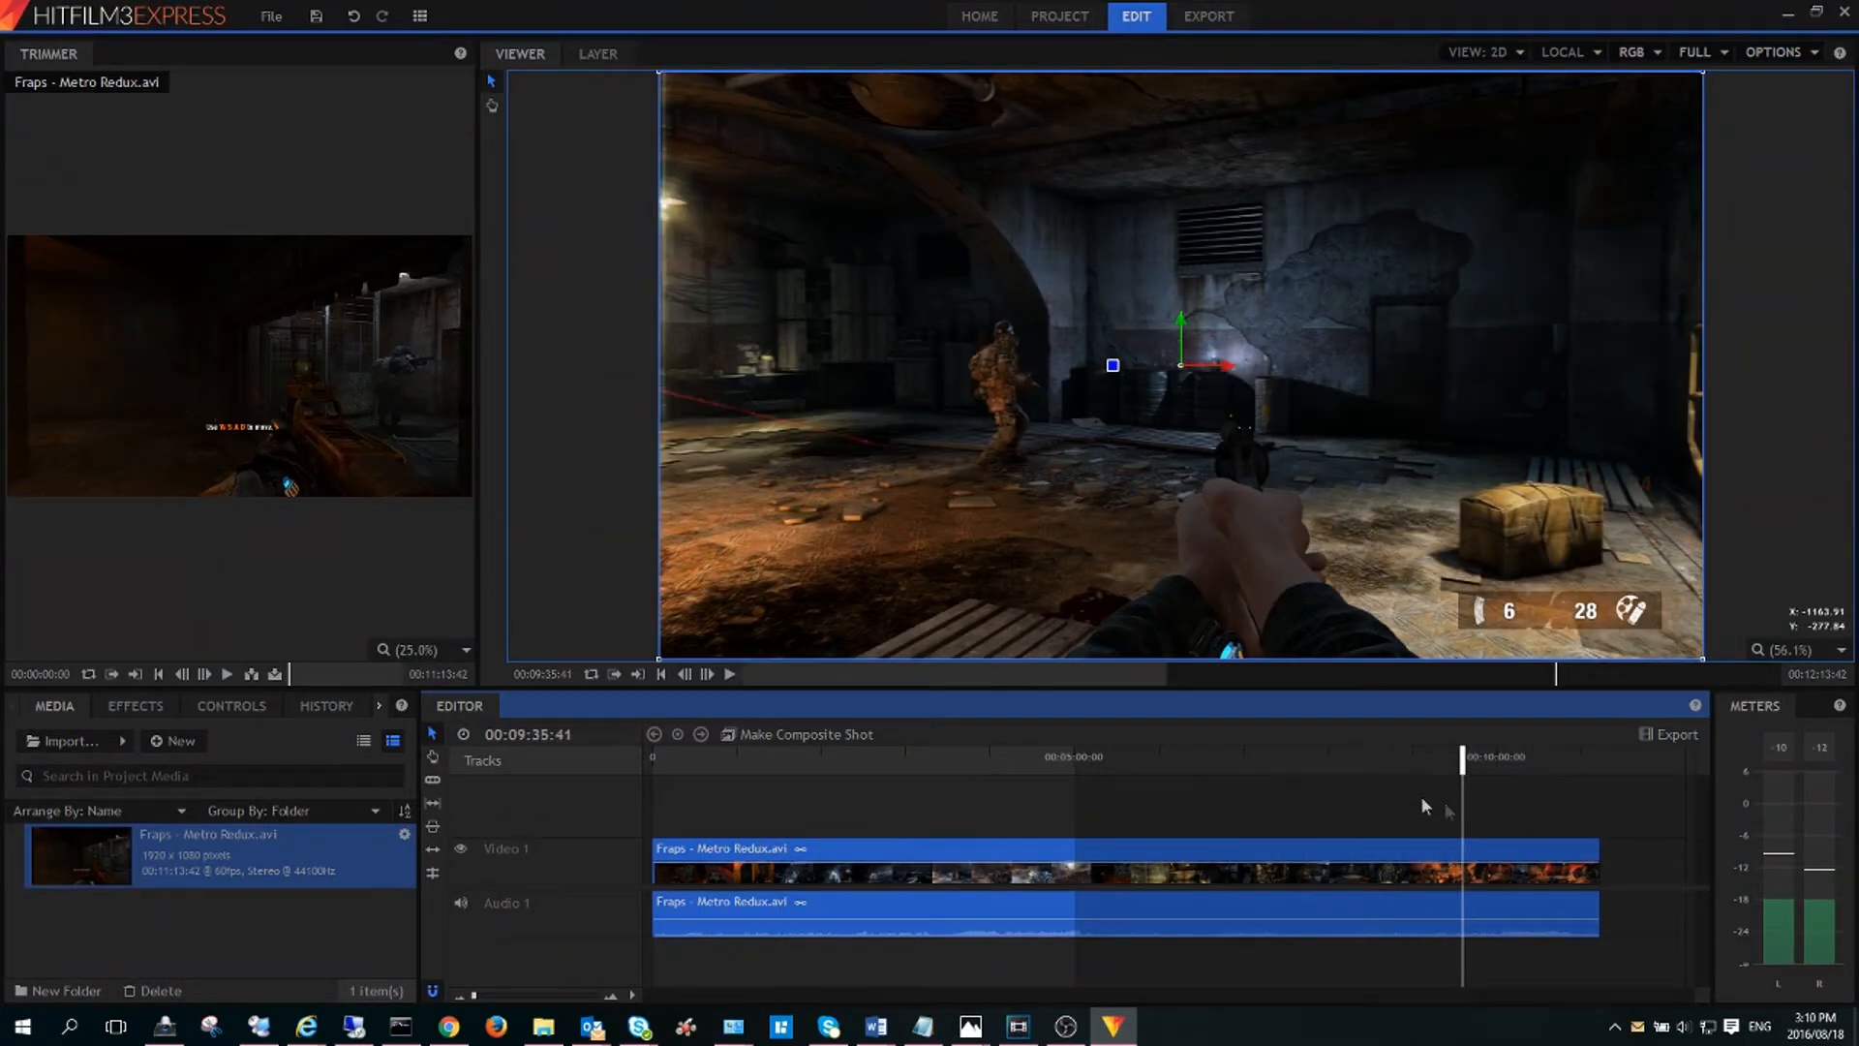
pyautogui.click(875, 822)
pyautogui.press('space')
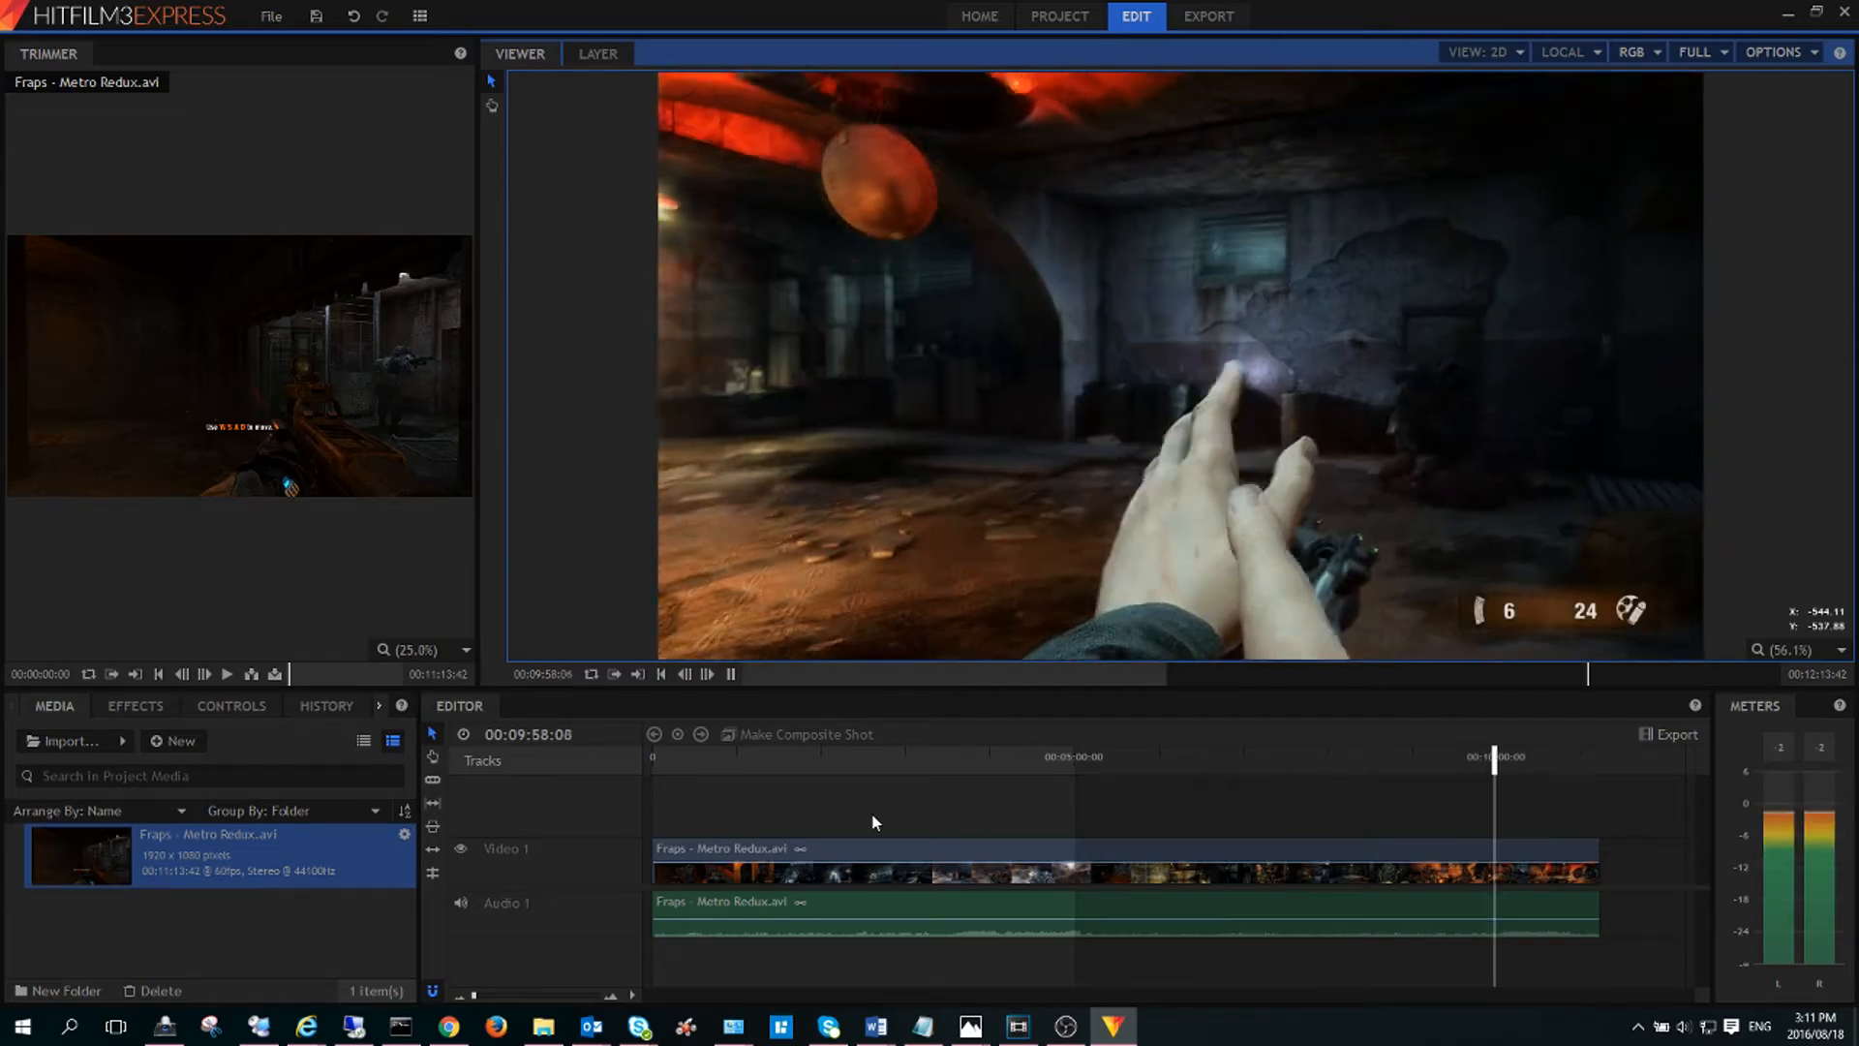
pyautogui.click(730, 674)
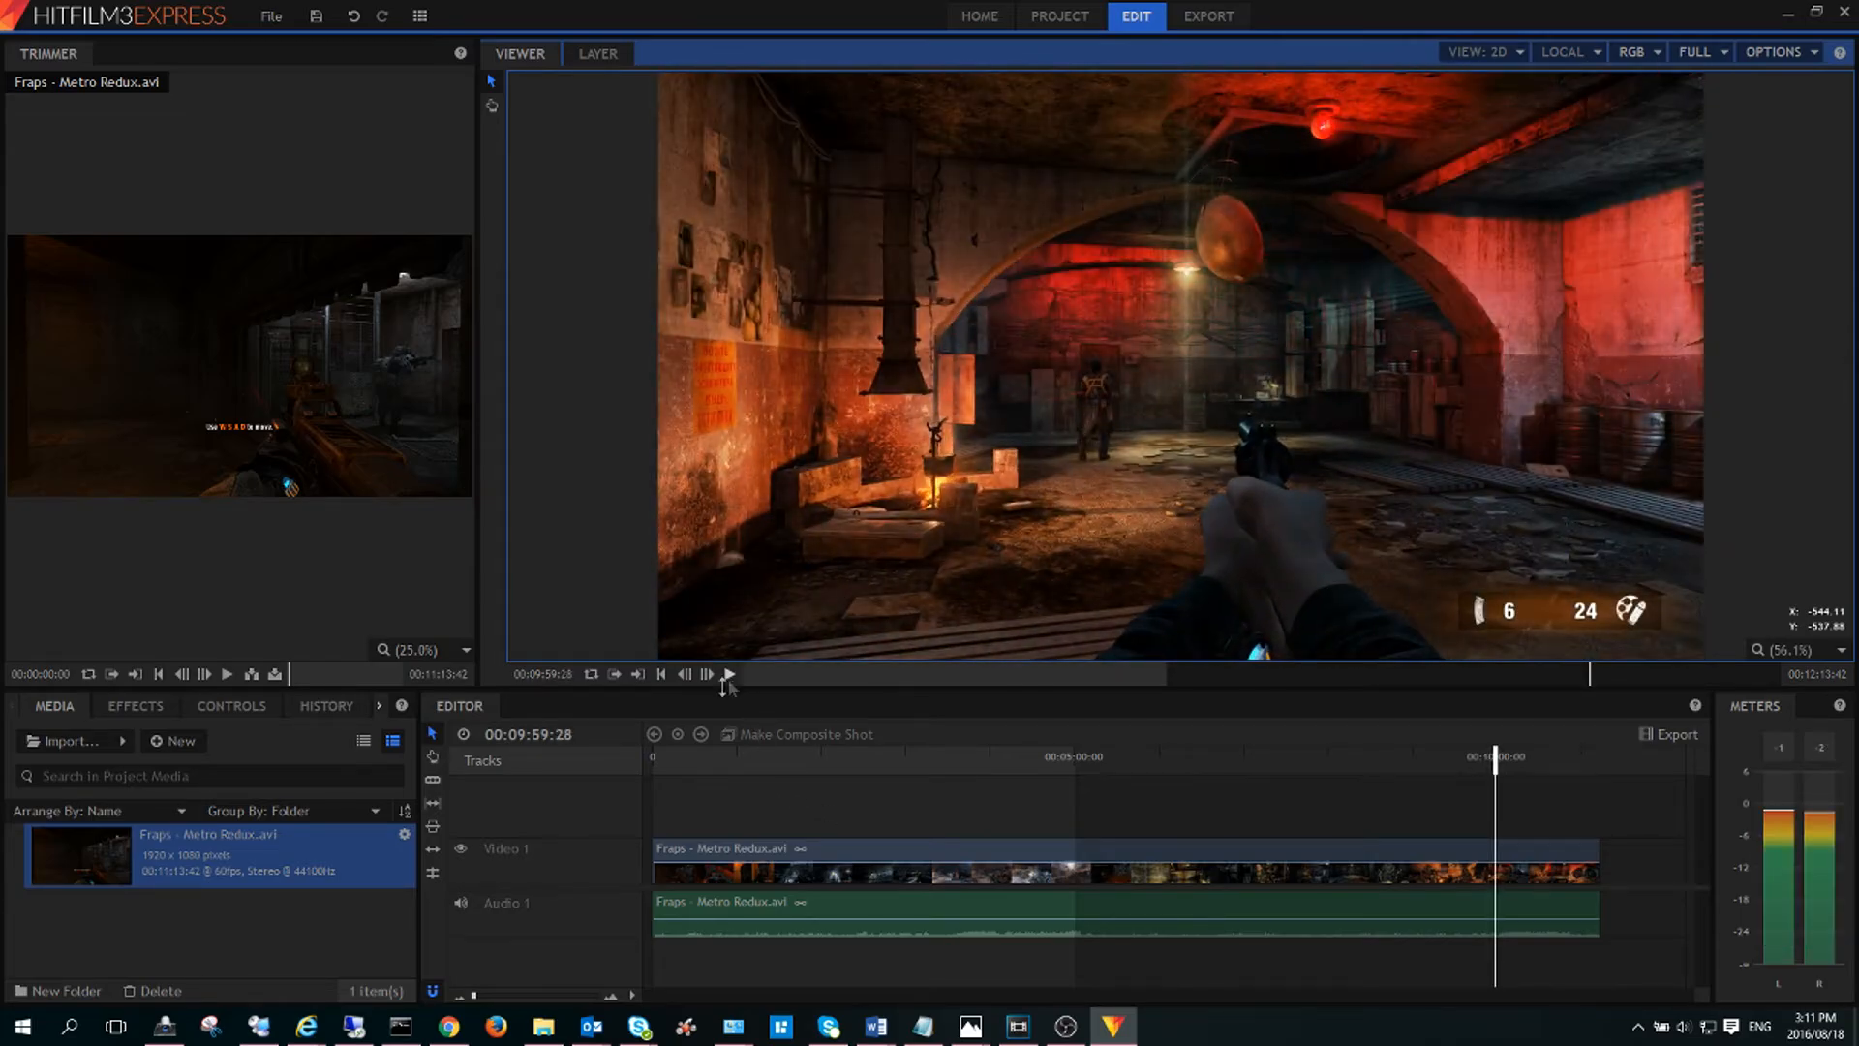
# Replace the Fraps clip on the timeline with imported Shadowplay - Metro Redux.mp4.
pyautogui.rightClick(719, 861)
pyautogui.click(765, 789)
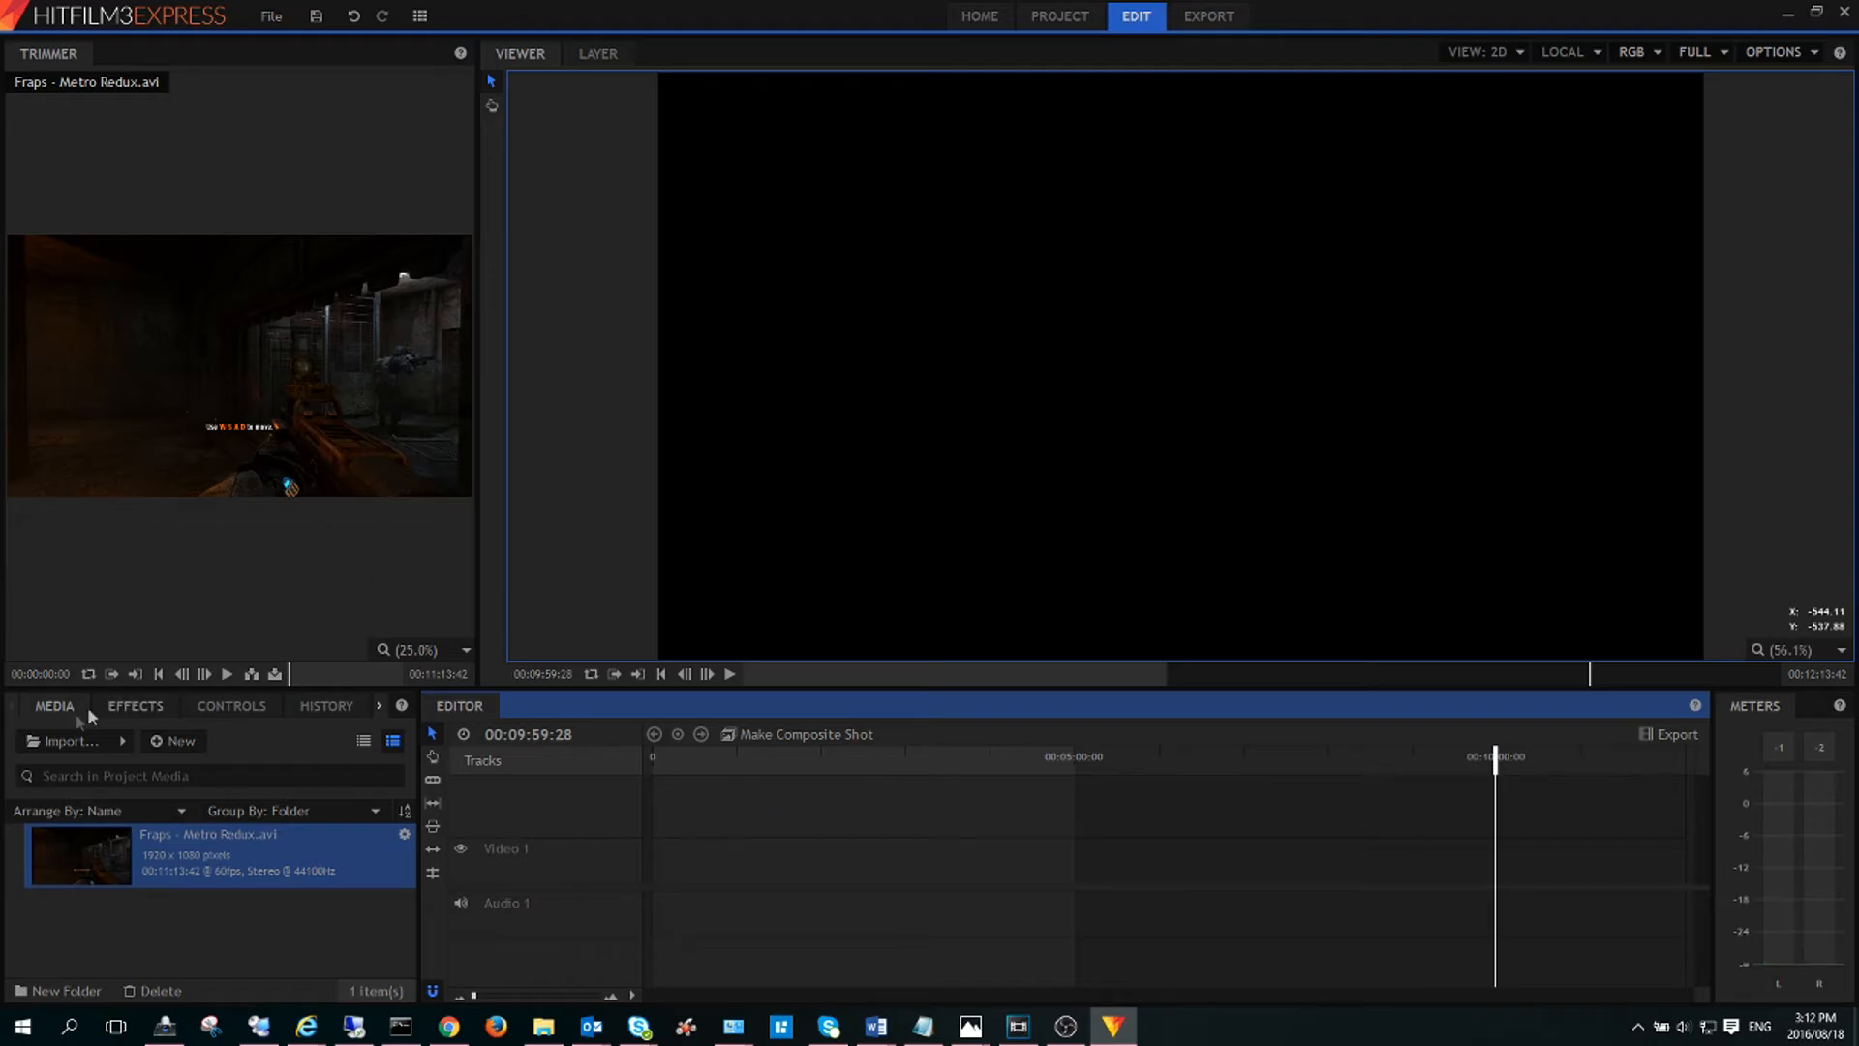
pyautogui.click(55, 738)
pyautogui.click(839, 147)
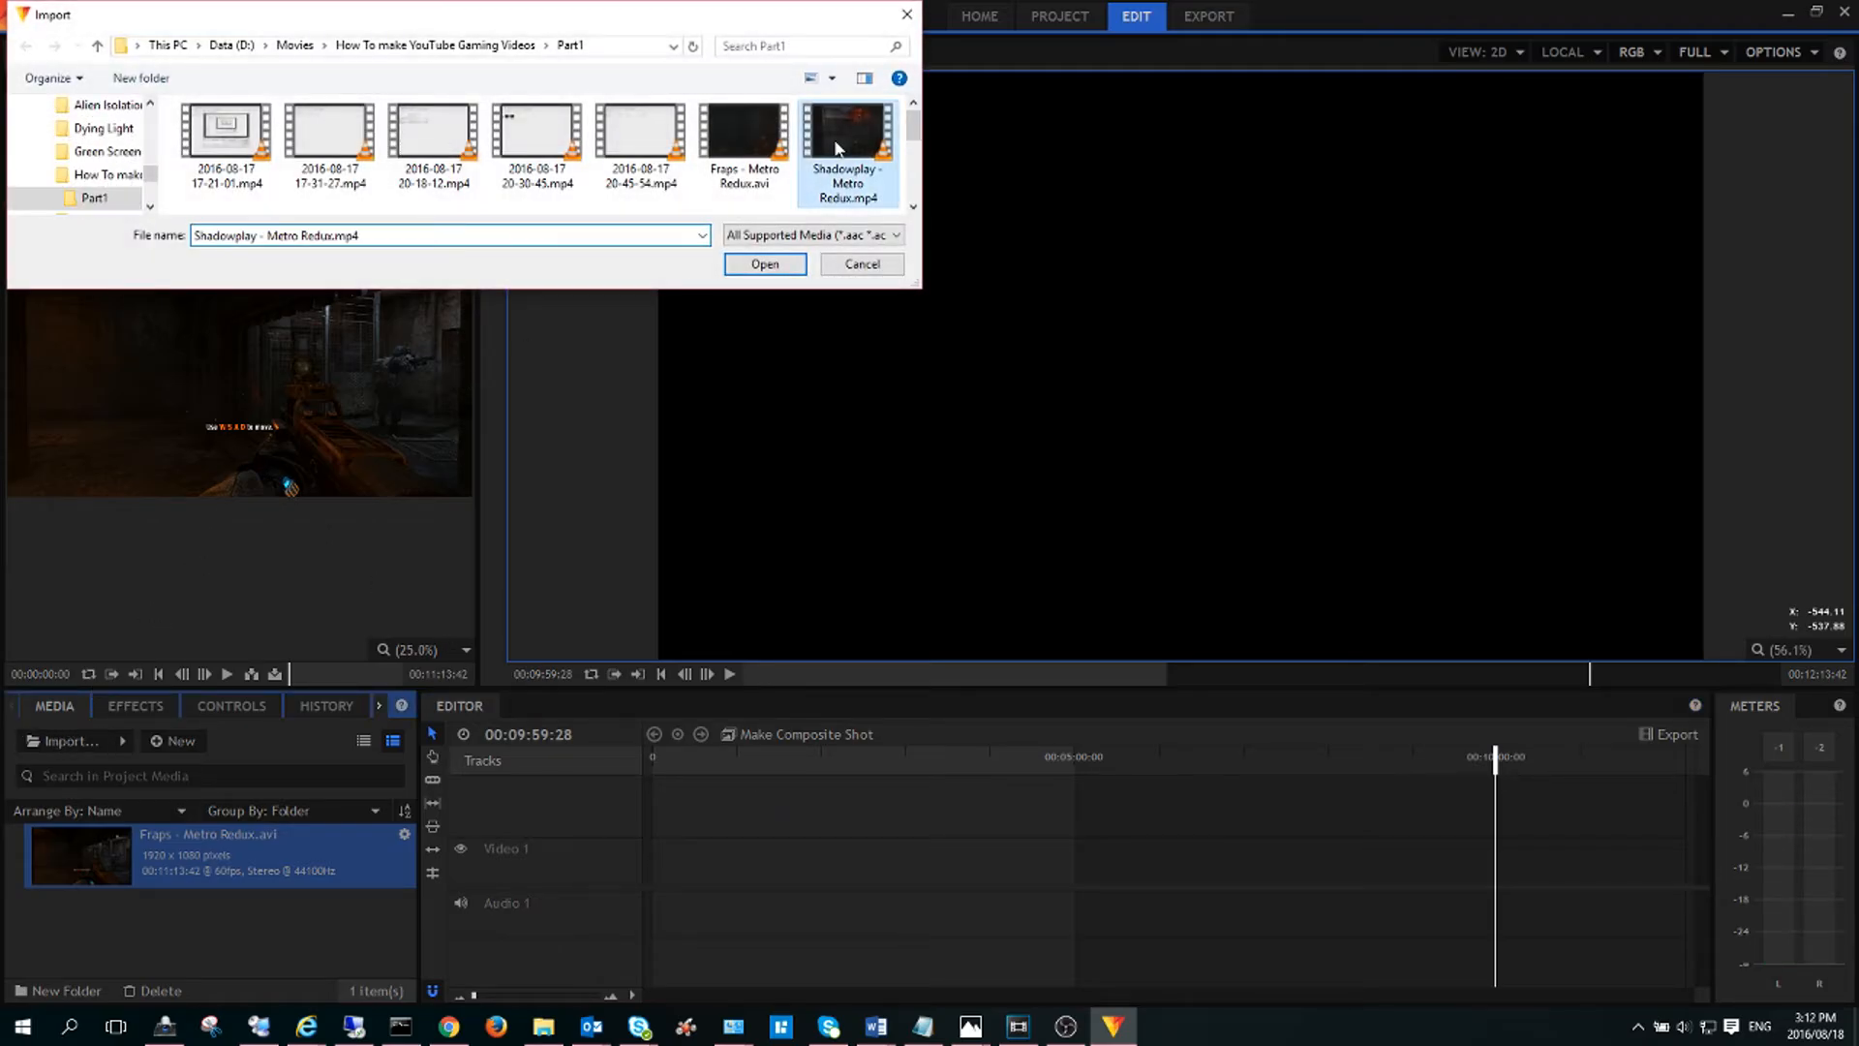
pyautogui.click(763, 265)
pyautogui.click(170, 932)
pyautogui.moveTo(185, 924); pyautogui.dragTo(650, 910)
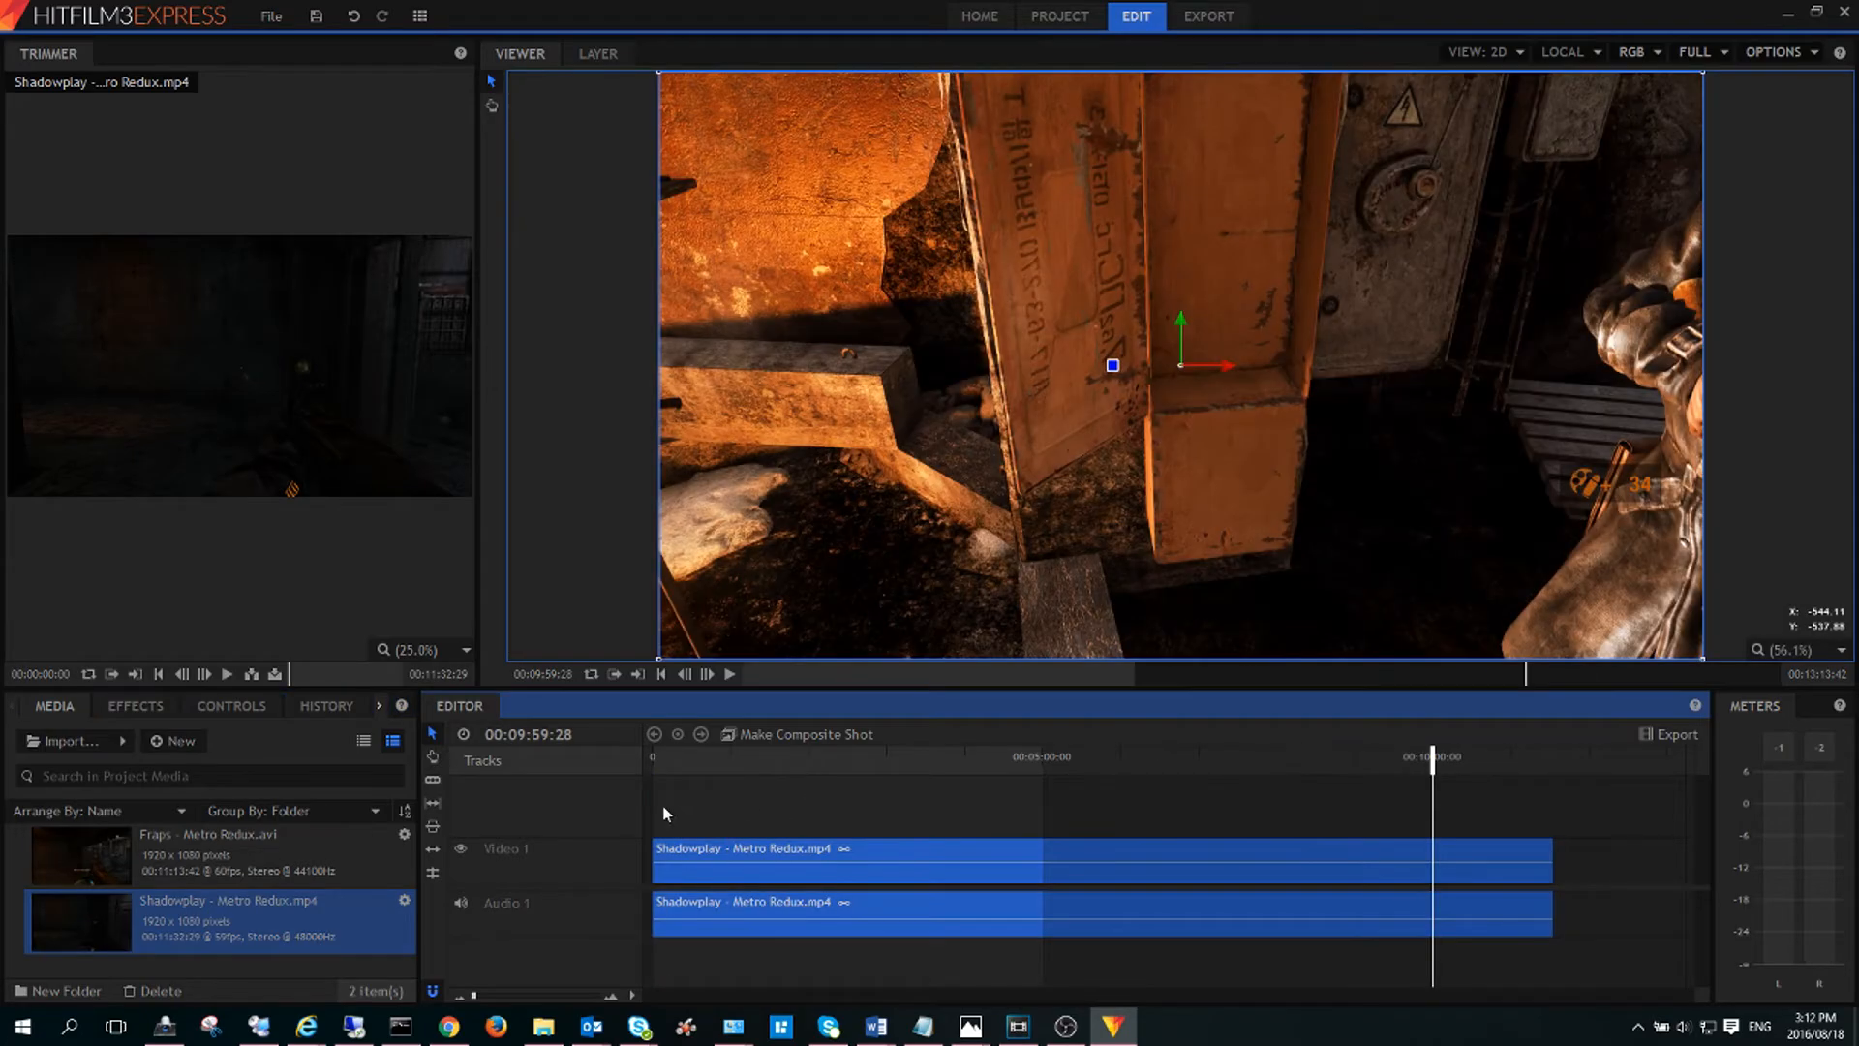
# Play back the Shadowplay clip from the start and near the ten-minute mark.
pyautogui.click(657, 789)
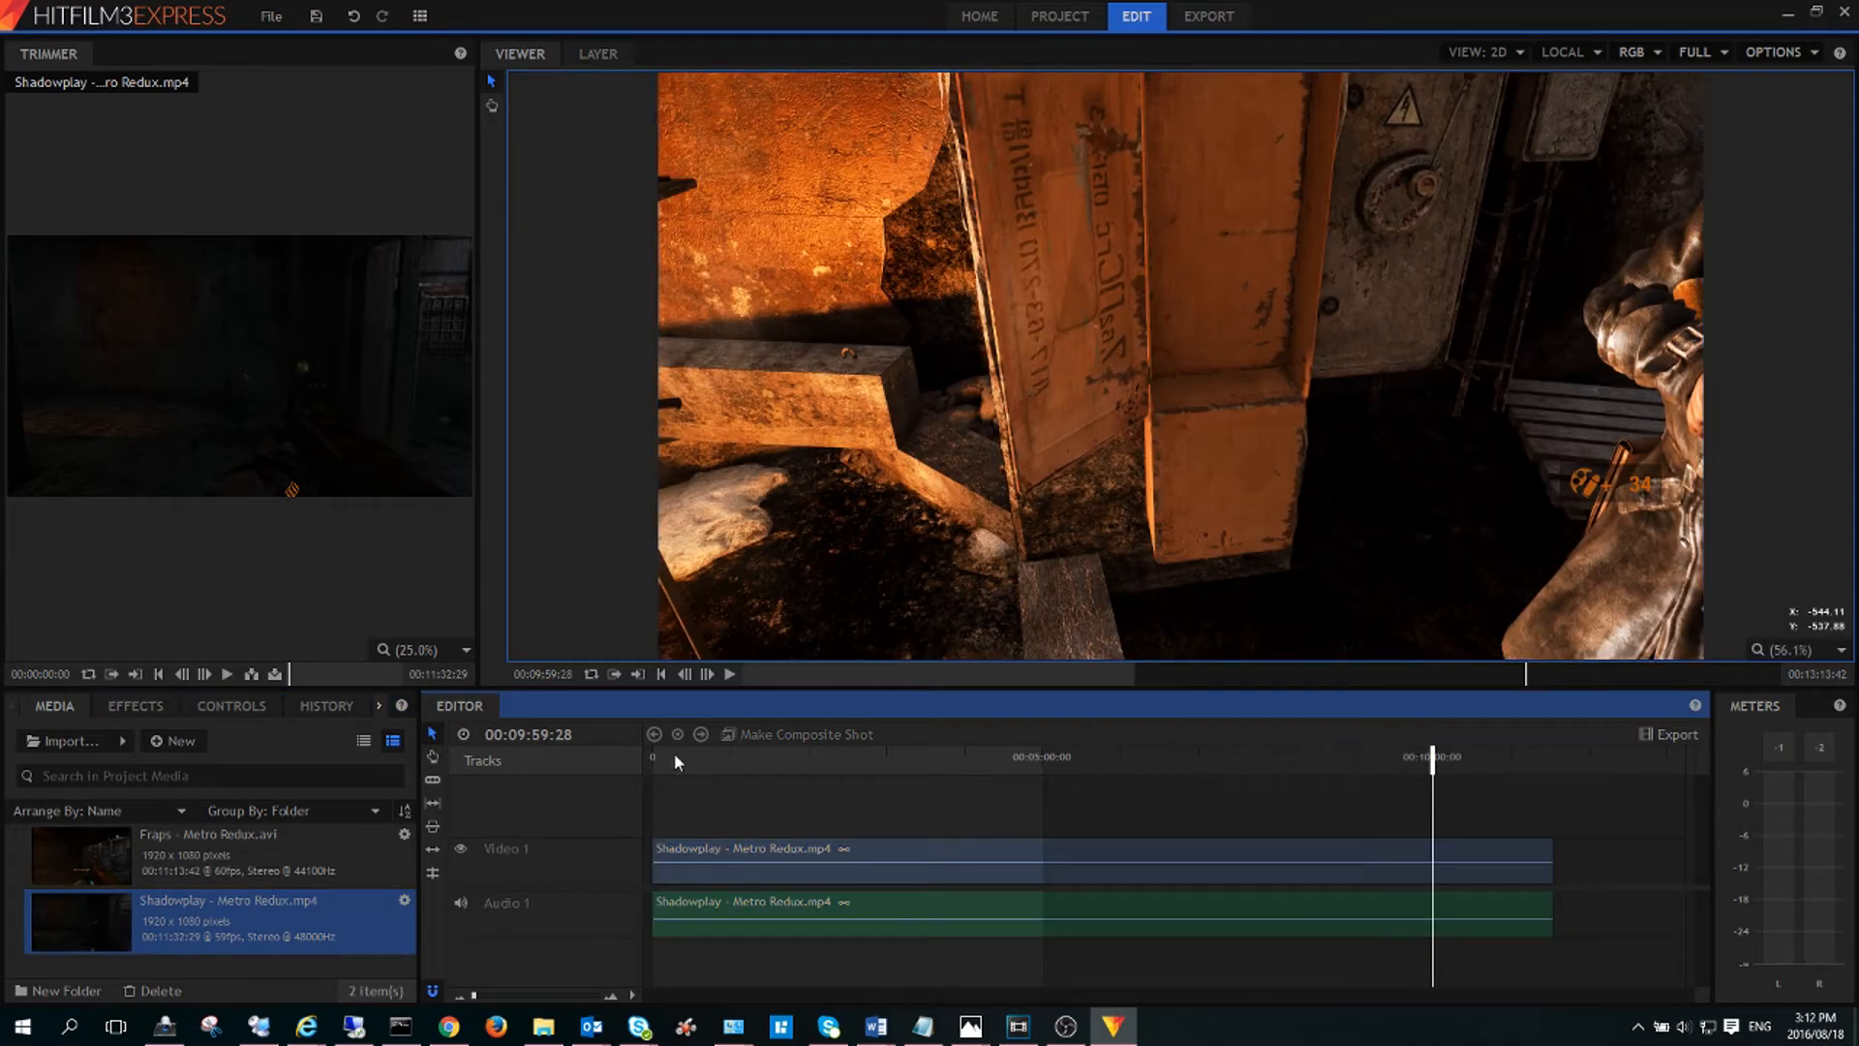
pyautogui.click(657, 759)
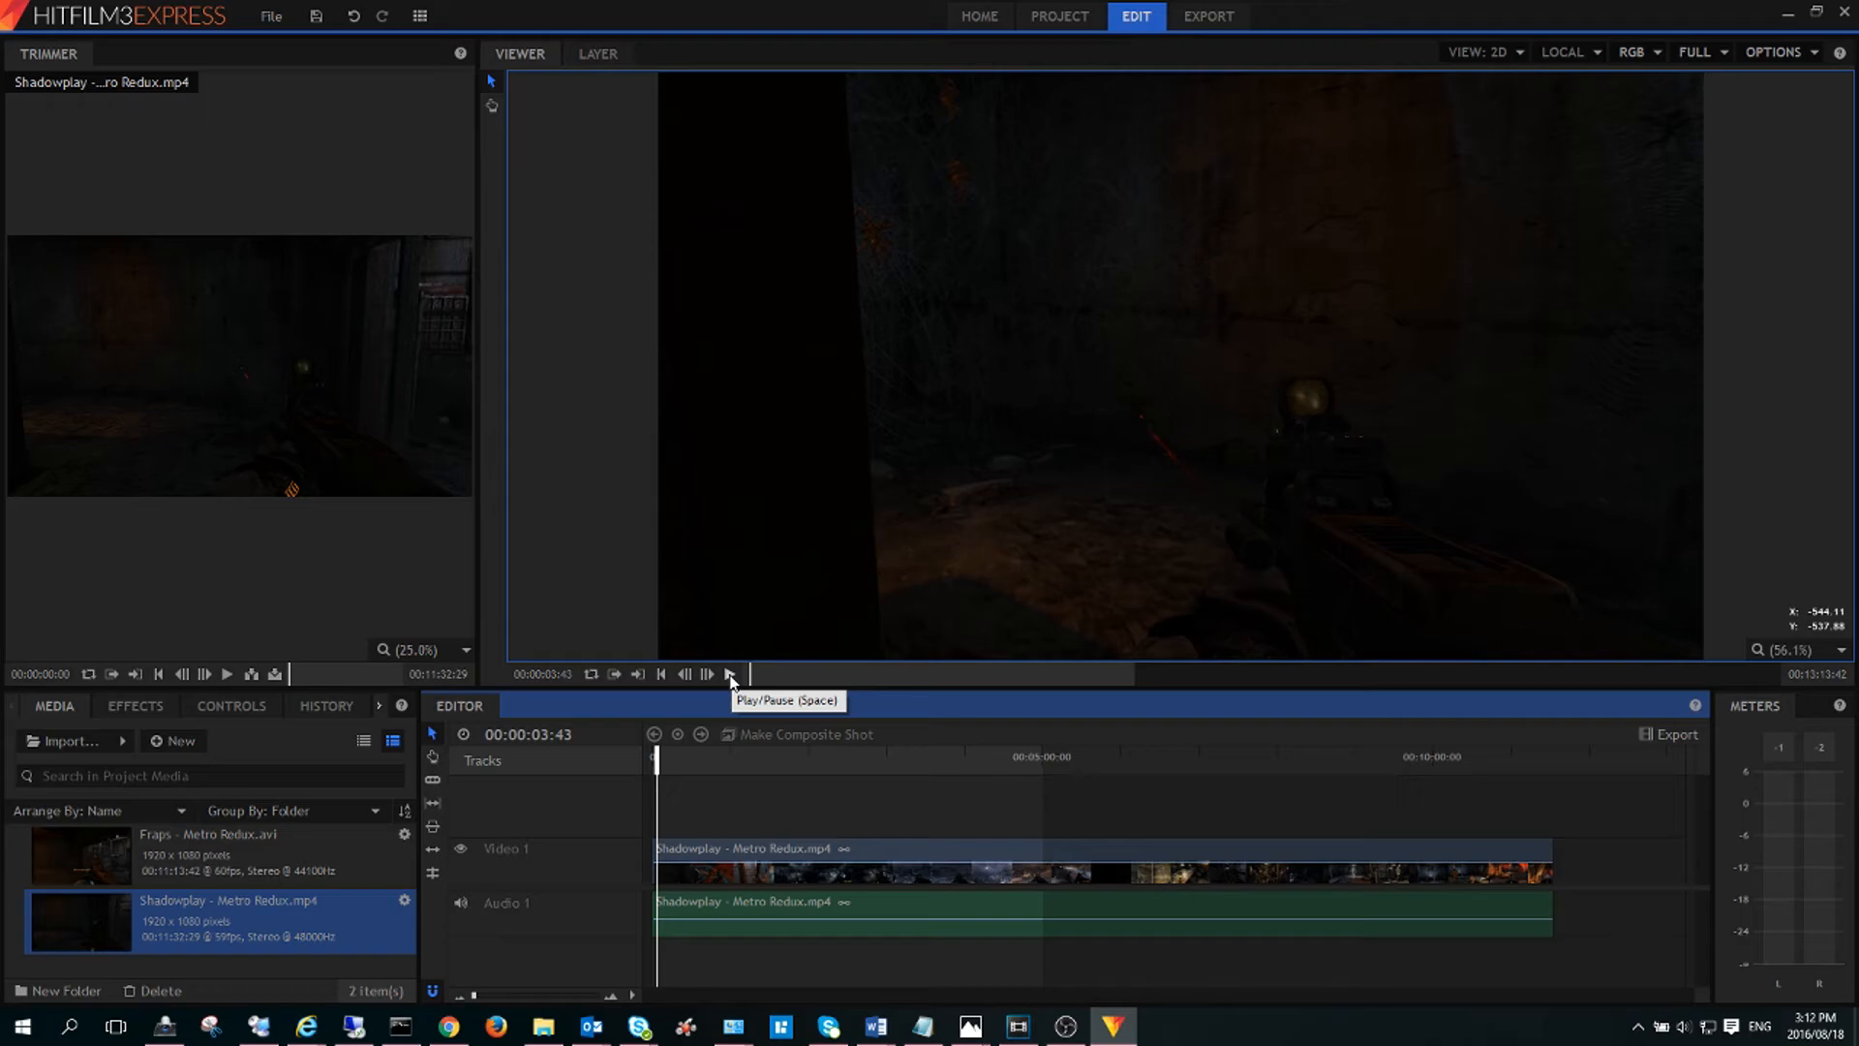
pyautogui.click(730, 674)
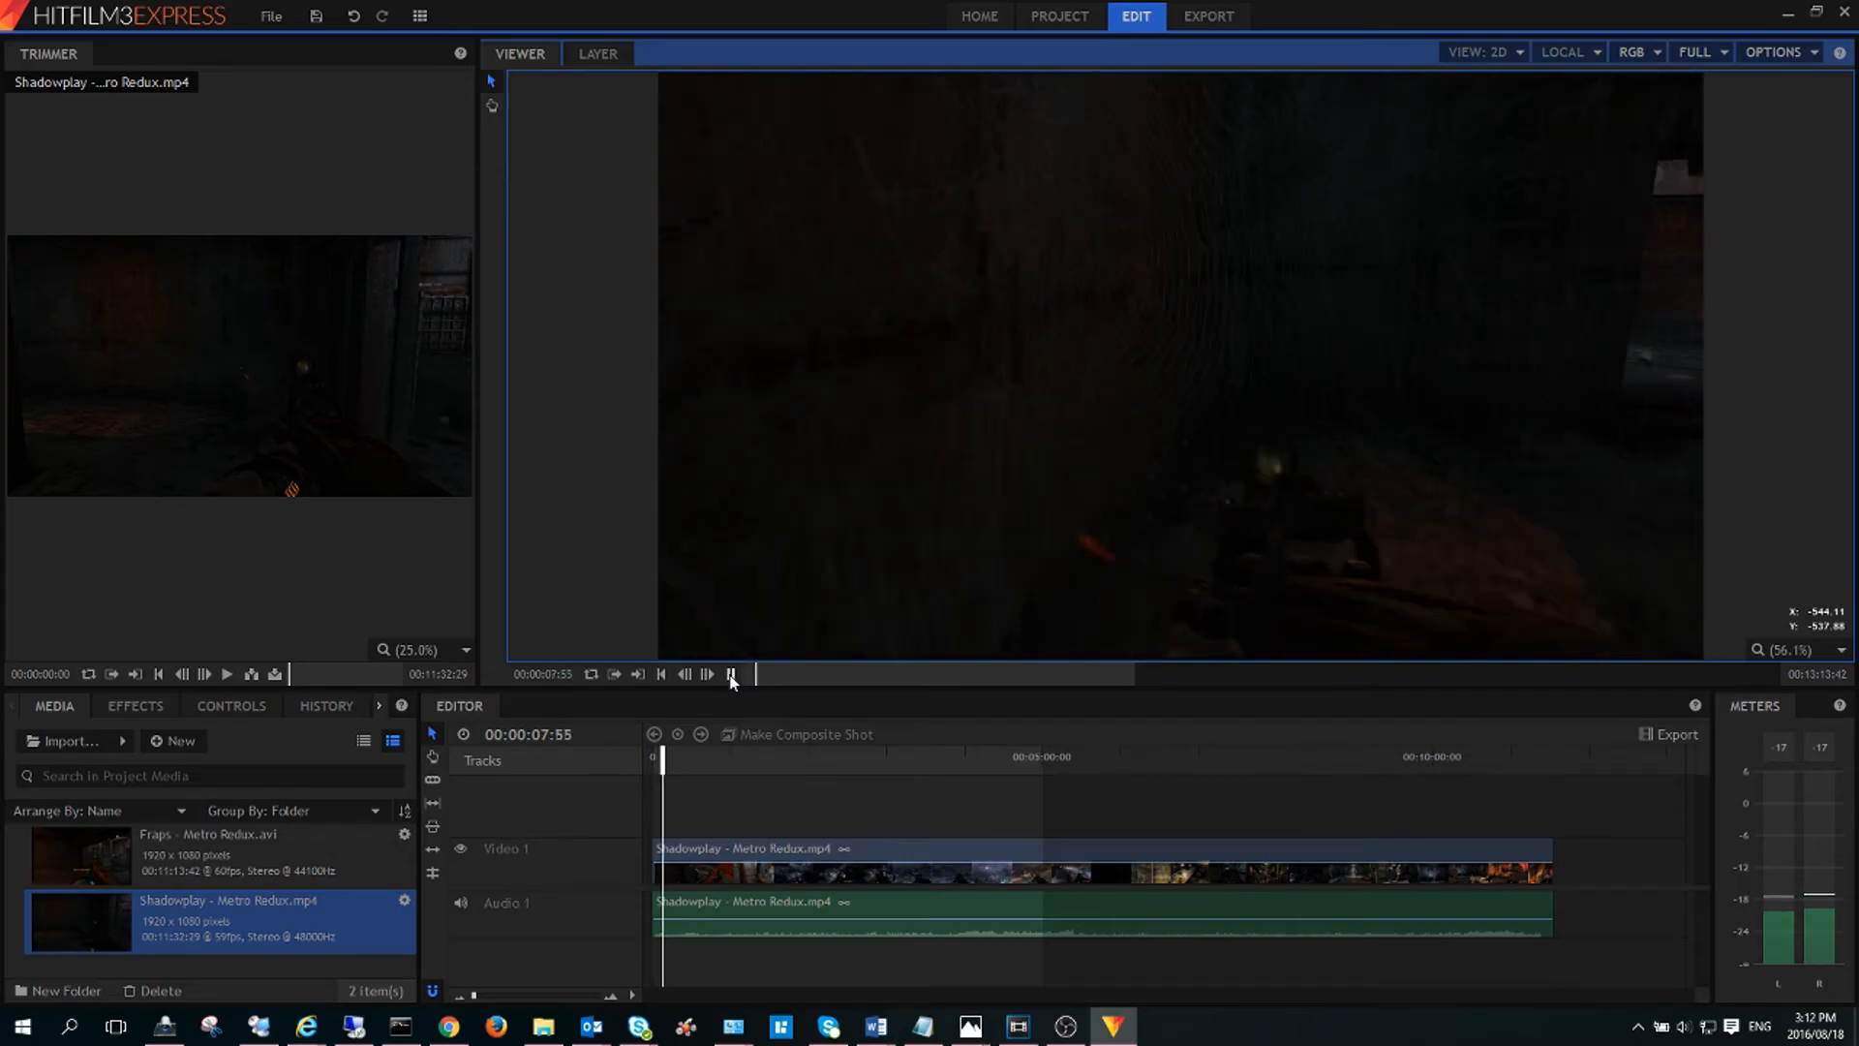
pyautogui.click(731, 675)
pyautogui.moveTo(661, 755); pyautogui.dragTo(1394, 797)
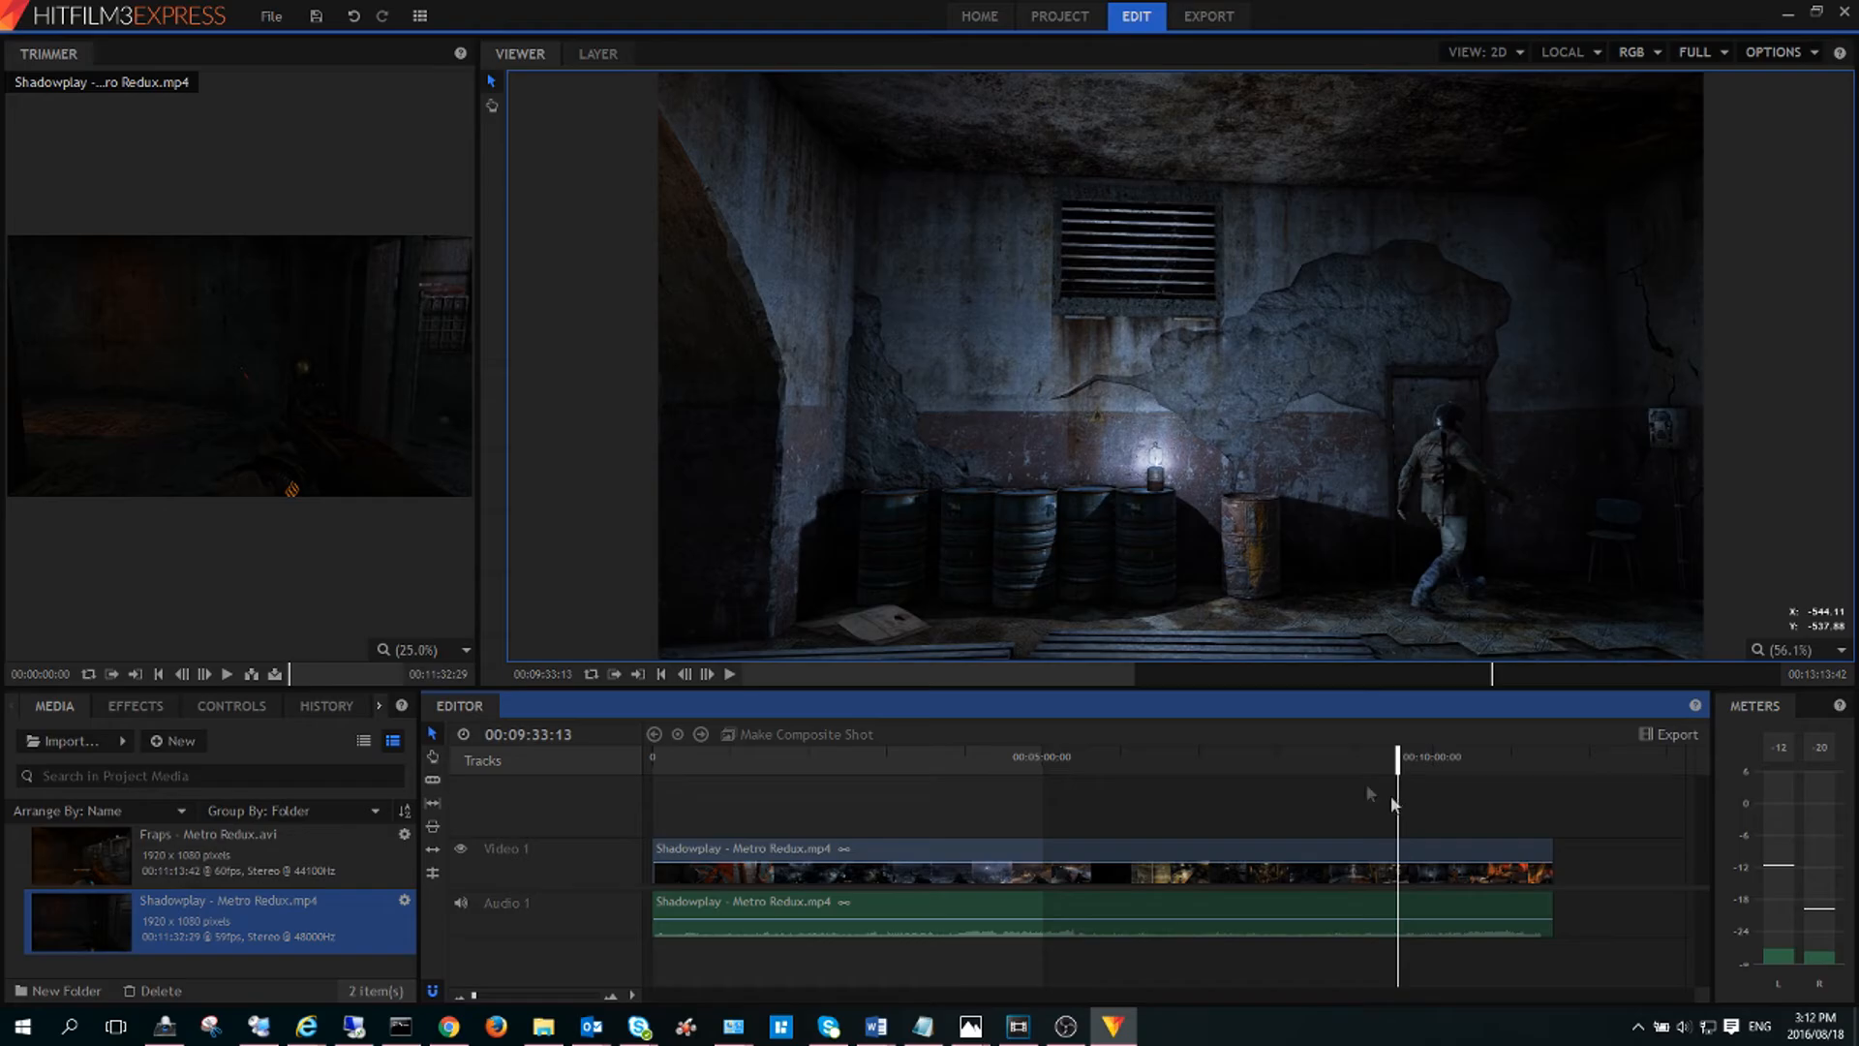
pyautogui.click(732, 675)
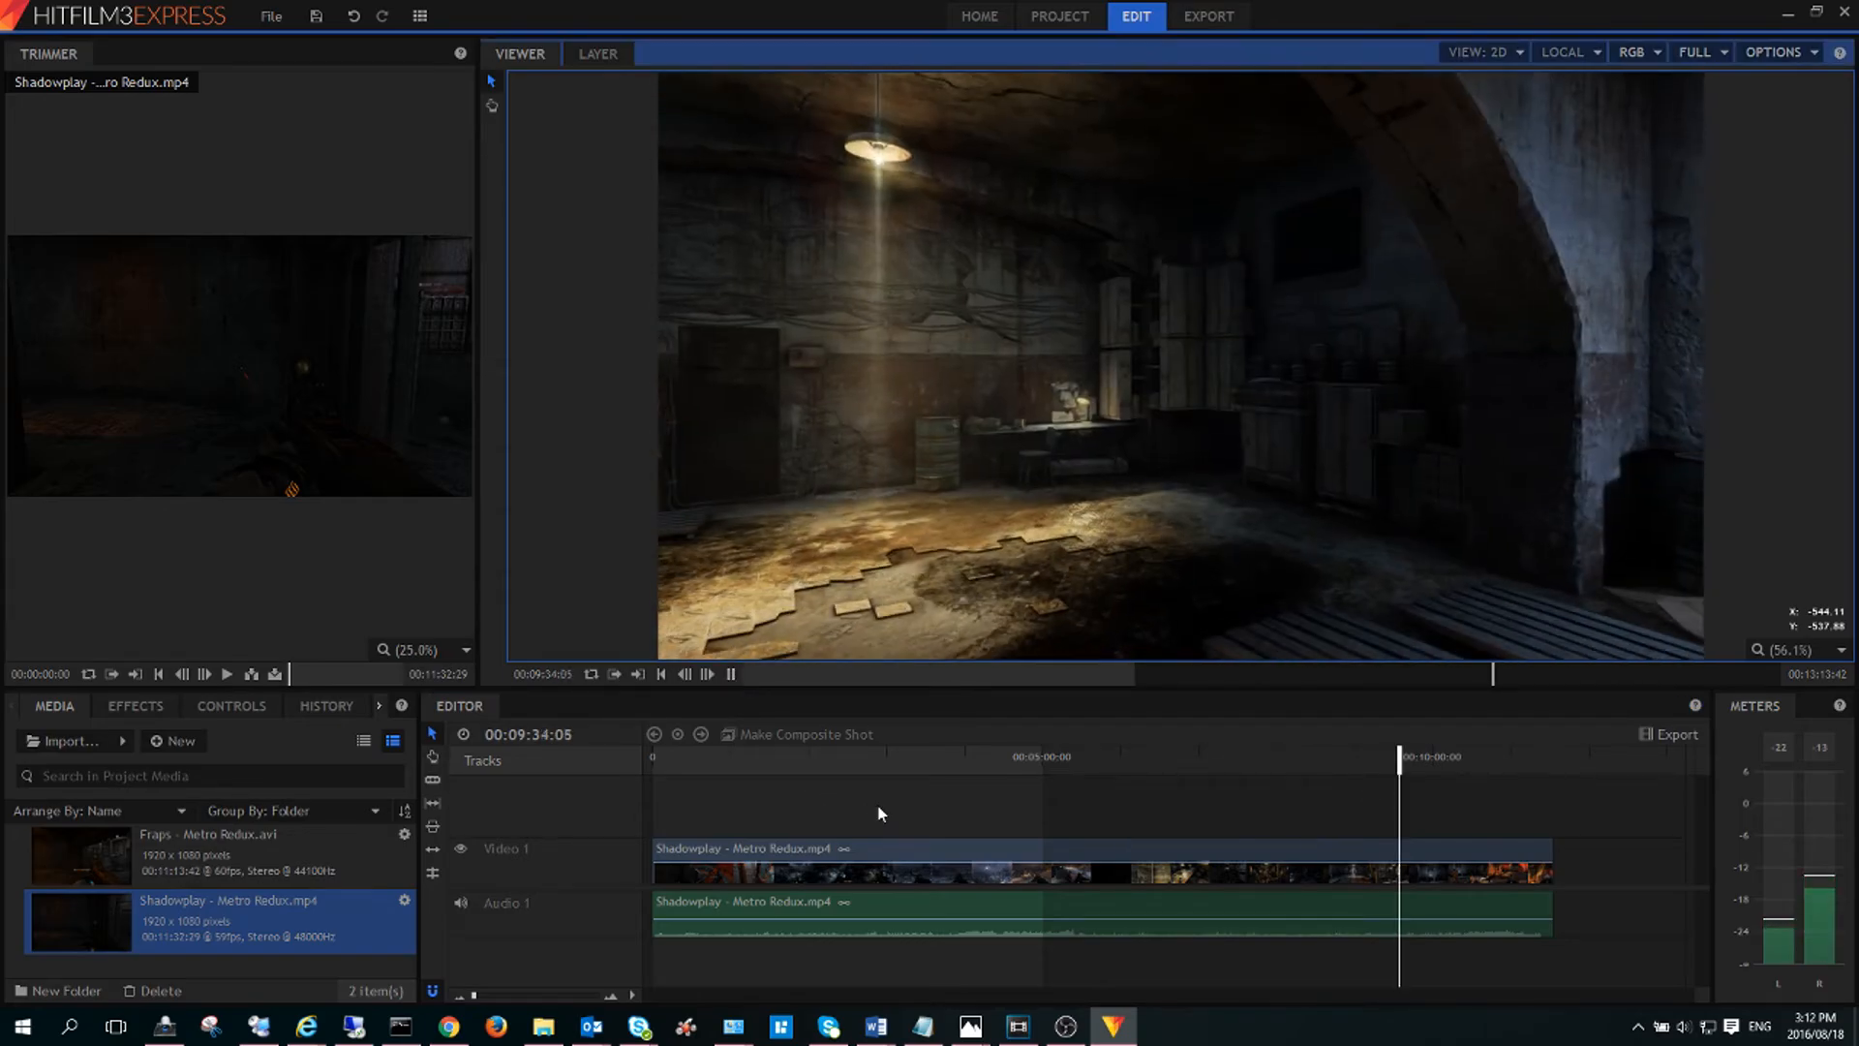